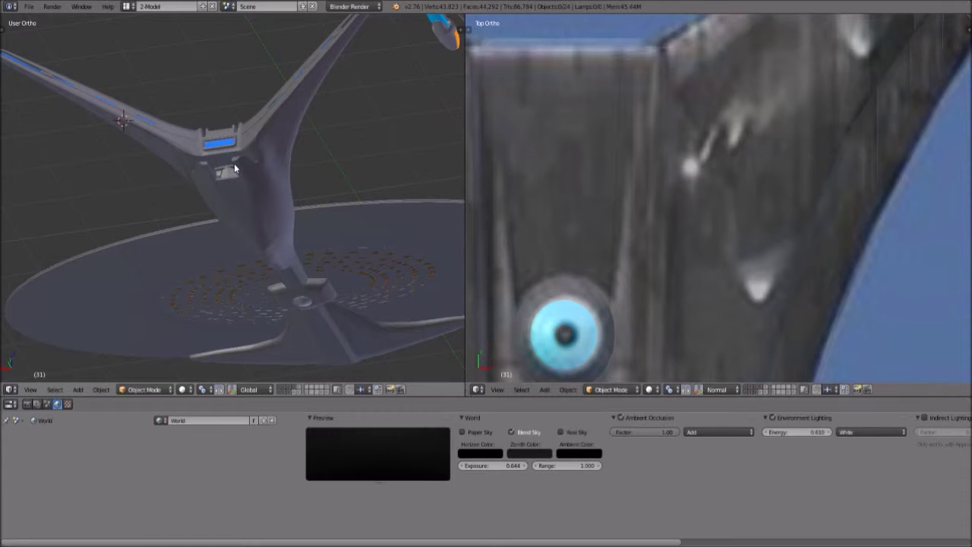
# - Inspect the recessed blue panel at the stern of the starship's hull up close and from several angles
pyautogui.scroll(4, 244, 196)
pyautogui.moveTo(244, 194); pyautogui.dragTo(286, 149, button='middle')
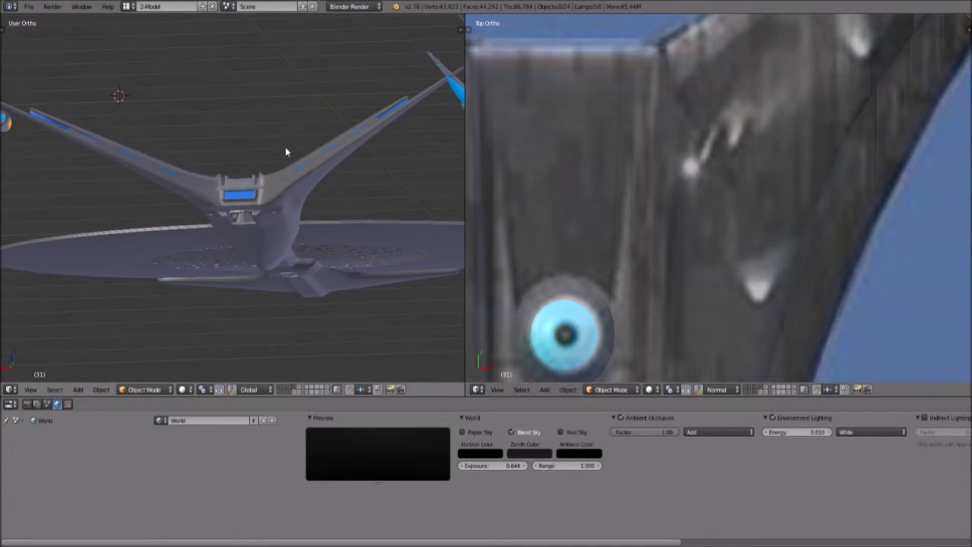
pyautogui.scroll(4, 293, 175)
pyautogui.scroll(4, 300, 195)
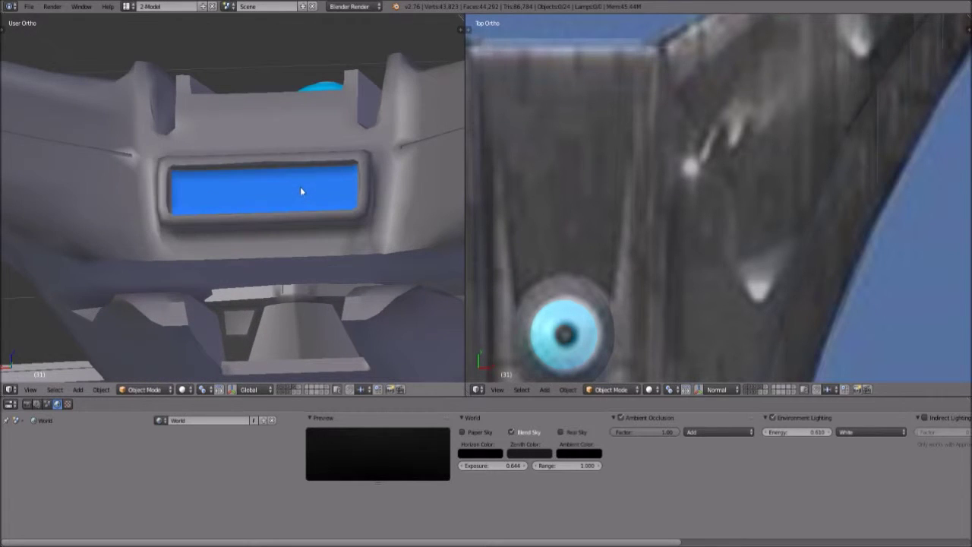
pyautogui.scroll(-8, 262, 141)
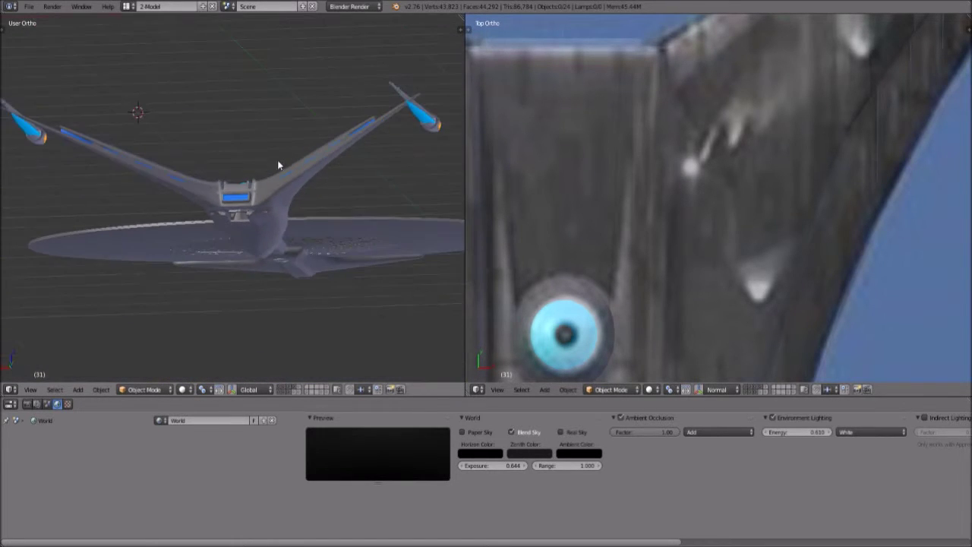
pyautogui.moveTo(370, 184); pyautogui.dragTo(243, 208, button='middle')
pyautogui.scroll(2, 295, 236)
pyautogui.scroll(2, 317, 245)
pyautogui.scroll(1, 253, 251)
pyautogui.moveTo(253, 251); pyautogui.dragTo(251, 135, button='middle')
pyautogui.scroll(-5, 252, 134)
pyautogui.moveTo(331, 183); pyautogui.dragTo(351, 233, button='middle')
pyautogui.scroll(6, 351, 233)
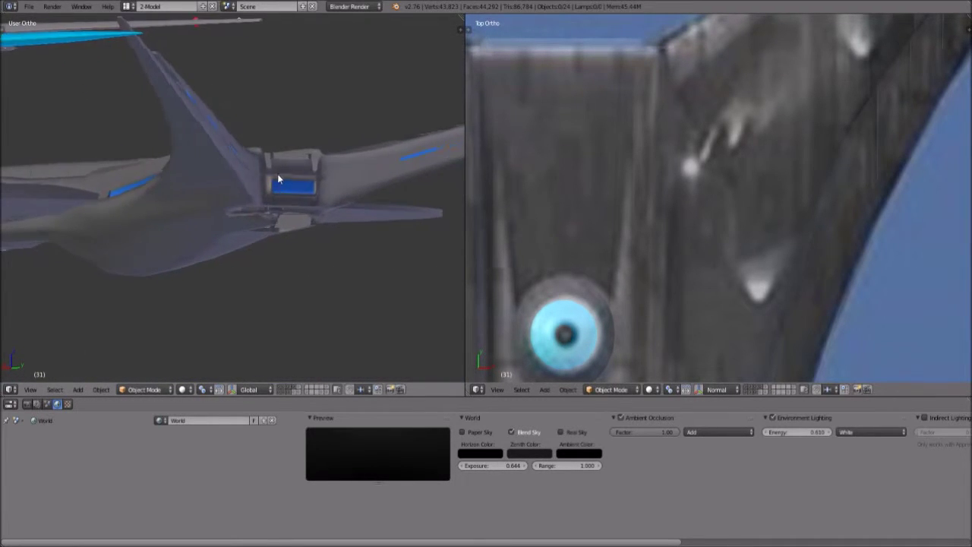
pyautogui.moveTo(301, 186); pyautogui.dragTo(308, 91, button='middle')
pyautogui.scroll(4, 282, 214)
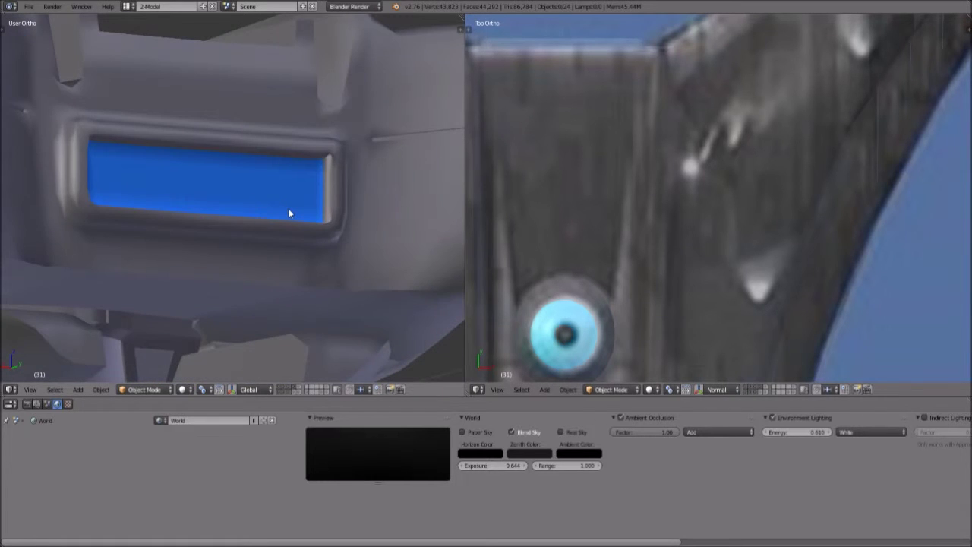
pyautogui.scroll(-1, 288, 208)
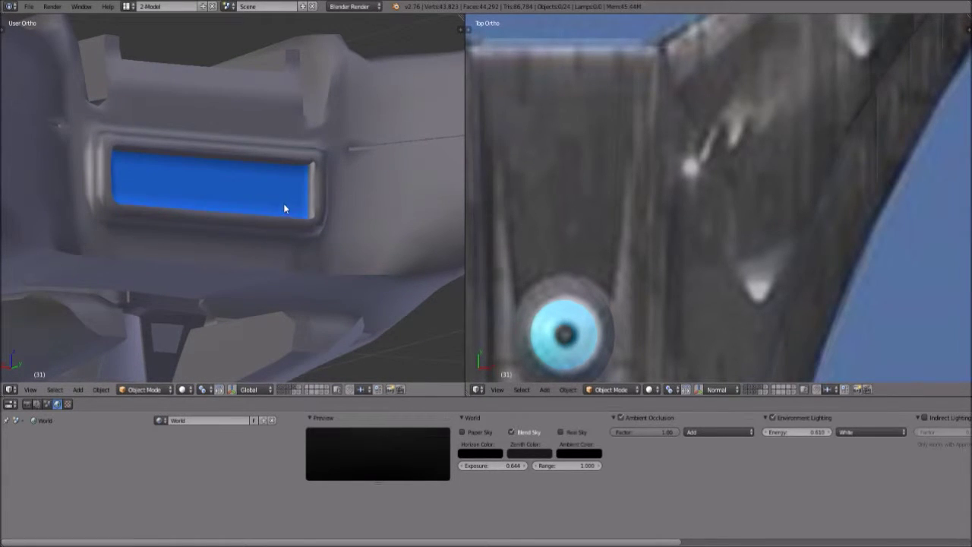
pyautogui.scroll(-3, 284, 204)
# - Examine the surfaces between the stern panel and the adjoining pylon, including the blue strips along the pylon's edge
pyautogui.moveTo(283, 202); pyautogui.dragTo(362, 199, button='middle')
pyautogui.scroll(-6, 326, 200)
pyautogui.scroll(3, 296, 244)
pyautogui.scroll(4, 186, 266)
pyautogui.scroll(2, 186, 267)
pyautogui.moveTo(180, 276); pyautogui.dragTo(341, 228, button='middle')
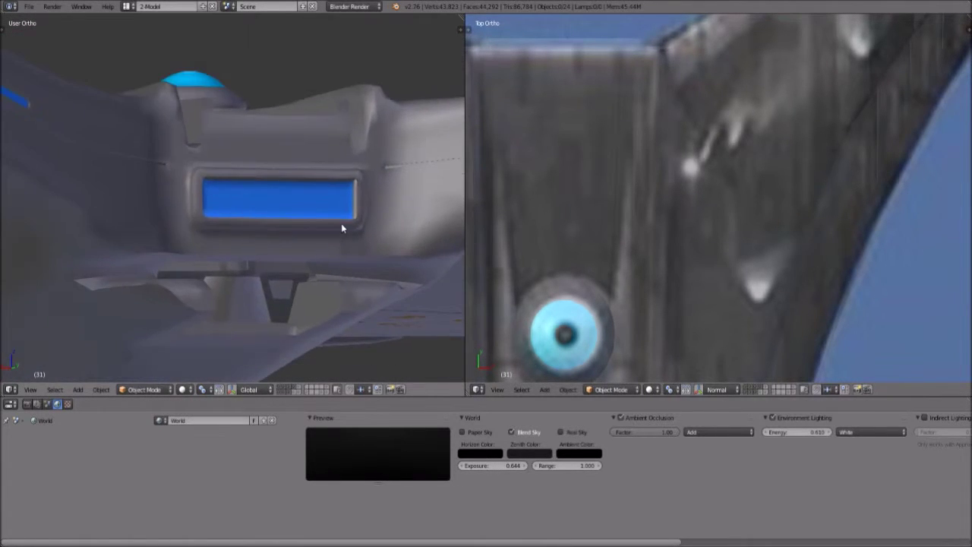
pyautogui.scroll(2, 334, 251)
pyautogui.scroll(2, 268, 154)
pyautogui.scroll(-5, 269, 153)
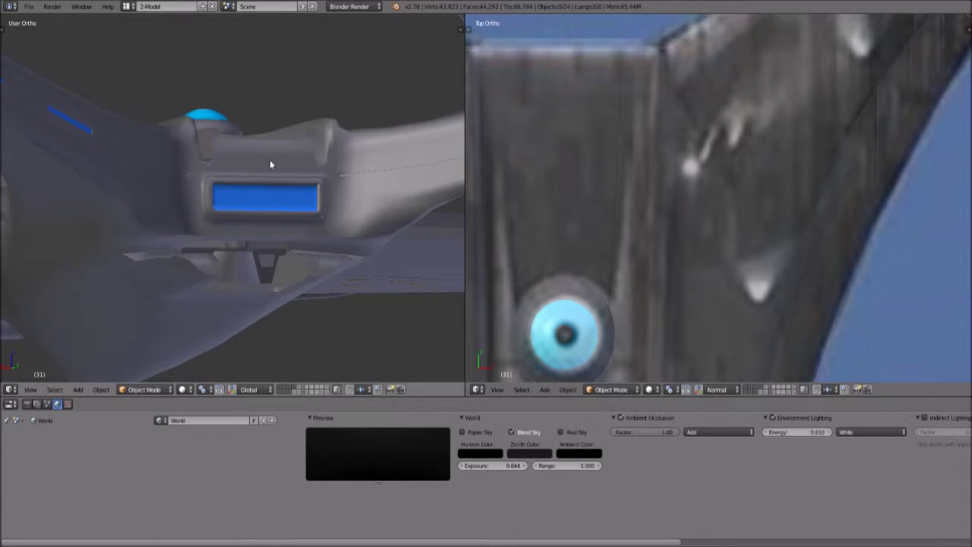
pyautogui.moveTo(270, 164); pyautogui.dragTo(320, 193, button='middle')
pyautogui.scroll(3, 320, 194)
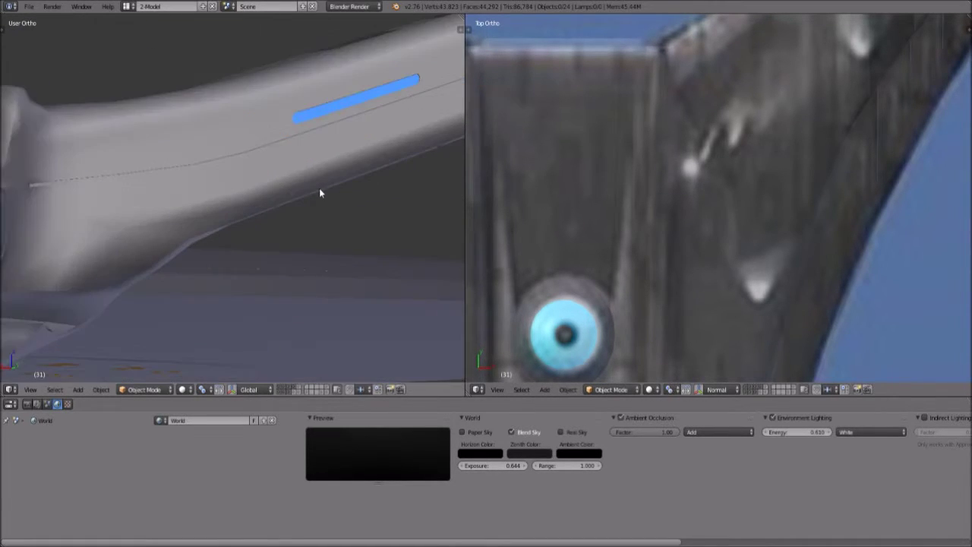
pyautogui.scroll(-2, 319, 190)
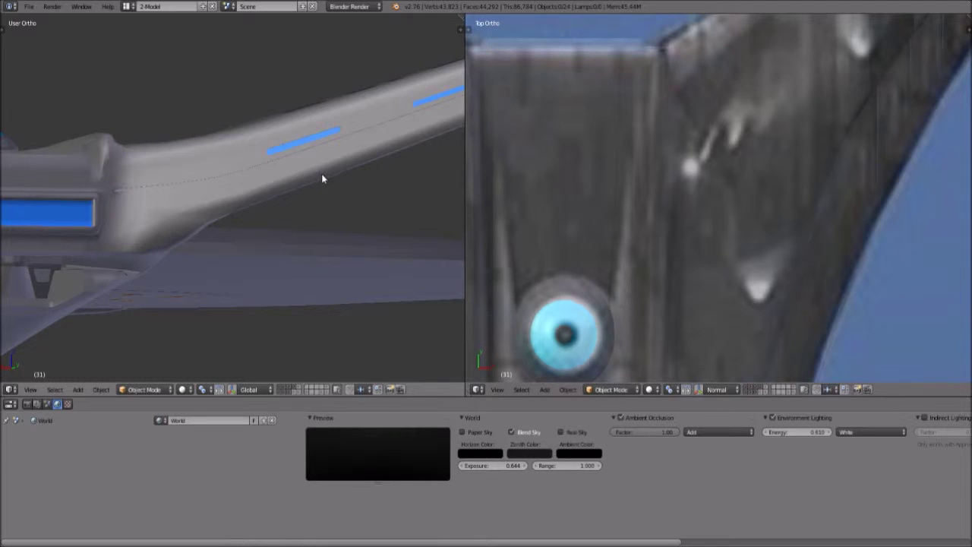
# - Review the whole starship from the side, from above and from below, checking the saucer, neck and underside
pyautogui.moveTo(118, 204); pyautogui.dragTo(373, 171, button='middle')
pyautogui.moveTo(129, 231); pyautogui.dragTo(229, 186, button='middle')
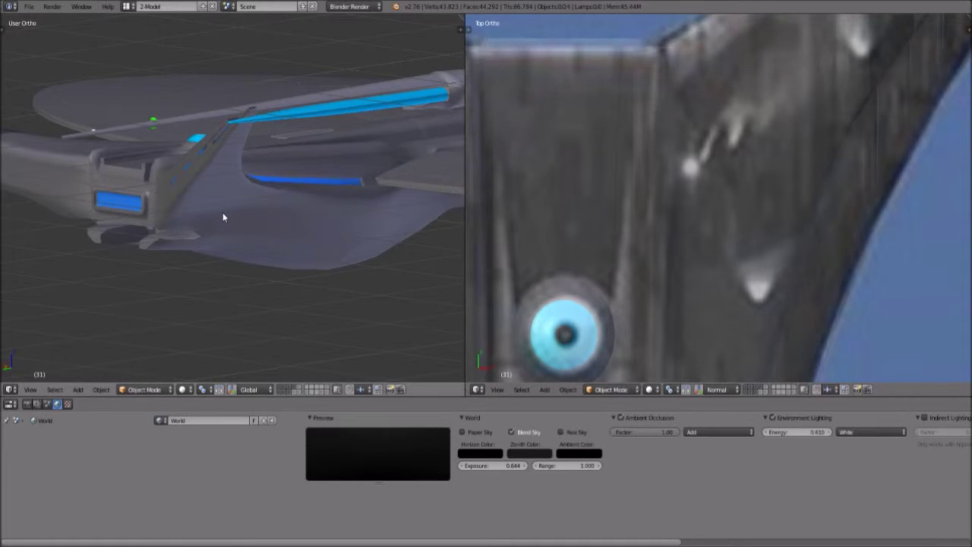
pyautogui.moveTo(74, 163); pyautogui.dragTo(268, 228, button='middle')
pyautogui.moveTo(386, 236); pyautogui.dragTo(210, 210, button='middle')
pyautogui.moveTo(364, 156); pyautogui.dragTo(264, 147, button='middle')
pyautogui.moveTo(202, 242); pyautogui.dragTo(296, 126, button='middle')
pyautogui.scroll(3, 302, 186)
pyautogui.moveTo(301, 198); pyautogui.dragTo(219, 232, button='middle')
pyautogui.scroll(5, 220, 232)
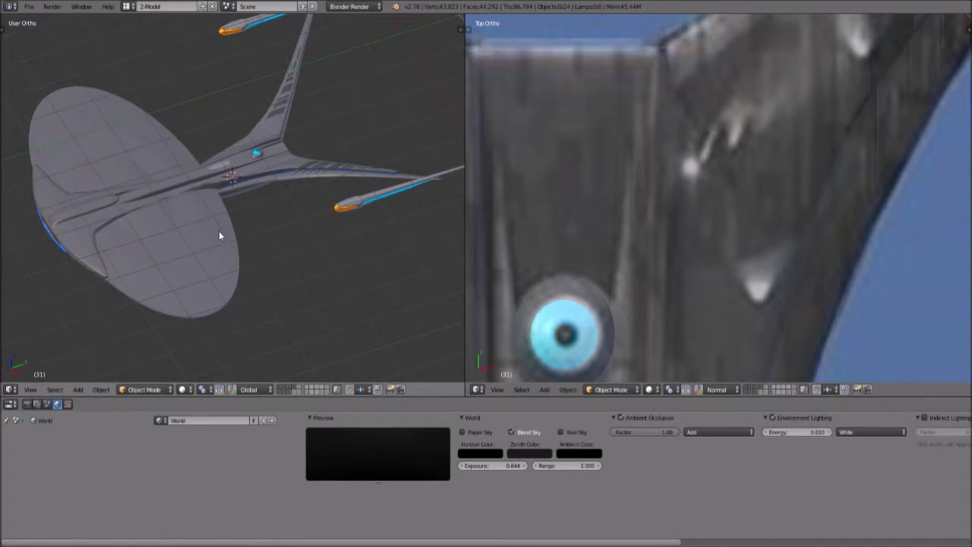
pyautogui.moveTo(279, 220); pyautogui.dragTo(337, 208, button='middle')
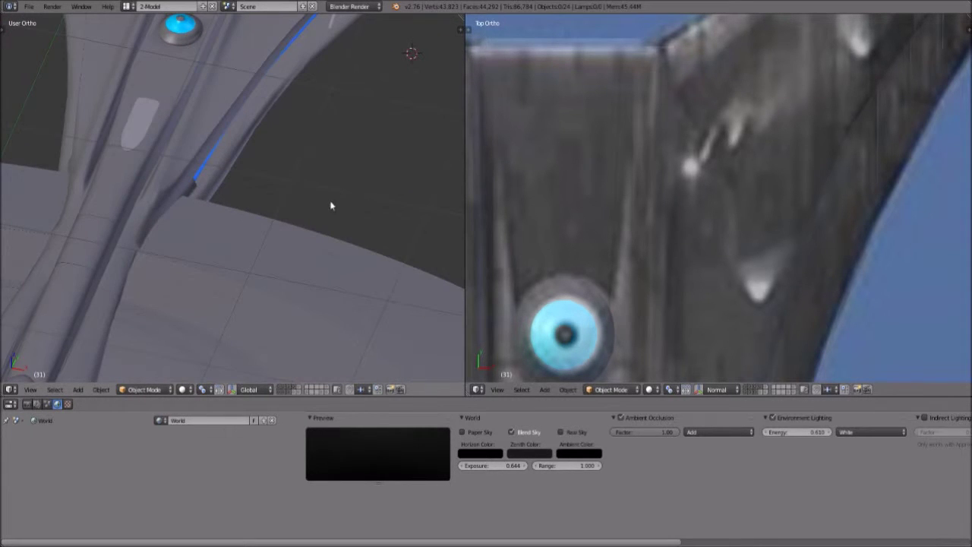
pyautogui.moveTo(228, 221); pyautogui.dragTo(190, 104, button='middle')
pyautogui.scroll(5, 245, 180)
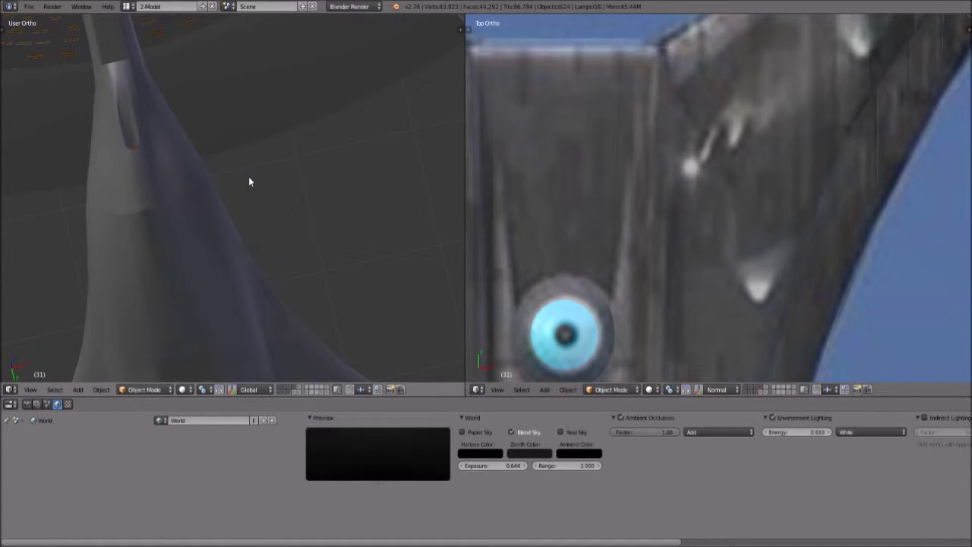
pyautogui.scroll(-3, 251, 180)
pyautogui.moveTo(290, 155); pyautogui.dragTo(276, 190, button='middle')
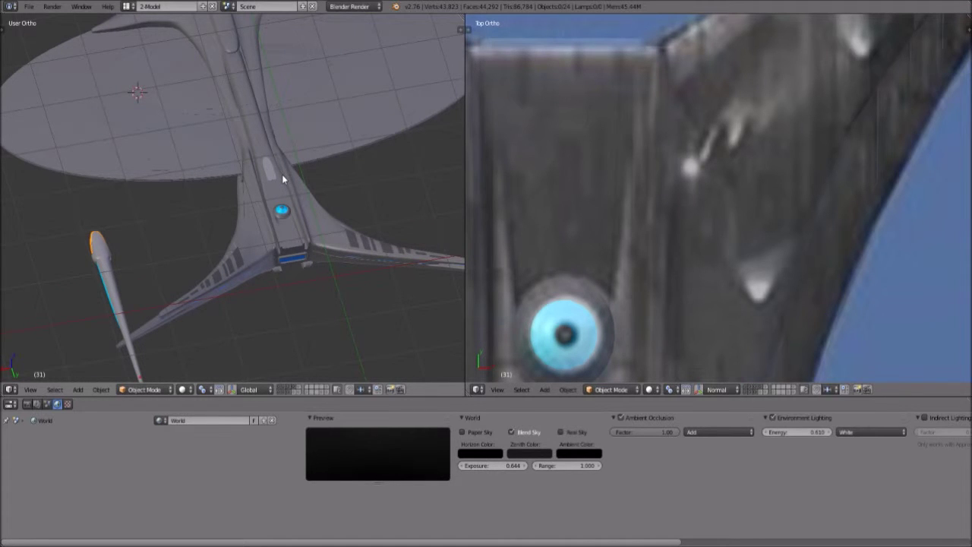
# - Compare the modelled neck, blue dome and pylons with the top-view reference image
pyautogui.scroll(-8, 279, 176)
pyautogui.scroll(2, 268, 151)
pyautogui.moveTo(268, 152); pyautogui.dragTo(254, 182, button='middle')
pyautogui.scroll(4, 217, 109)
pyautogui.scroll(-8, 571, 171)
pyautogui.scroll(5, 661, 214)
pyautogui.scroll(-6, 662, 212)
pyautogui.scroll(4, 662, 211)
pyautogui.moveTo(338, 180); pyautogui.dragTo(295, 235, button='middle')
pyautogui.moveTo(334, 180); pyautogui.dragTo(301, 256, button='middle')
pyautogui.scroll(5, 290, 225)
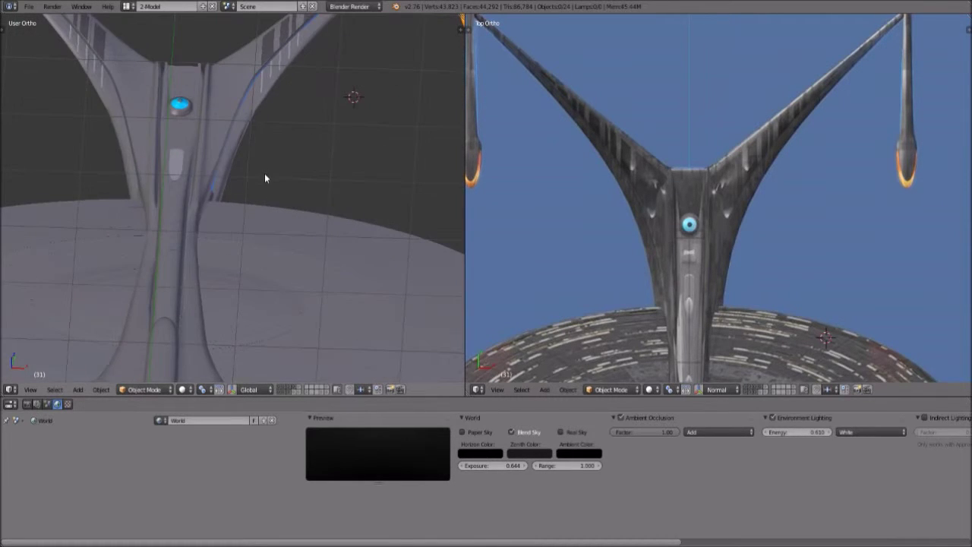
pyautogui.scroll(3, 263, 178)
pyautogui.scroll(2, 180, 71)
pyautogui.keyDown('shift'); pyautogui.moveTo(165, 98); pyautogui.dragTo(176, 266, button='middle'); pyautogui.keyUp('shift')
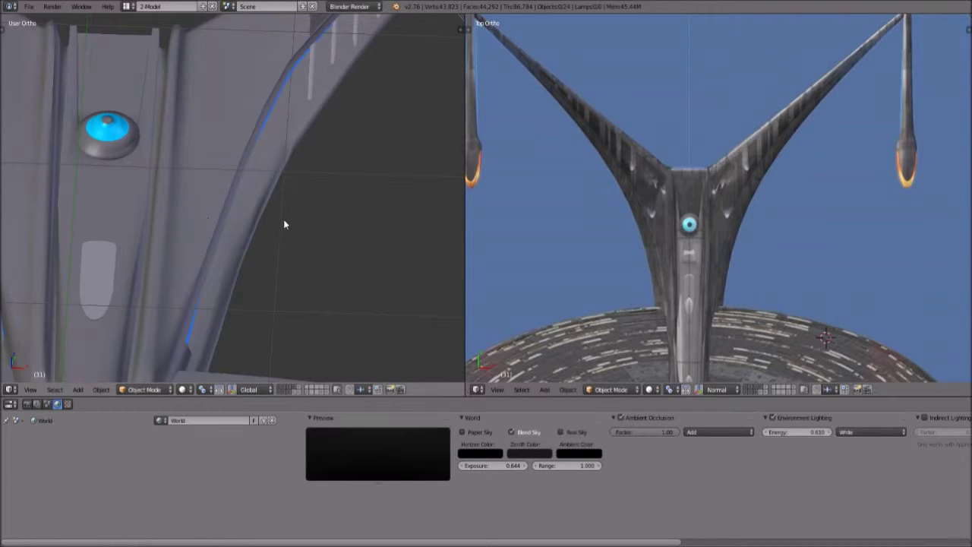
# - Examine the bow of the starship, looking at the blue and orange front opening and the small round one below
pyautogui.scroll(-3, 287, 285)
pyautogui.moveTo(282, 300); pyautogui.dragTo(229, 142, button='middle')
pyautogui.moveTo(345, 165); pyautogui.dragTo(329, 263, button='middle')
pyautogui.scroll(3, 287, 249)
pyautogui.scroll(-5, 174, 201)
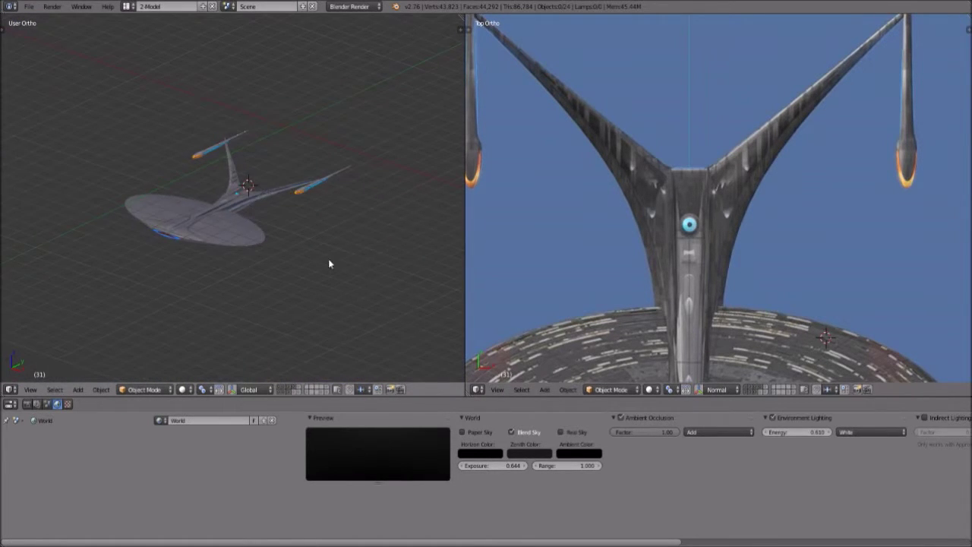
pyautogui.scroll(5, 177, 276)
pyautogui.moveTo(160, 282)
pyautogui.mouseDown(button='middle')
pyautogui.moveTo(227, 267)
pyautogui.moveTo(159, 225)
pyautogui.moveTo(177, 254)
pyautogui.moveTo(168, 266)
pyautogui.mouseUp(button='middle')
pyautogui.scroll(4, 168, 259)
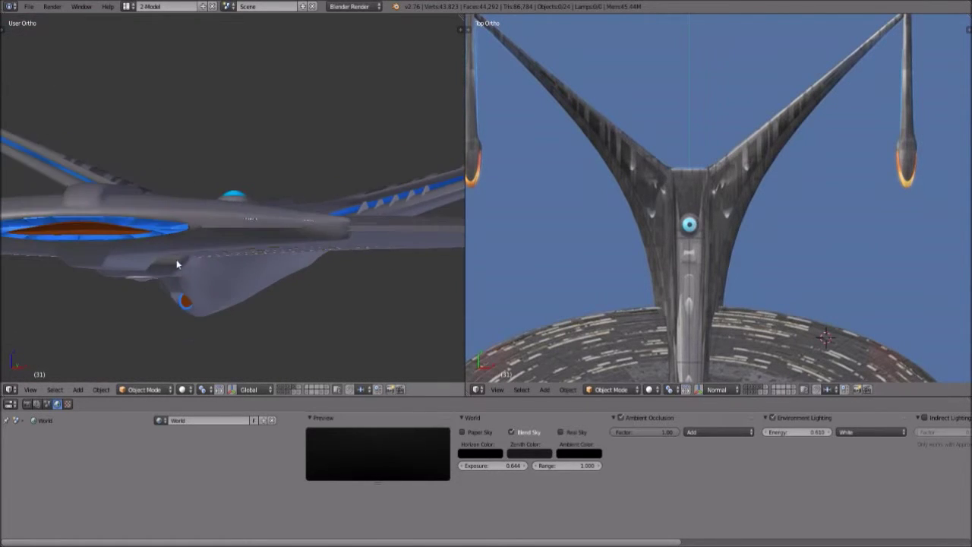
pyautogui.scroll(-4, 219, 227)
pyautogui.scroll(-3, 277, 184)
pyautogui.moveTo(277, 185); pyautogui.dragTo(339, 249, button='middle')
pyautogui.scroll(3, 295, 246)
pyautogui.scroll(3, 295, 246)
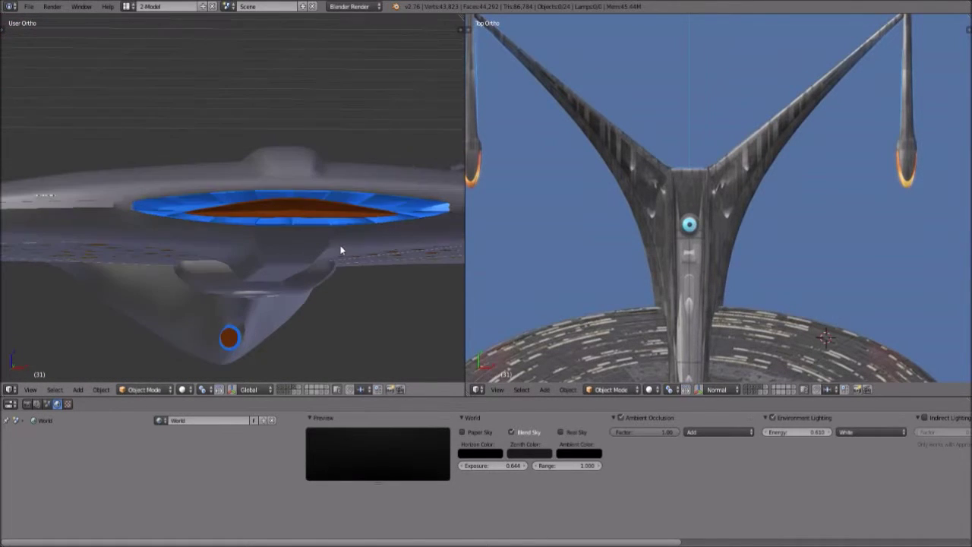
# - Examine the stern panel again and follow the blue strips outward along the pylon
pyautogui.scroll(-5, 351, 208)
pyautogui.moveTo(350, 208); pyautogui.dragTo(199, 206, button='middle')
pyautogui.scroll(4, 255, 250)
pyautogui.scroll(2, 199, 207)
pyautogui.scroll(4, 189, 262)
pyautogui.scroll(-3, 193, 259)
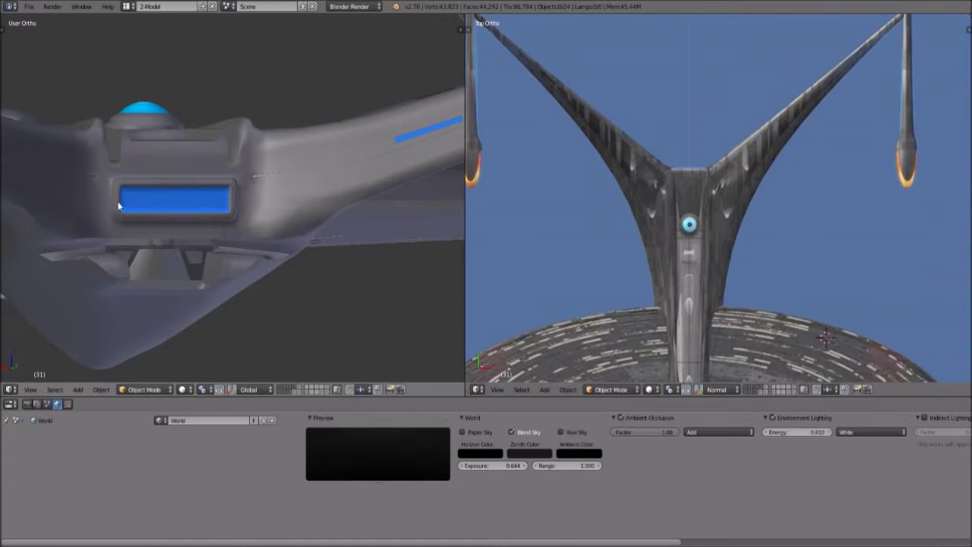
pyautogui.moveTo(171, 199); pyautogui.dragTo(152, 208, button='middle')
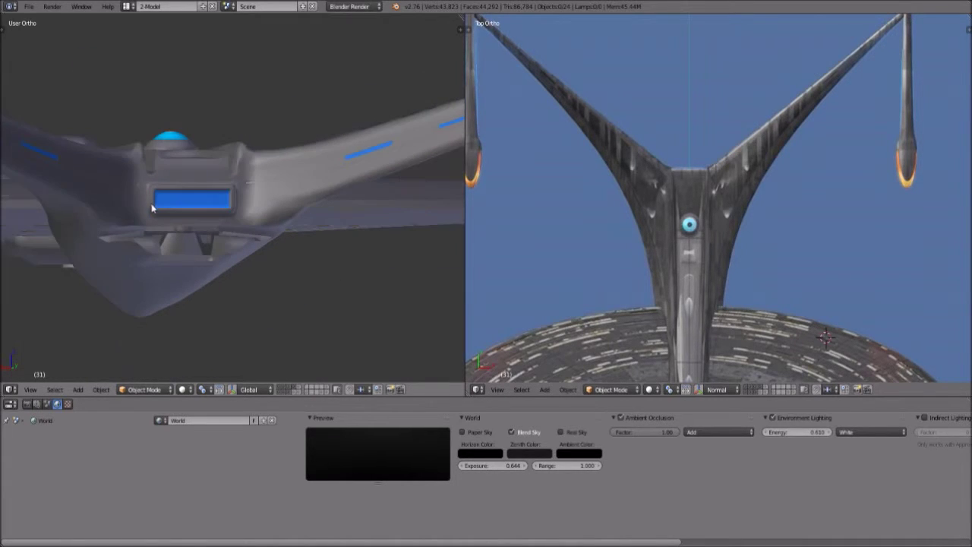
pyautogui.moveTo(296, 188); pyautogui.dragTo(142, 229, button='middle')
pyautogui.moveTo(215, 198); pyautogui.dragTo(258, 152, button='middle')
pyautogui.moveTo(67, 221); pyautogui.dragTo(305, 194, button='middle')
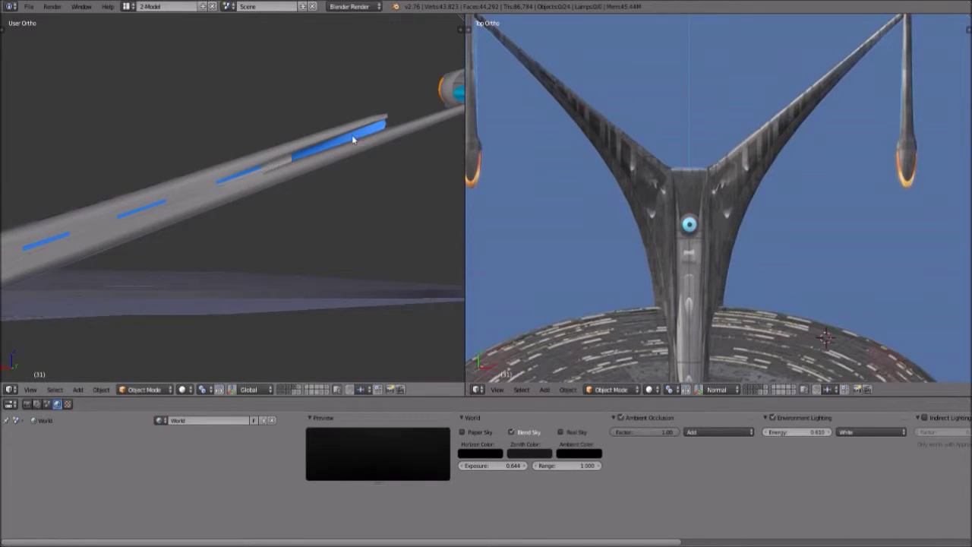
# - Try moving the nacelle housing relative to its orange front cap
pyautogui.moveTo(322, 149); pyautogui.dragTo(244, 210, button='middle')
pyautogui.moveTo(281, 271); pyautogui.dragTo(237, 241, button='middle')
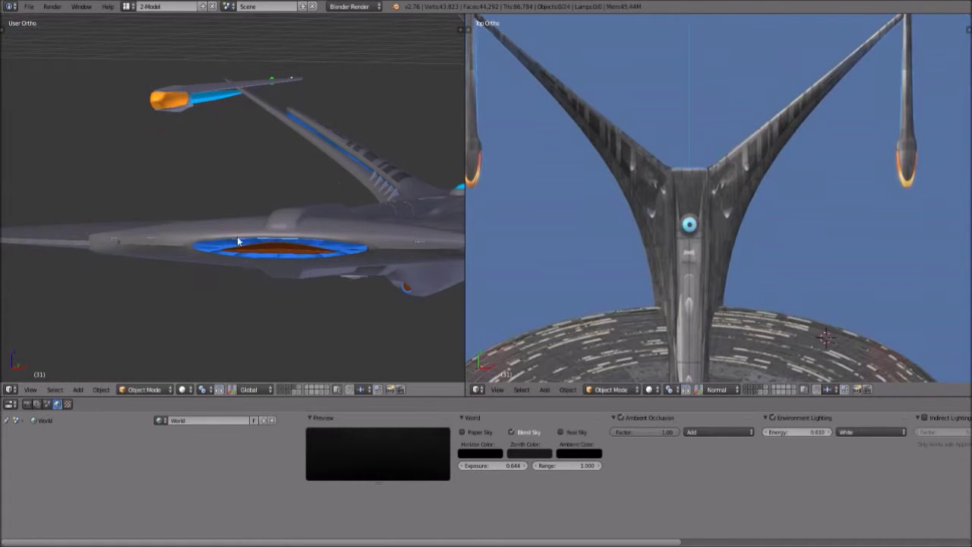
pyautogui.scroll(6, 193, 186)
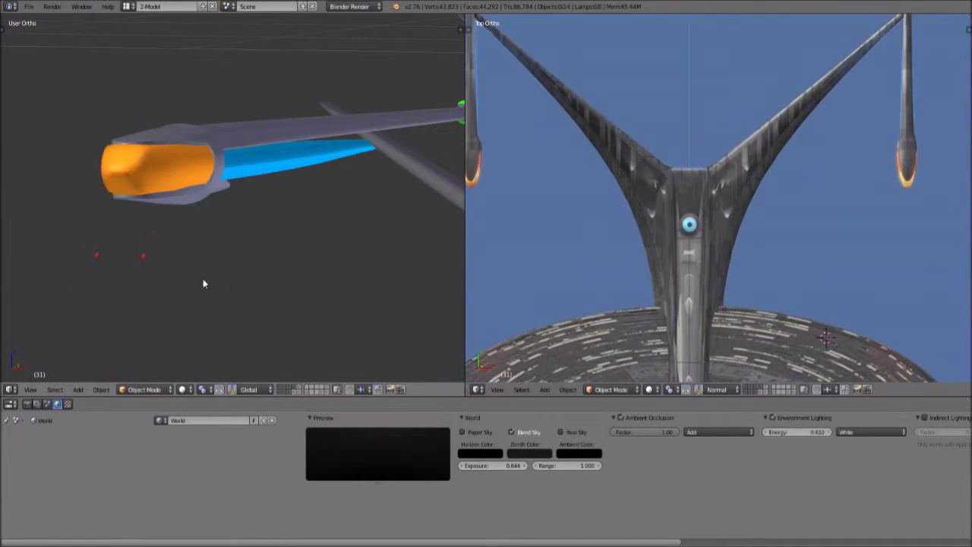
pyautogui.rightClick(127, 171)
pyautogui.press('g')
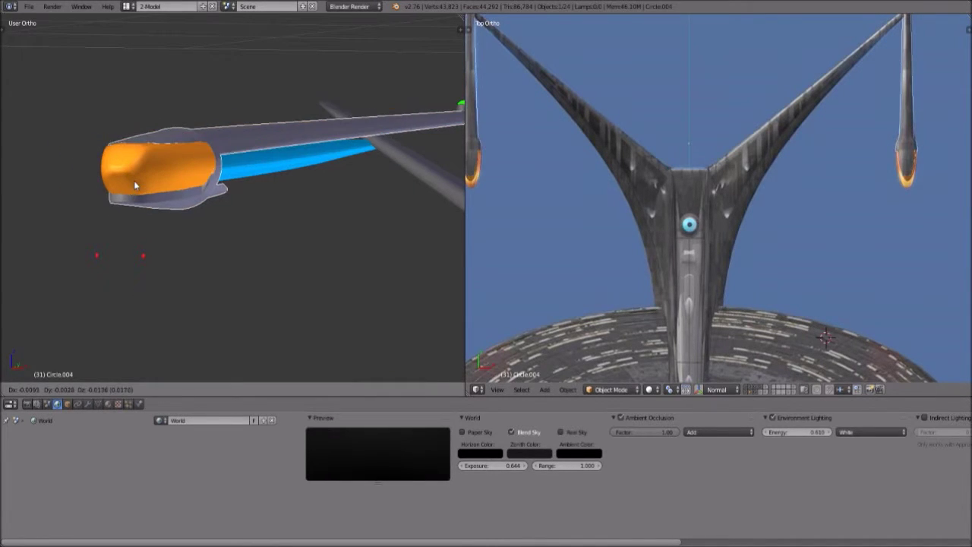
pyautogui.click(187, 196)
# - Inspect the nacelle's orange front cap and how it sits in the housing from both sides
pyautogui.moveTo(187, 196); pyautogui.dragTo(277, 210, button='middle')
pyautogui.scroll(8, 263, 230)
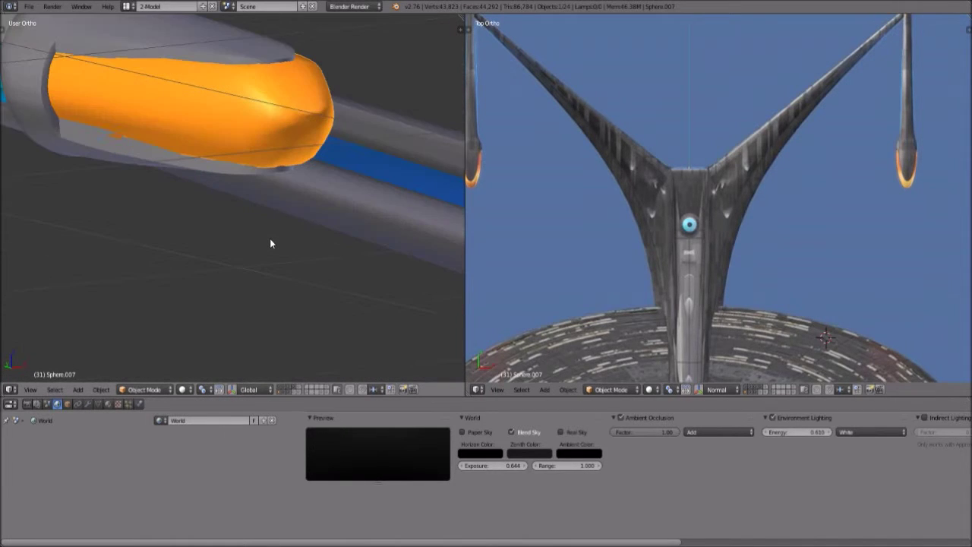
pyautogui.scroll(-7, 270, 238)
pyautogui.moveTo(406, 175); pyautogui.dragTo(243, 169, button='middle')
pyautogui.scroll(6, 243, 169)
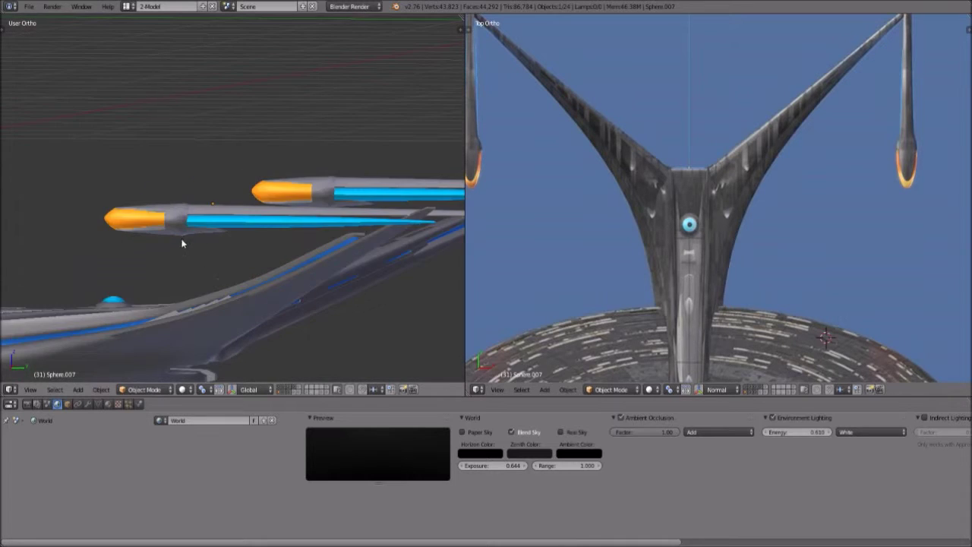
pyautogui.moveTo(153, 261); pyautogui.dragTo(221, 213, button='middle')
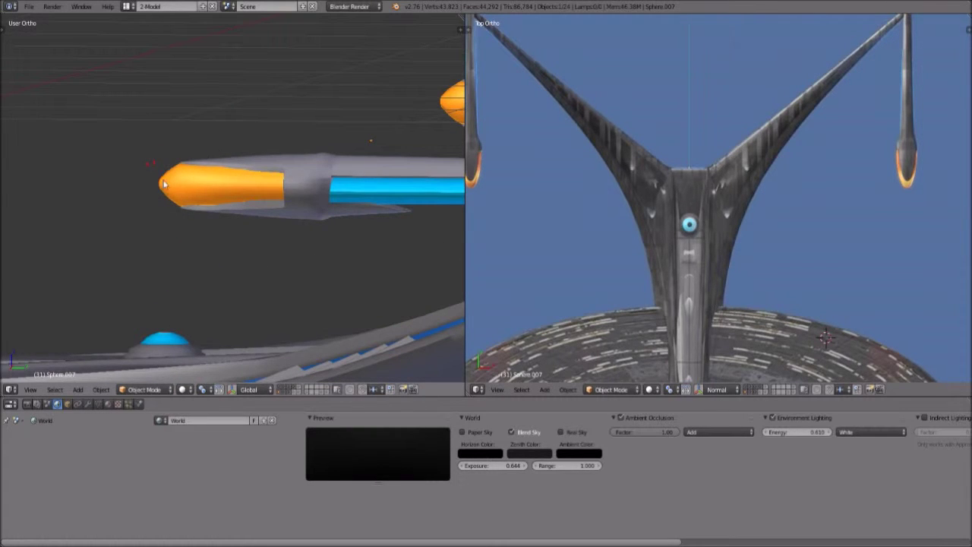
pyautogui.scroll(-10, 167, 194)
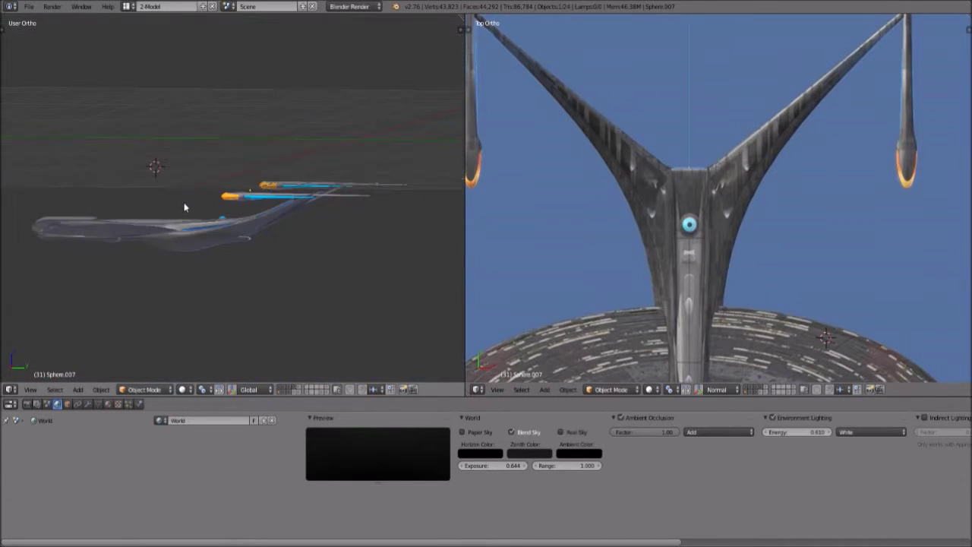
# - Switch the reference image's viewport to the UV/Image Editor and select the ship's main hull object
pyautogui.moveTo(139, 199); pyautogui.dragTo(350, 288, button='middle')
pyautogui.scroll(8, 199, 233)
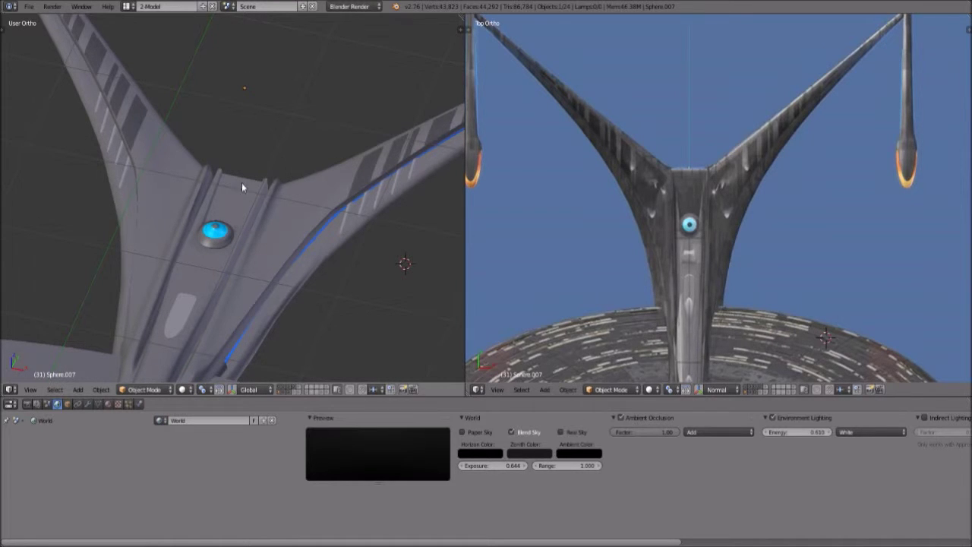
pyautogui.scroll(-8, 341, 311)
pyautogui.moveTo(309, 293); pyautogui.dragTo(238, 259, button='middle')
pyautogui.scroll(6, 208, 234)
pyautogui.scroll(3, 208, 154)
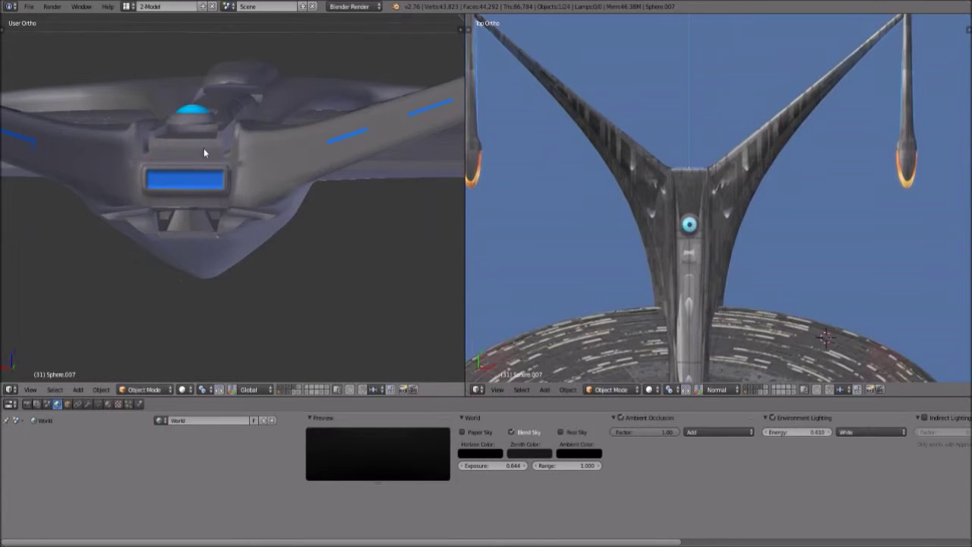
pyautogui.click(482, 388)
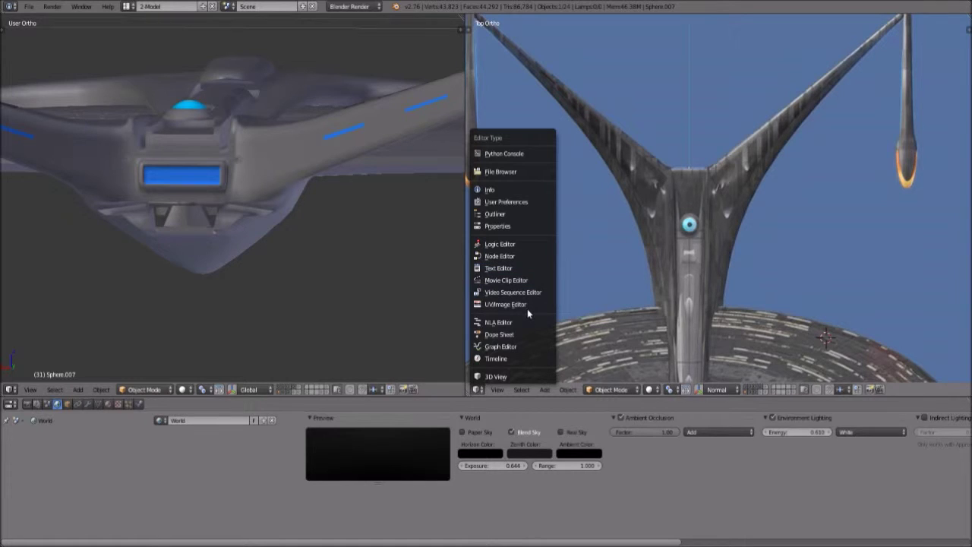
pyautogui.press('Return')
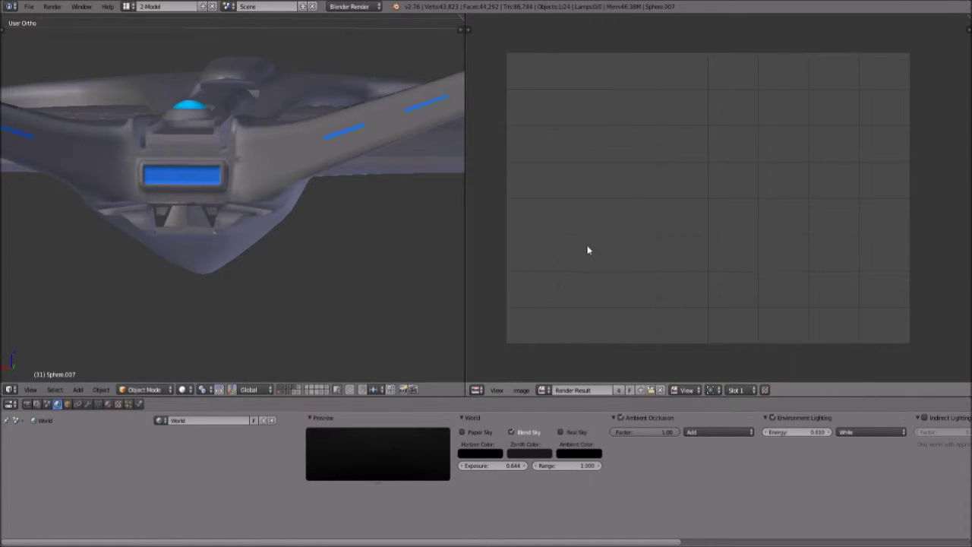
pyautogui.moveTo(232, 224); pyautogui.dragTo(223, 202, button='middle')
pyautogui.rightClick(248, 203)
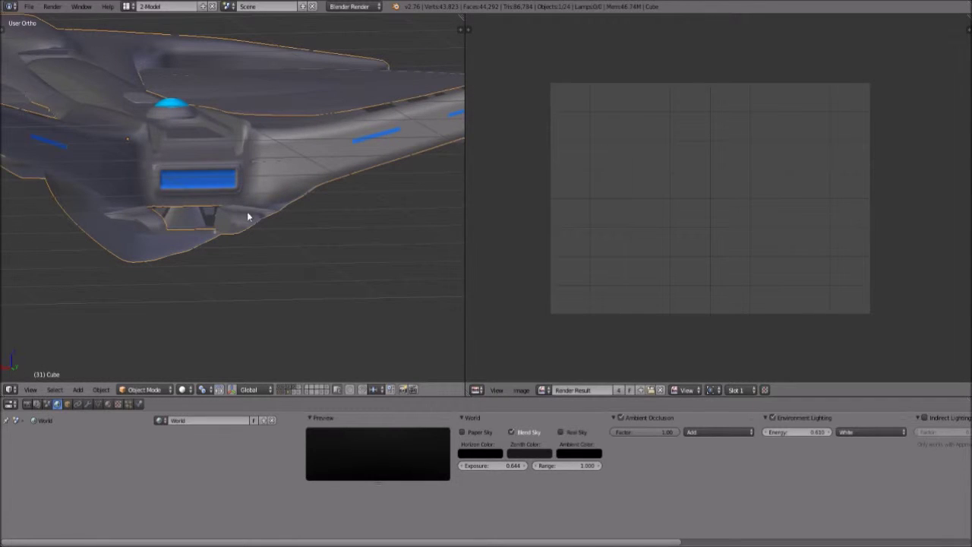
# - Put the ship's main hull into Edit Mode and look over the blue stern panel's mesh
pyautogui.click(169, 391)
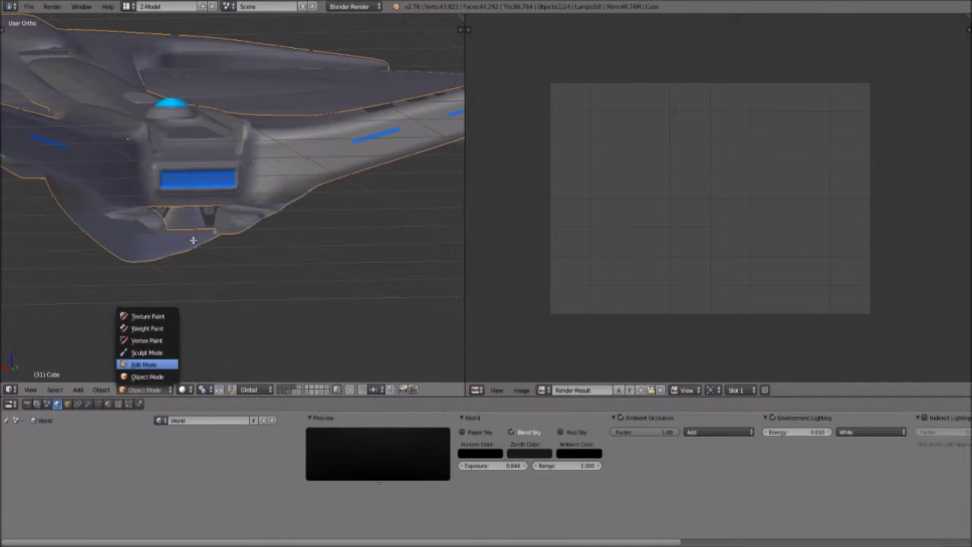
pyautogui.press('Tab')
pyautogui.scroll(4, 199, 248)
pyautogui.scroll(2, 211, 139)
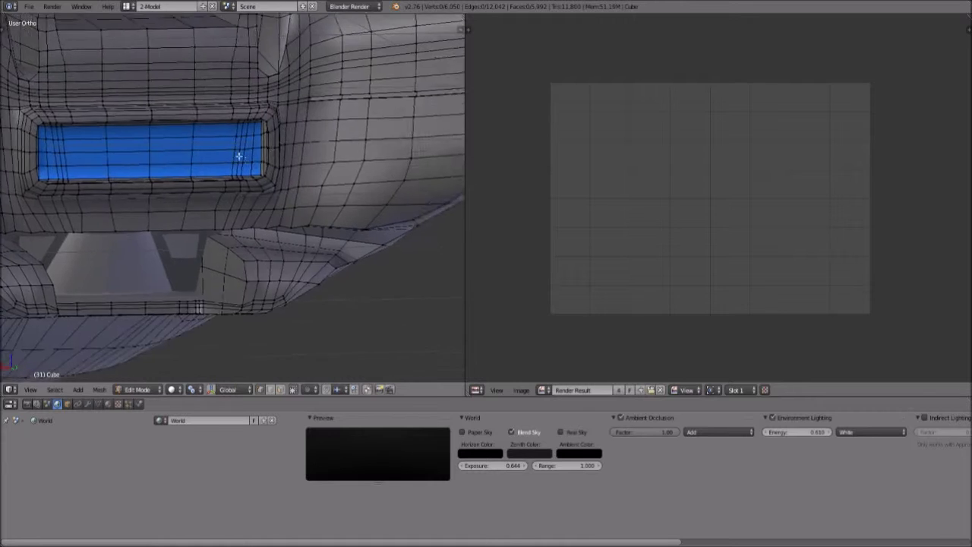
pyautogui.scroll(-2, 293, 174)
pyautogui.moveTo(293, 174); pyautogui.dragTo(652, 126, button='middle')
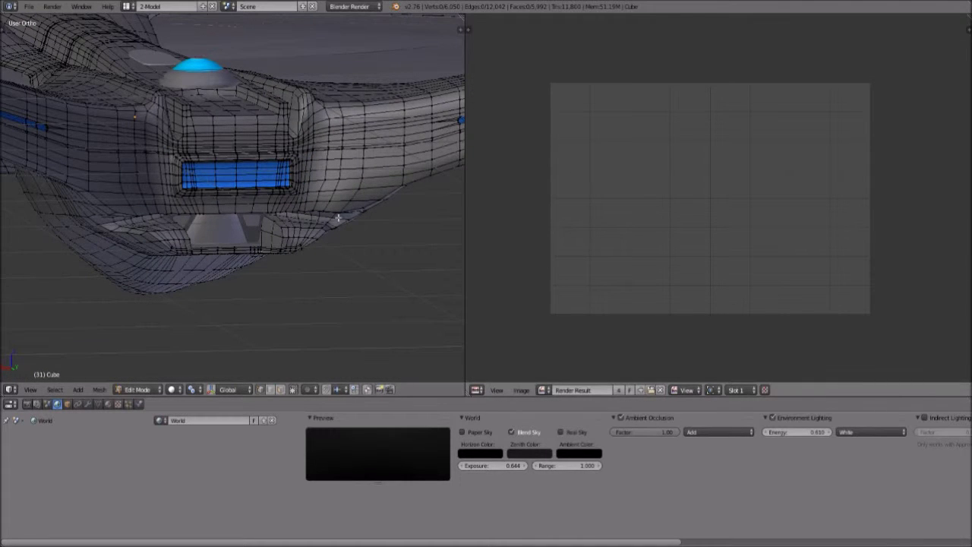
# - Examine the mesh around the blue stern panel and its recessed frame from both sides
pyautogui.click(521, 389)
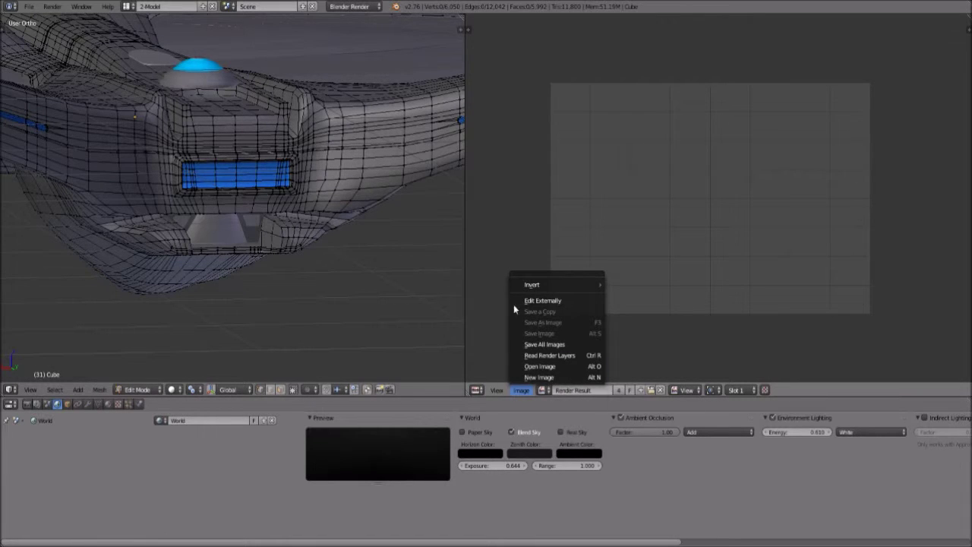
pyautogui.scroll(6, 295, 122)
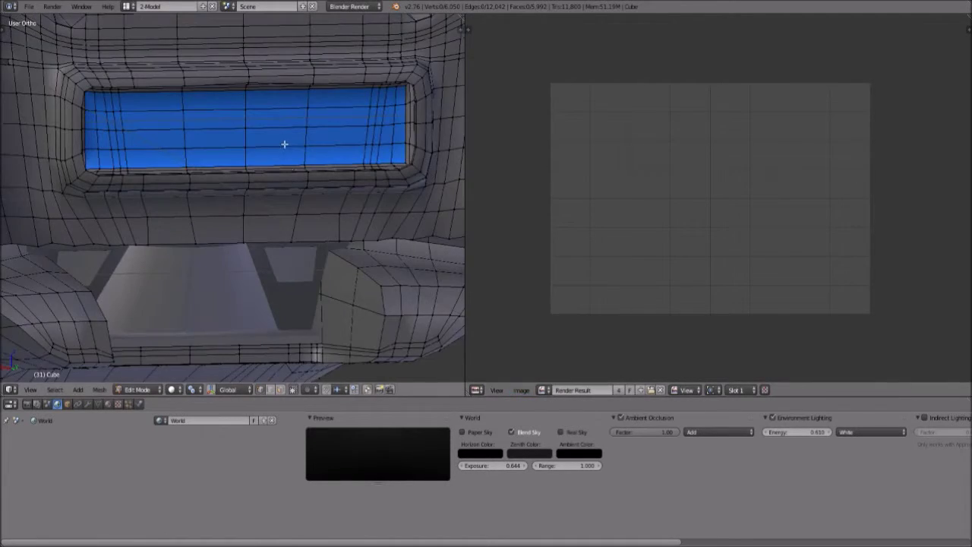
pyautogui.press('KP_8')
pyautogui.press('KP_6')
pyautogui.press('KP_6')
pyautogui.press('KP_6')
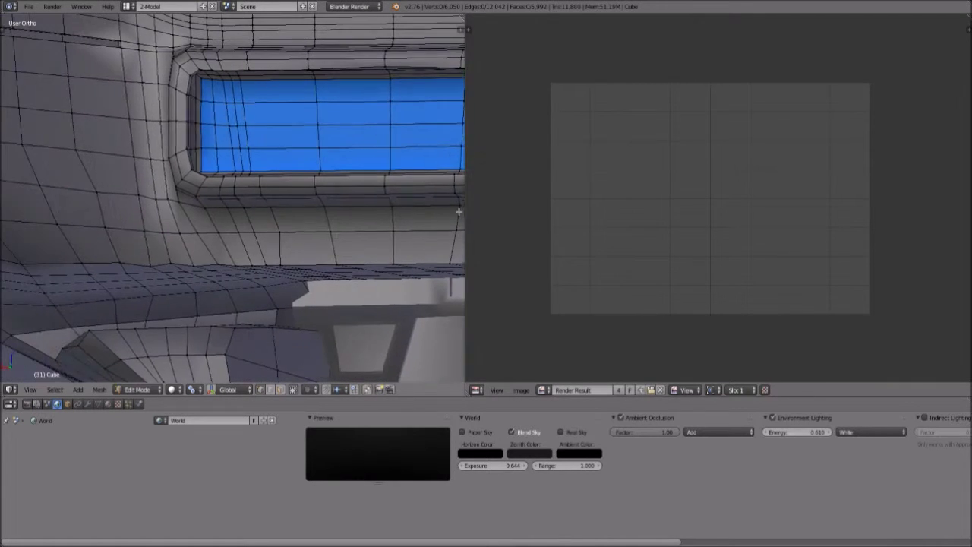
pyautogui.press('KP_8')
pyautogui.press('KP_2')
pyautogui.press('KP_2')
pyautogui.press('KP_8')
pyautogui.press('KP_8')
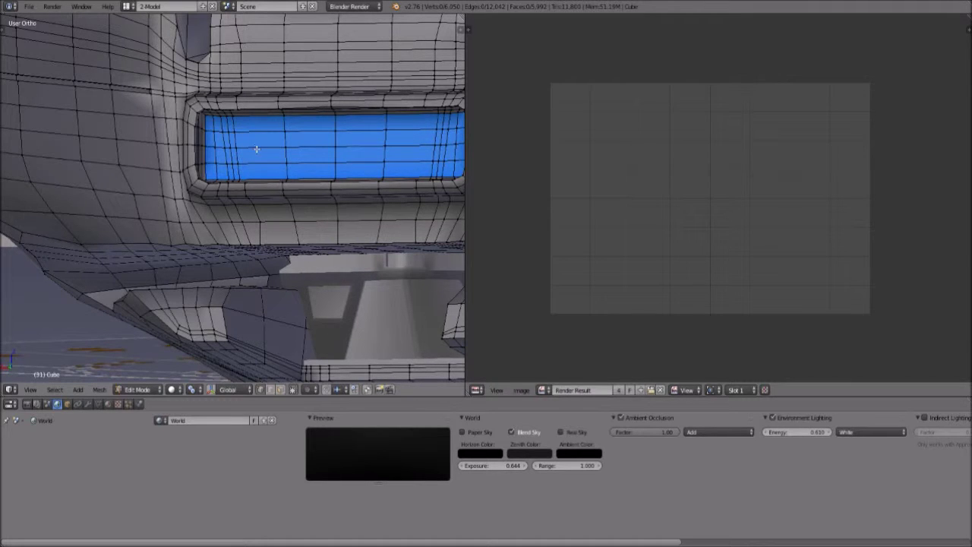
pyautogui.scroll(-1, 334, 144)
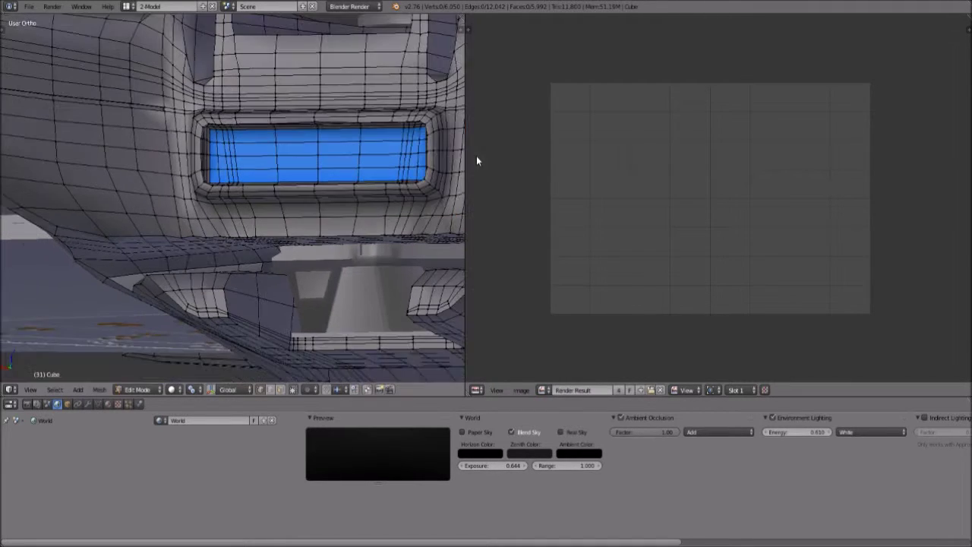
pyautogui.scroll(-2, 325, 158)
pyautogui.scroll(-3, 297, 165)
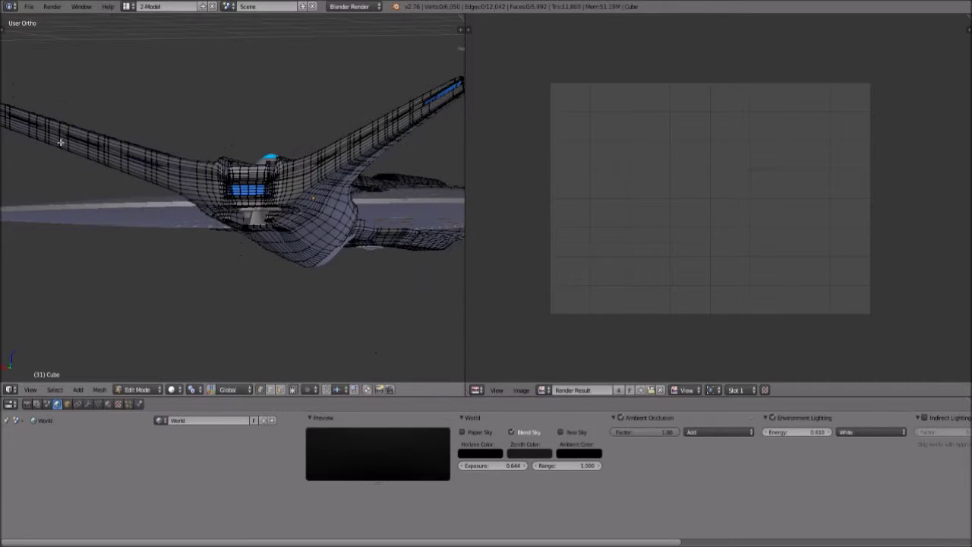
# - Select the blue stern panel's border from a lower corner up the short side and along the upper edge
pyautogui.scroll(5, 290, 165)
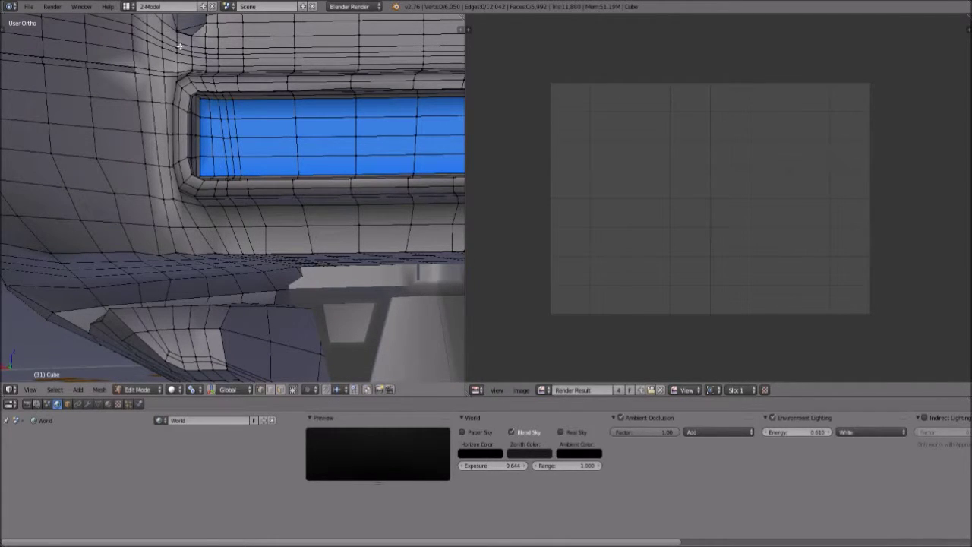
pyautogui.scroll(2, 185, 70)
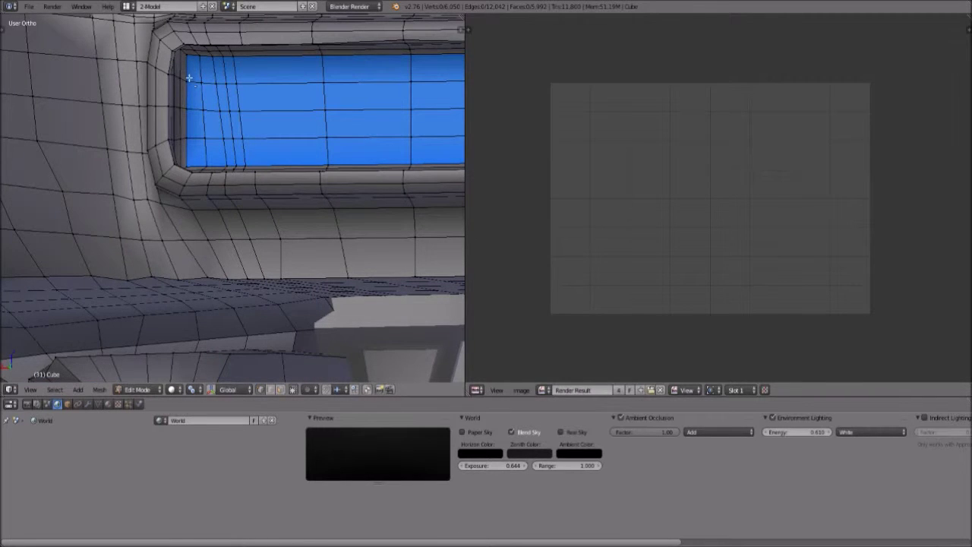
pyautogui.scroll(3, 189, 78)
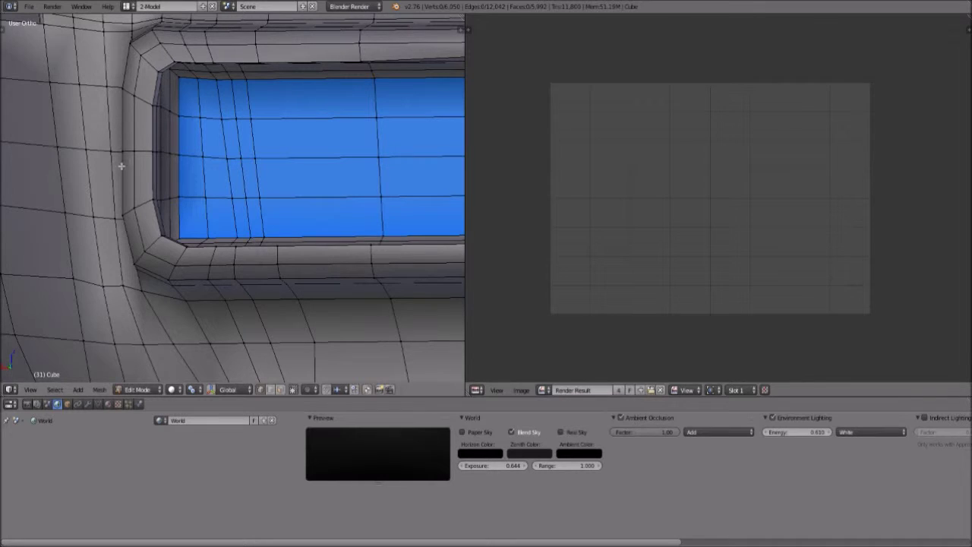
pyautogui.press('KP_8')
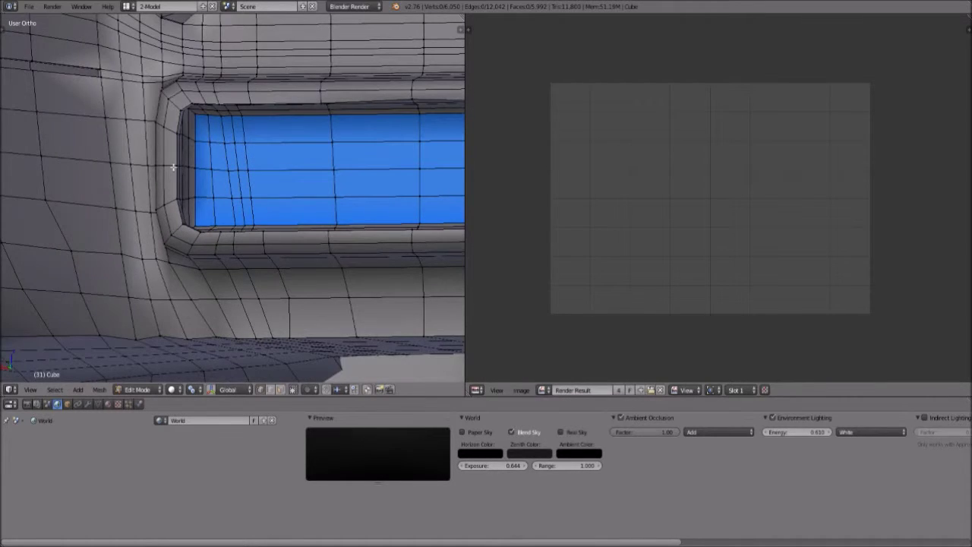
pyautogui.press('KP_8')
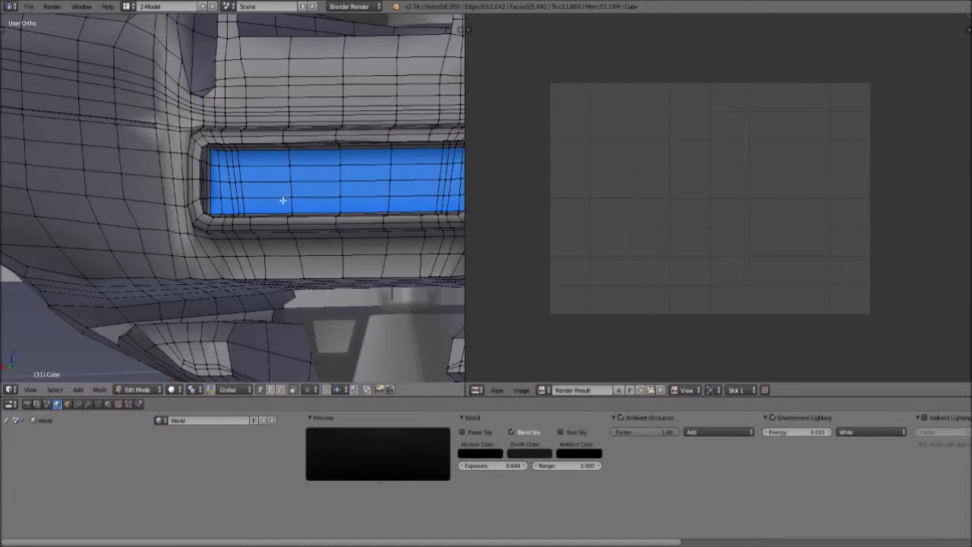
pyautogui.scroll(3, 282, 201)
pyautogui.moveTo(394, 158); pyautogui.dragTo(321, 193, button='middle')
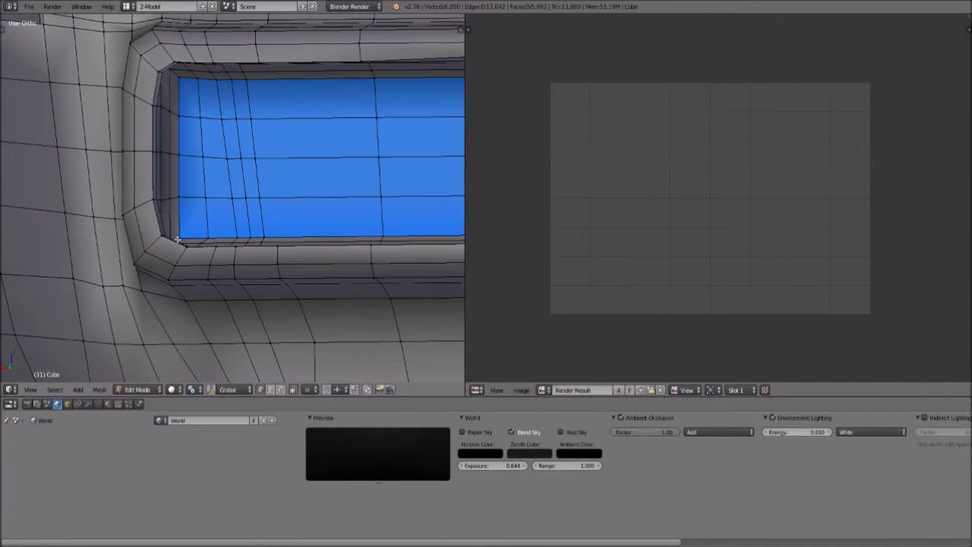
pyautogui.moveTo(176, 239); pyautogui.dragTo(178, 240, button='middle')
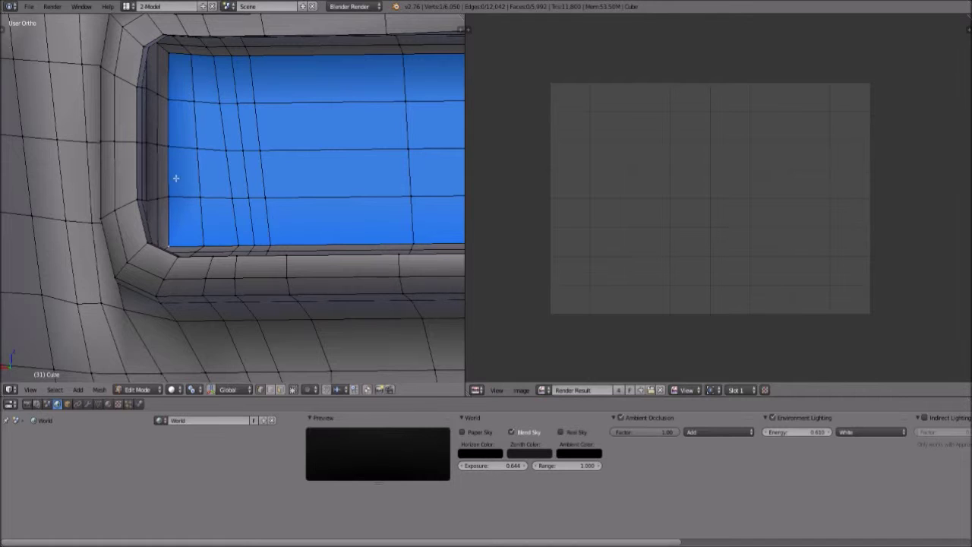
pyautogui.keyDown('shift'); pyautogui.rightClick(172, 147); pyautogui.keyUp('shift')
pyautogui.keyDown('shift'); pyautogui.rightClick(170, 82); pyautogui.keyUp('shift')
pyautogui.keyDown('ctrl'); pyautogui.rightClick(359, 56); pyautogui.keyUp('ctrl')
pyautogui.keyDown('shift'); pyautogui.moveTo(401, 104); pyautogui.dragTo(152, 89, button='middle'); pyautogui.keyUp('shift')
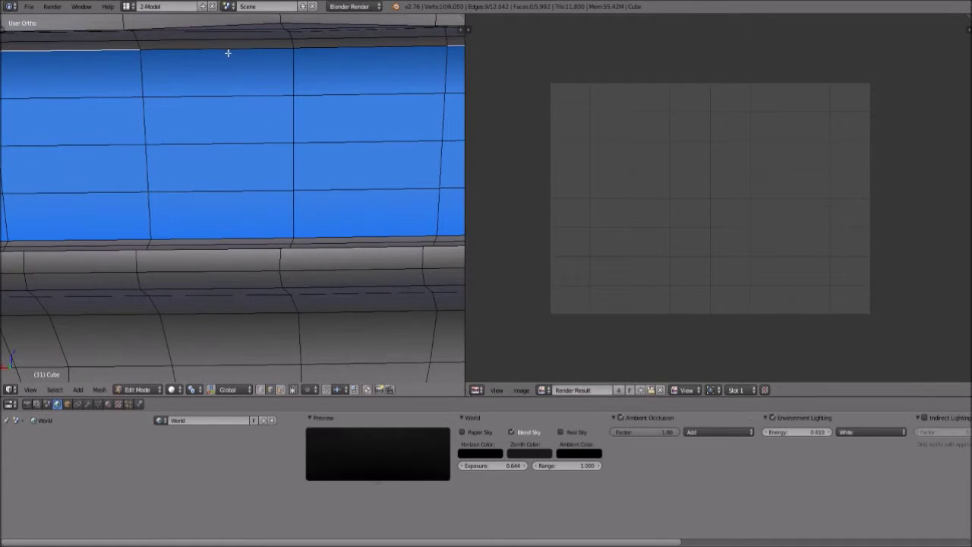
# - Extend the selection along the blue panel's lower border and mark the selected edges as a seam
pyautogui.keyDown('shift'); pyautogui.moveTo(174, 239); pyautogui.dragTo(418, 213, button='middle'); pyautogui.keyUp('shift')
pyautogui.keyDown('ctrl'); pyautogui.rightClick(169, 220); pyautogui.keyUp('ctrl')
pyautogui.keyDown('ctrl'); pyautogui.rightClick(425, 217); pyautogui.keyUp('ctrl')
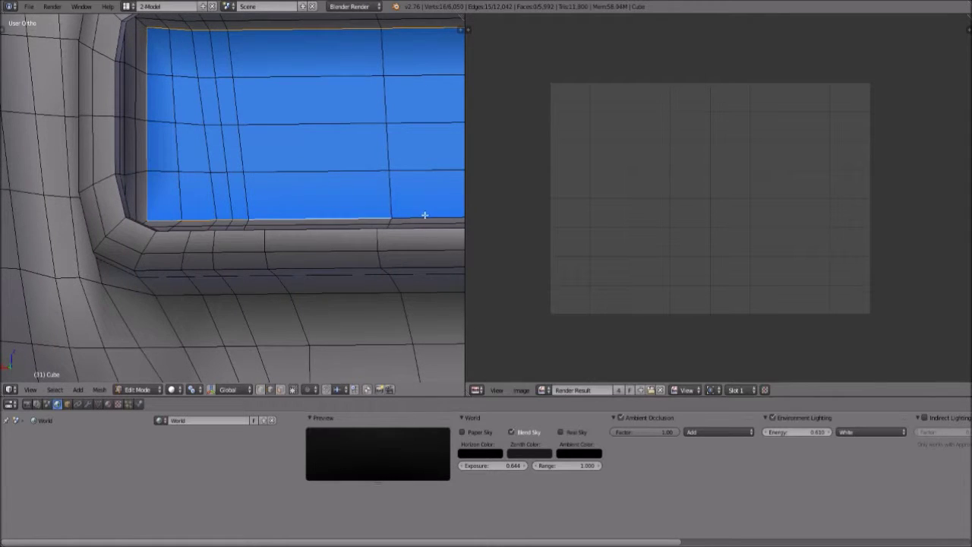
pyautogui.scroll(-3, 425, 218)
pyautogui.keyDown('shift'); pyautogui.moveTo(426, 220); pyautogui.dragTo(272, 199, button='middle'); pyautogui.keyUp('shift')
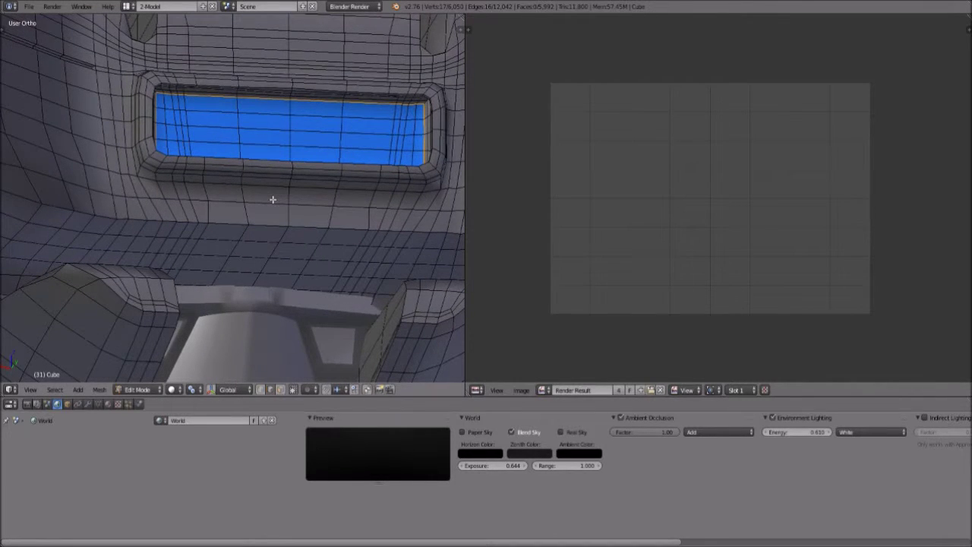
pyautogui.hotkey('ctrl', 'e')
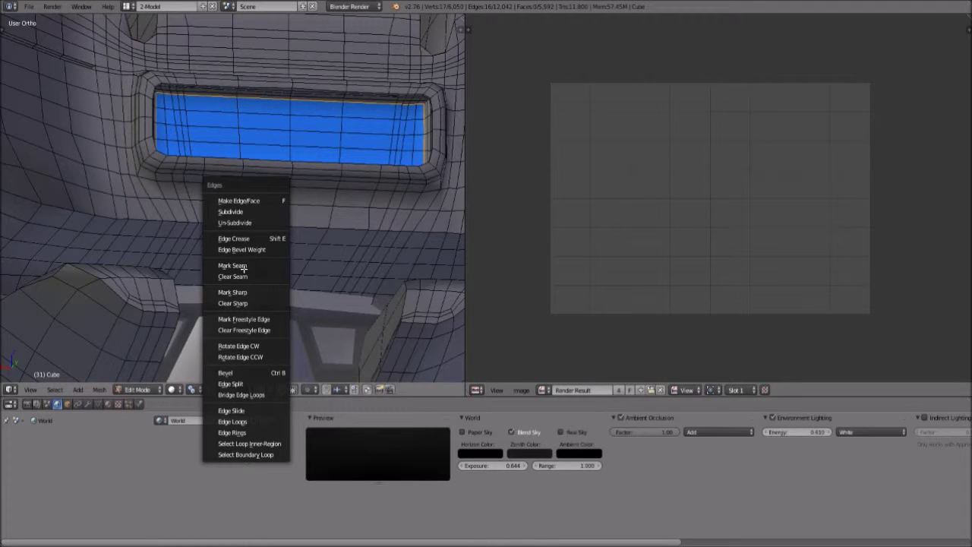
pyautogui.press('Return')
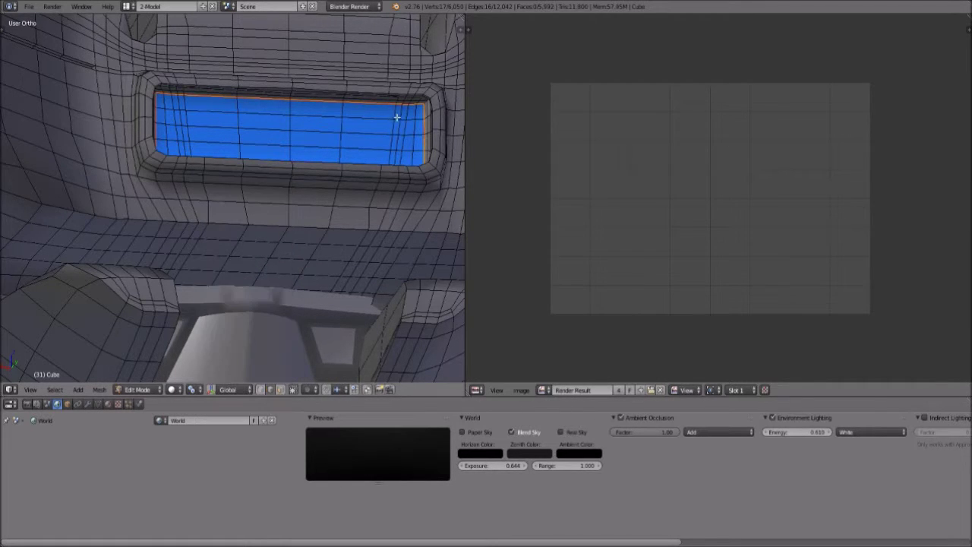
# - Select the blue stern panel's faces enclosed by the marked seam
pyautogui.scroll(3, 410, 144)
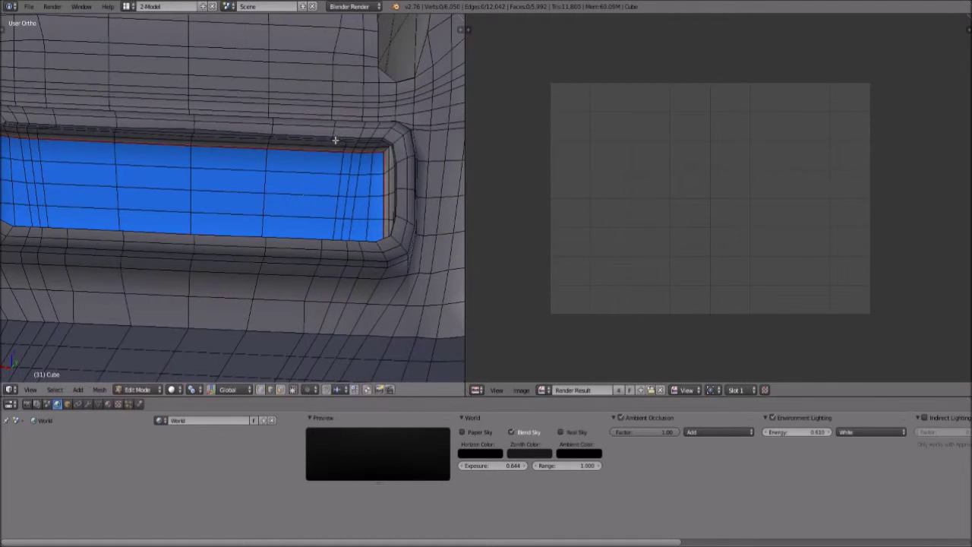
pyautogui.scroll(3, 337, 139)
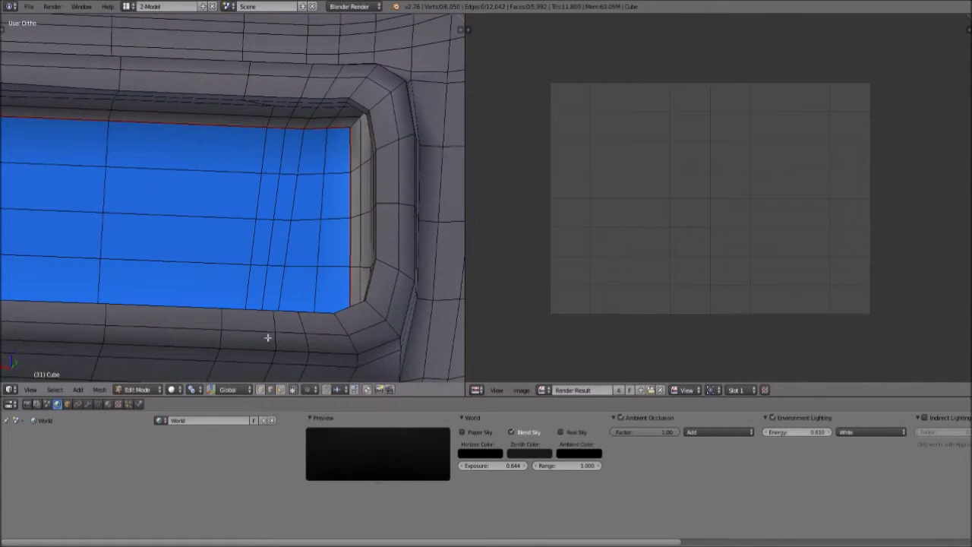
pyautogui.click(280, 391)
pyautogui.rightClick(191, 202)
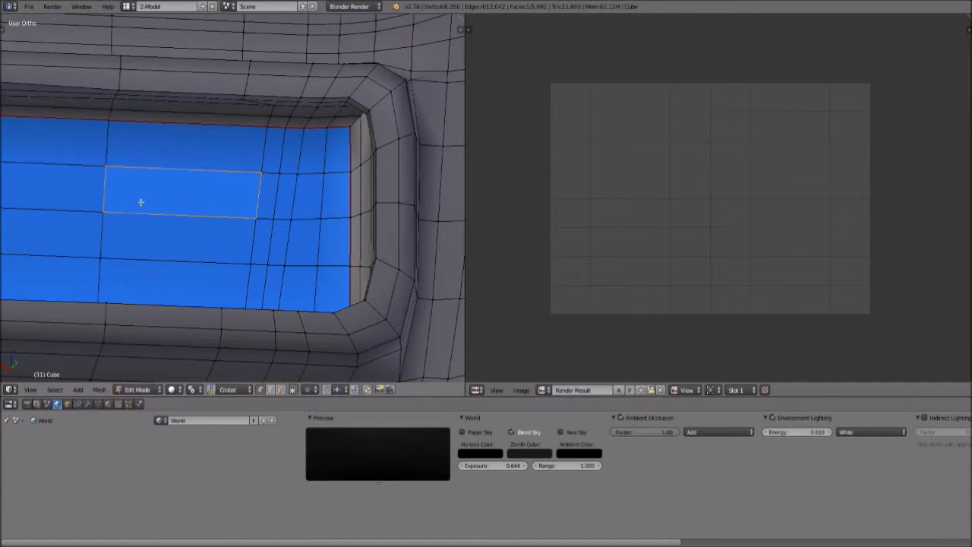
pyautogui.keyDown('shift'); pyautogui.moveTo(159, 191); pyautogui.dragTo(241, 191, button='middle'); pyautogui.keyUp('shift')
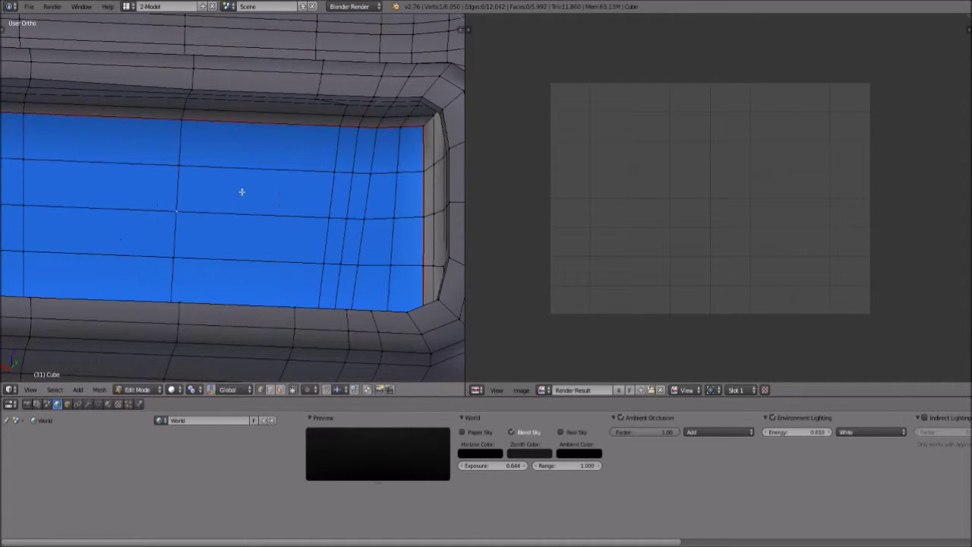
pyautogui.keyDown('ctrl'); pyautogui.scroll(1, 151, 340); pyautogui.keyUp('ctrl')
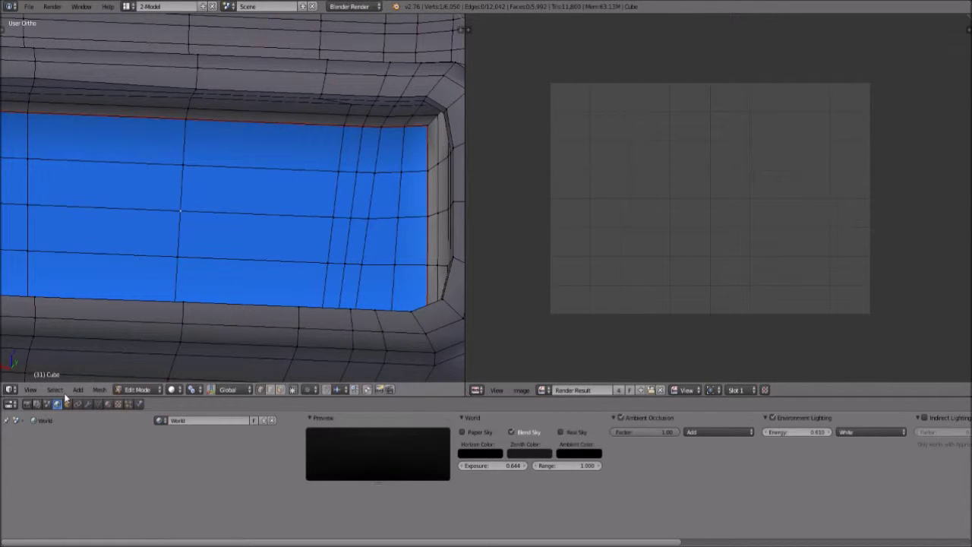
pyautogui.click(59, 390)
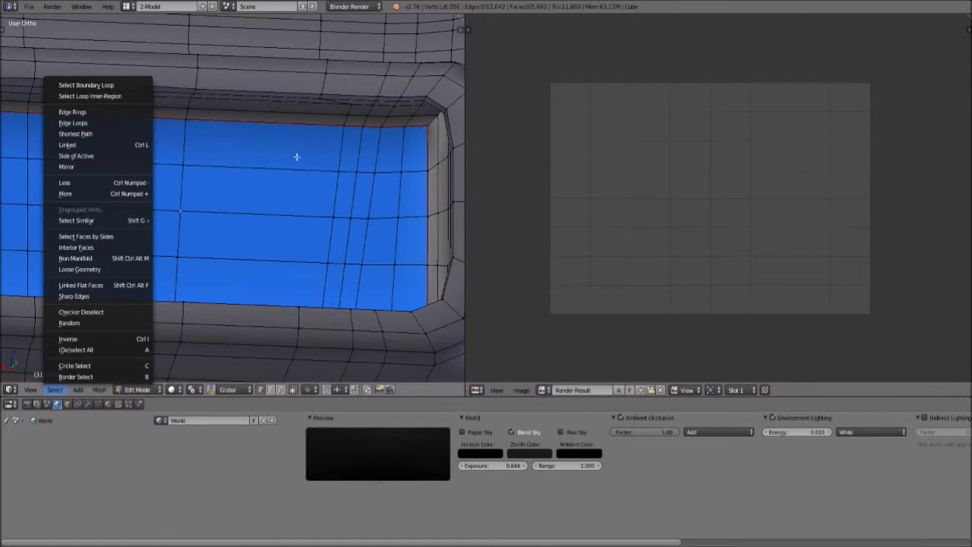
pyautogui.scroll(-5, 194, 196)
pyautogui.scroll(2, 174, 220)
# - Try moving the selected stern panel faces relative to the surrounding frame
pyautogui.press('g')
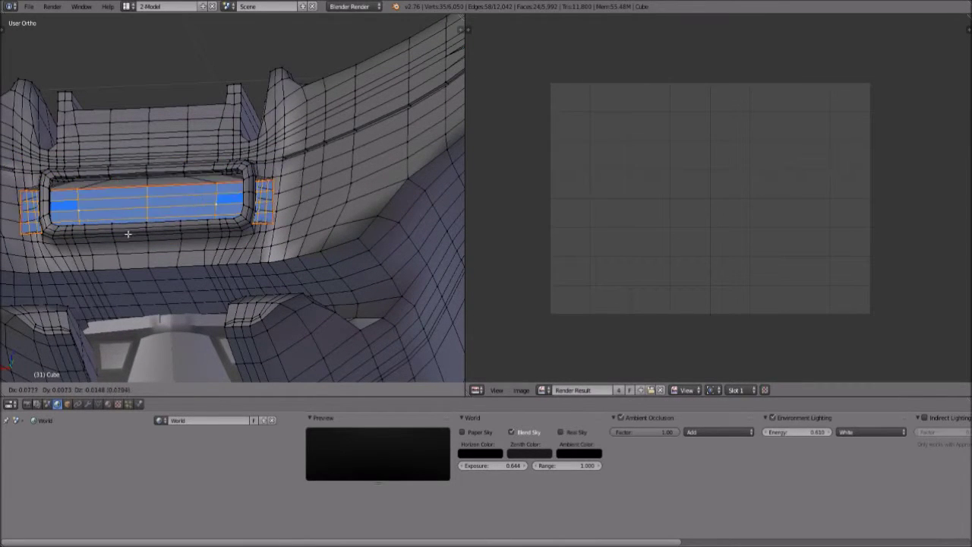
pyautogui.click(174, 231)
pyautogui.moveTo(174, 231); pyautogui.dragTo(254, 230, button='middle')
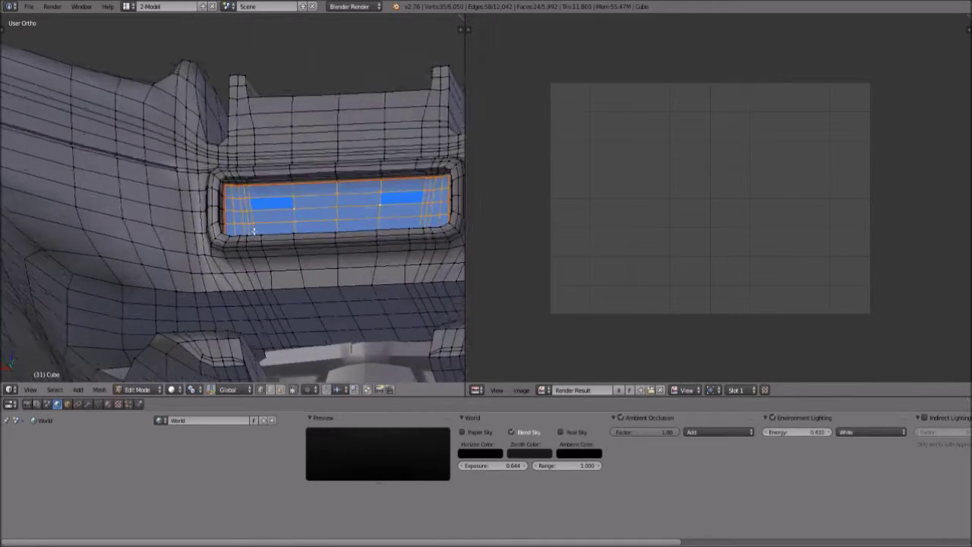
pyautogui.scroll(2, 253, 230)
pyautogui.press('g')
pyautogui.click(251, 219)
pyautogui.moveTo(251, 220); pyautogui.dragTo(220, 200, button='middle')
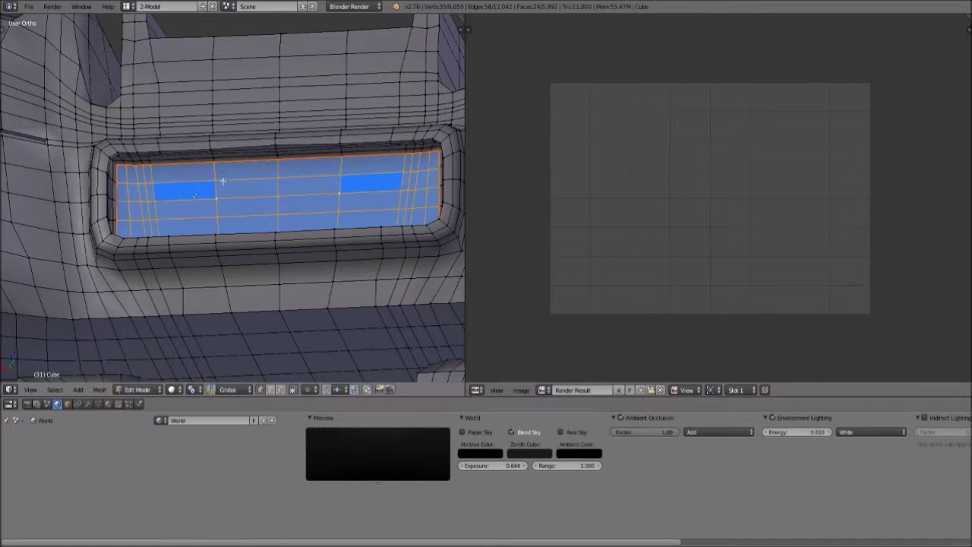
# - Examine the selected stern panel faces and the surrounding hull mesh from behind and from above
pyautogui.scroll(2, 229, 203)
pyautogui.scroll(-3, 238, 206)
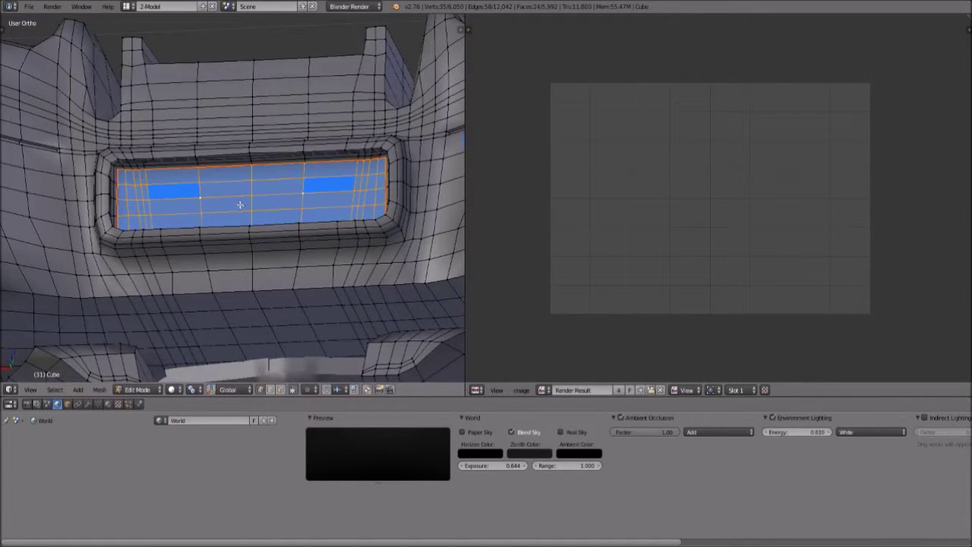
pyautogui.scroll(-3, 273, 213)
pyautogui.moveTo(273, 213); pyautogui.dragTo(275, 190, button='middle')
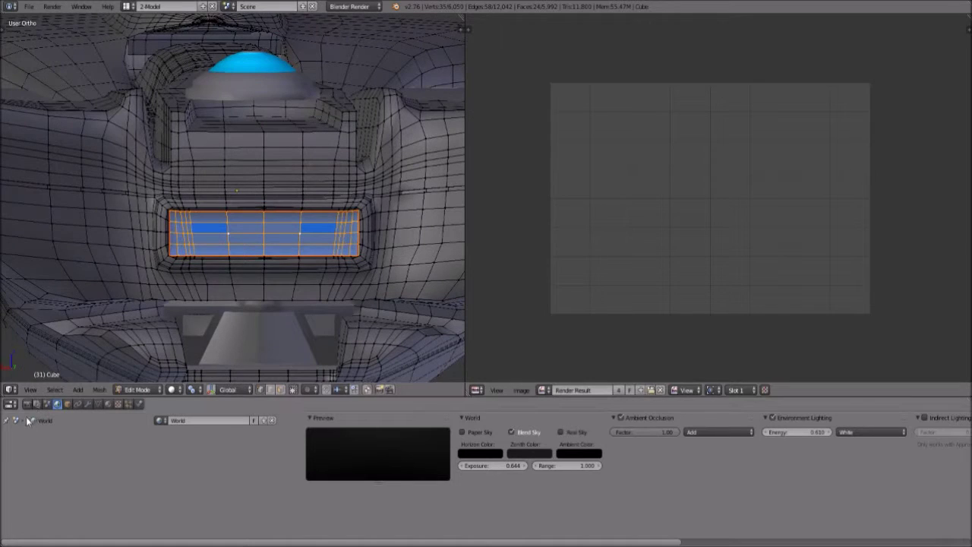
pyautogui.click(55, 389)
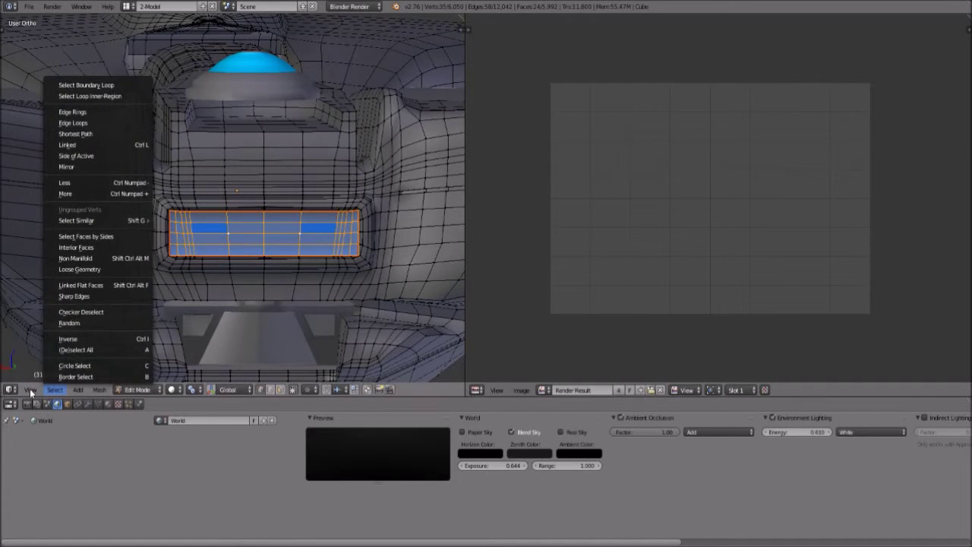
pyautogui.moveTo(31, 390)
pyautogui.scroll(-3, 237, 200)
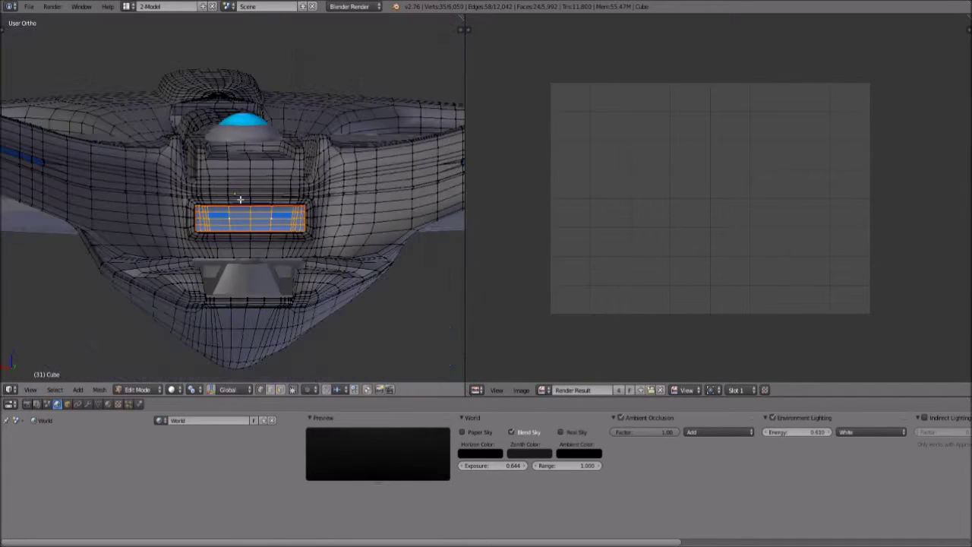
pyautogui.scroll(2, 237, 199)
pyautogui.scroll(-2, 302, 190)
pyautogui.moveTo(309, 164); pyautogui.dragTo(323, 234, button='middle')
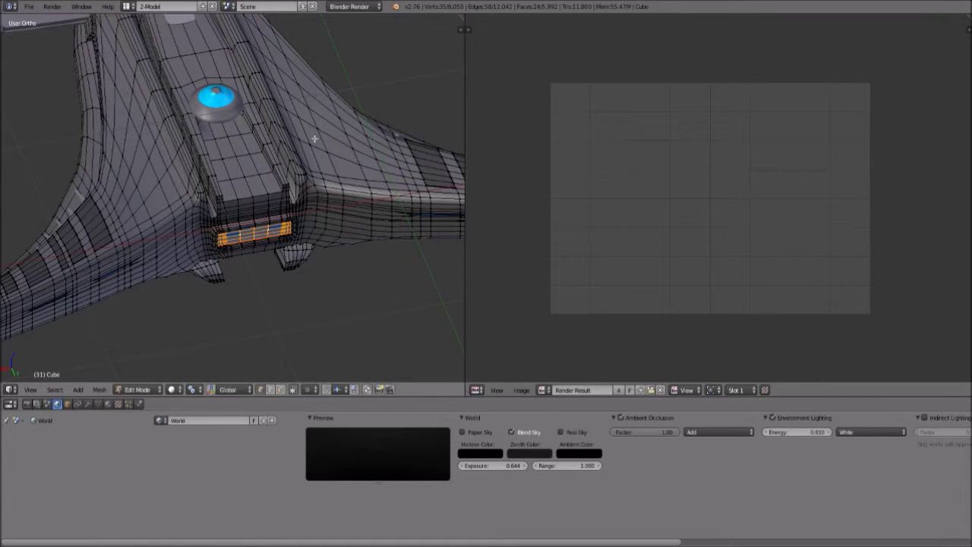
# - Unwrap the selected stern panel faces with Project From View, as seen from straight behind the ship
pyautogui.click(27, 389)
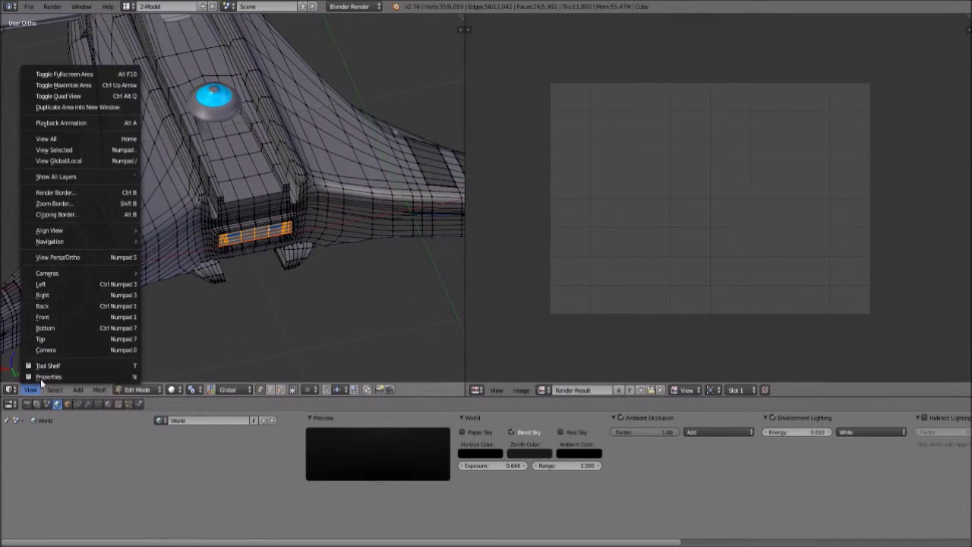
pyautogui.click(57, 308)
pyautogui.scroll(3, 190, 235)
pyautogui.scroll(2, 156, 236)
pyautogui.scroll(-2, 164, 235)
pyautogui.scroll(-2, 173, 196)
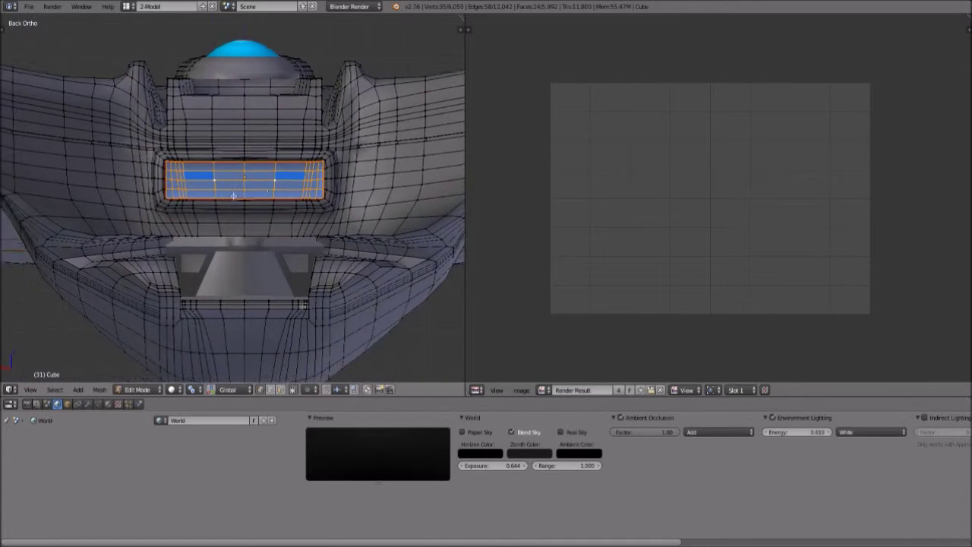
pyautogui.scroll(3, 237, 201)
pyautogui.scroll(1, 237, 201)
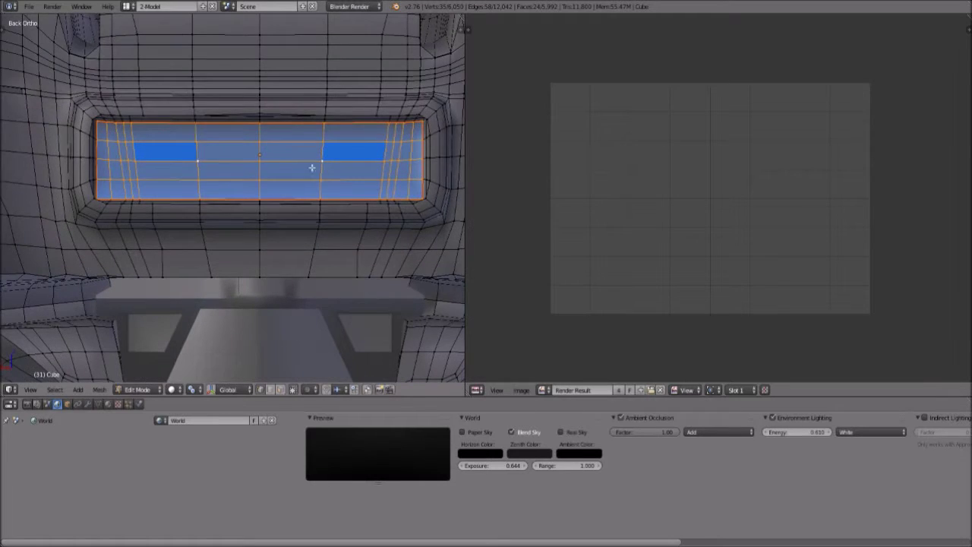
pyautogui.scroll(-1, 285, 163)
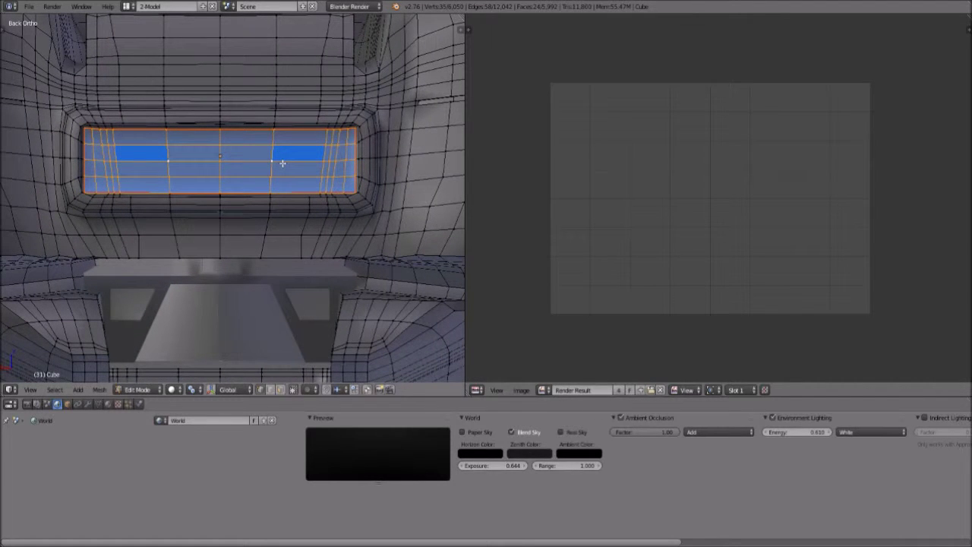
pyautogui.press('u')
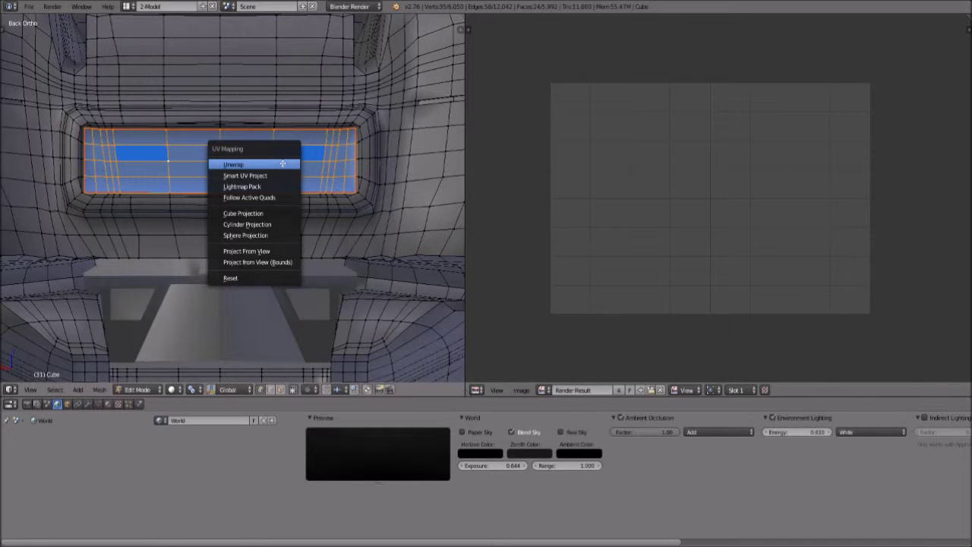
pyautogui.click(276, 252)
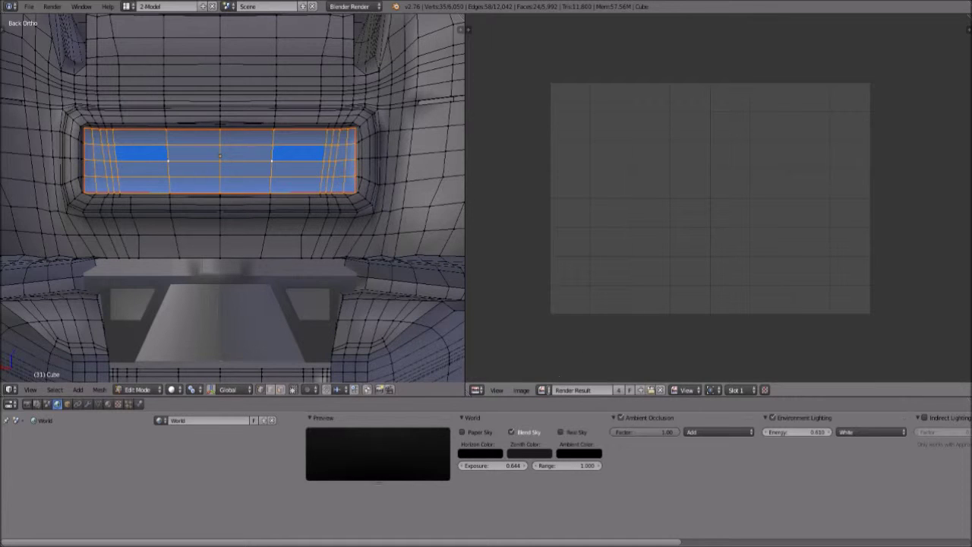
pyautogui.click(541, 390)
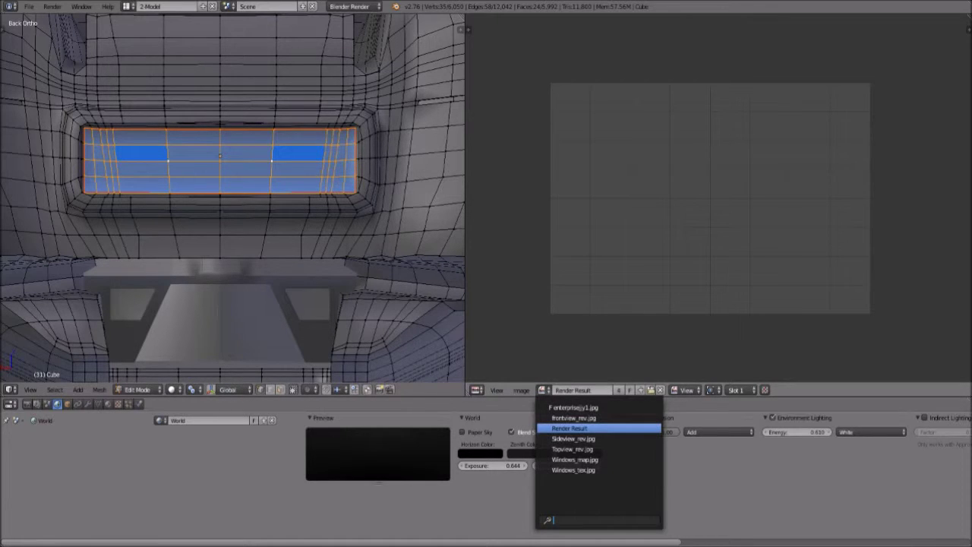
pyautogui.click(133, 459)
pyautogui.click(118, 404)
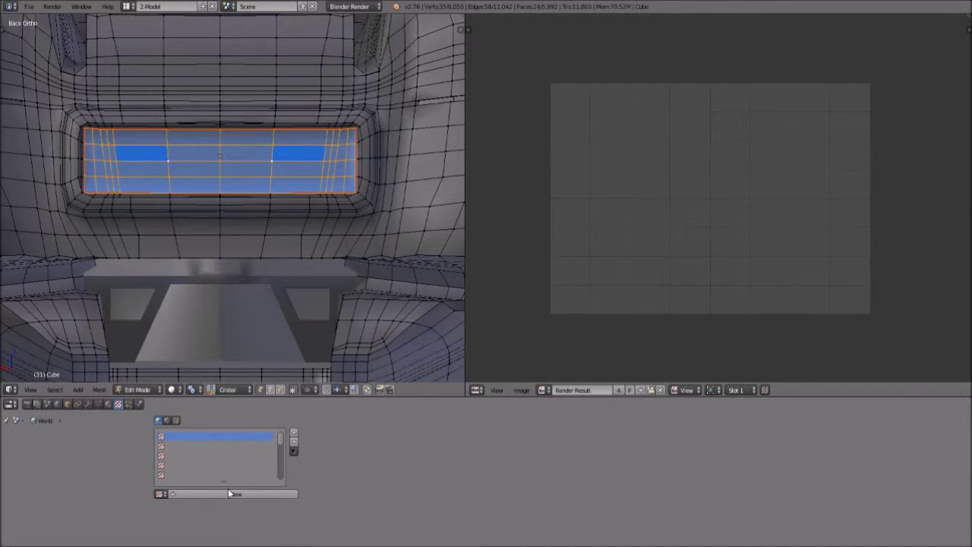
pyautogui.click(108, 404)
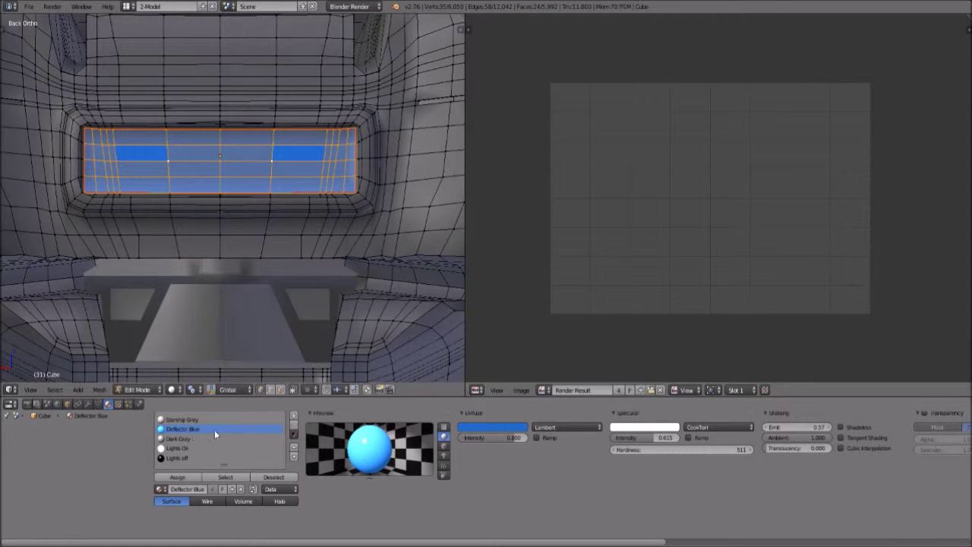
pyautogui.click(118, 404)
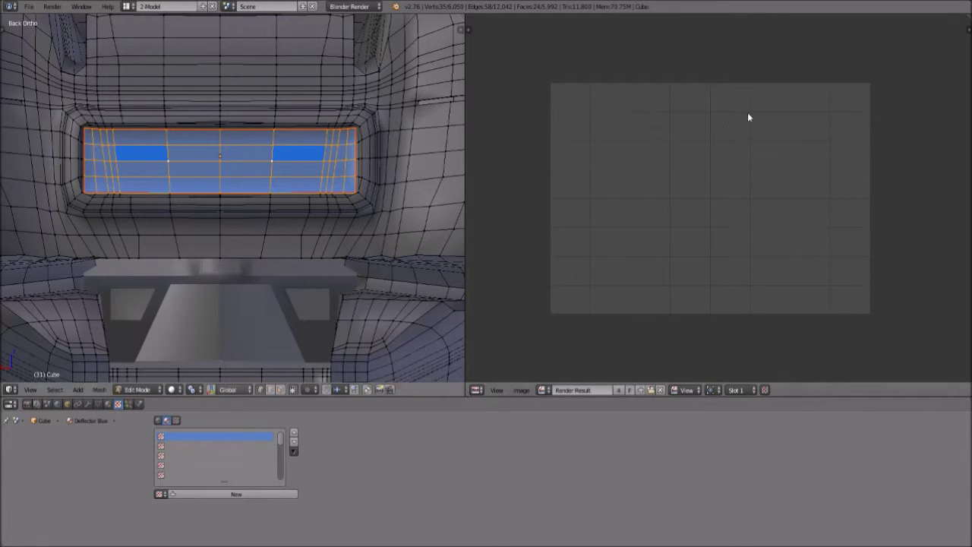
# - Add a new material slot to the hull and create a material named "Glowy bits" in it
pyautogui.click(108, 403)
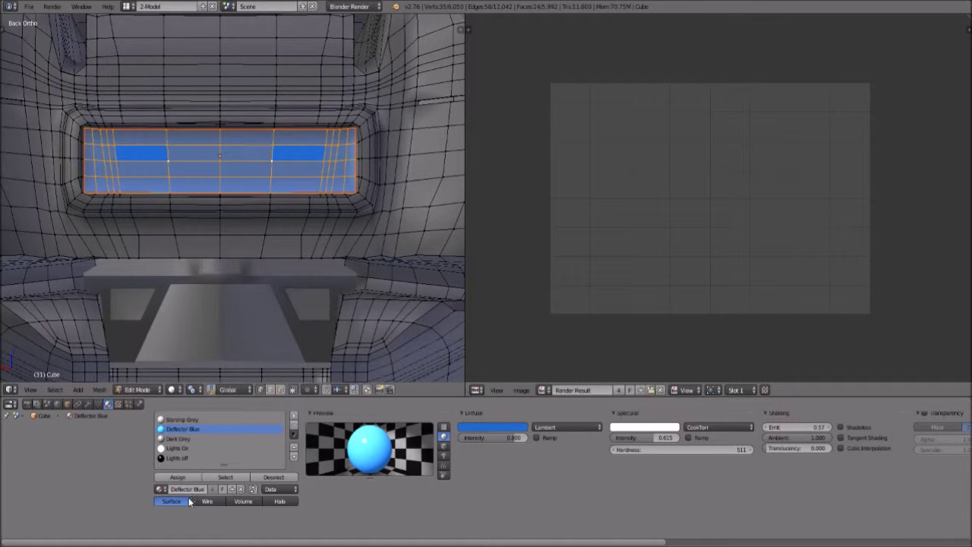
pyautogui.click(294, 419)
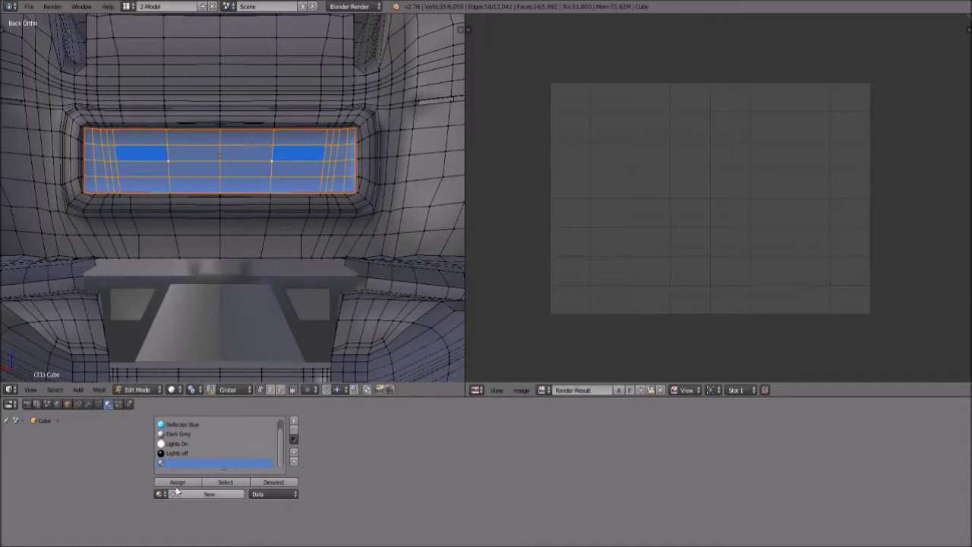
pyautogui.click(183, 494)
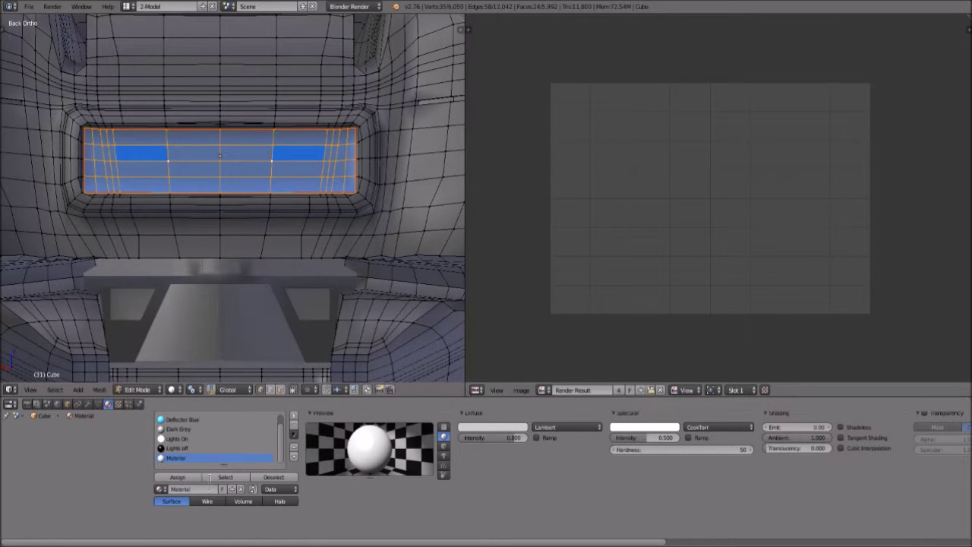
pyautogui.click(210, 483)
pyautogui.press('Return')
pyautogui.click(186, 489)
pyautogui.press('Return')
pyautogui.scroll(1, 485, 450)
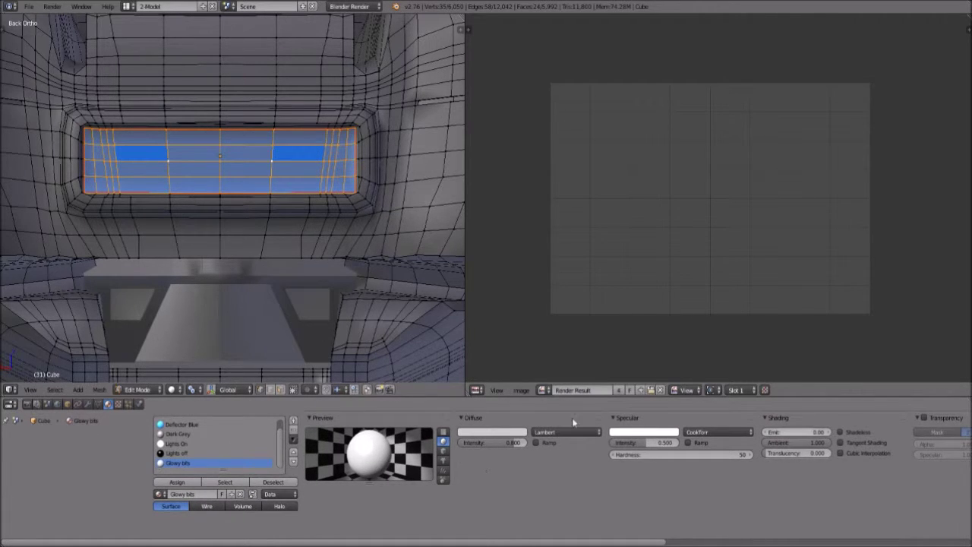
# - Create a new image texture for the Glowy bits material and name it "Glowy bits"
pyautogui.click(118, 404)
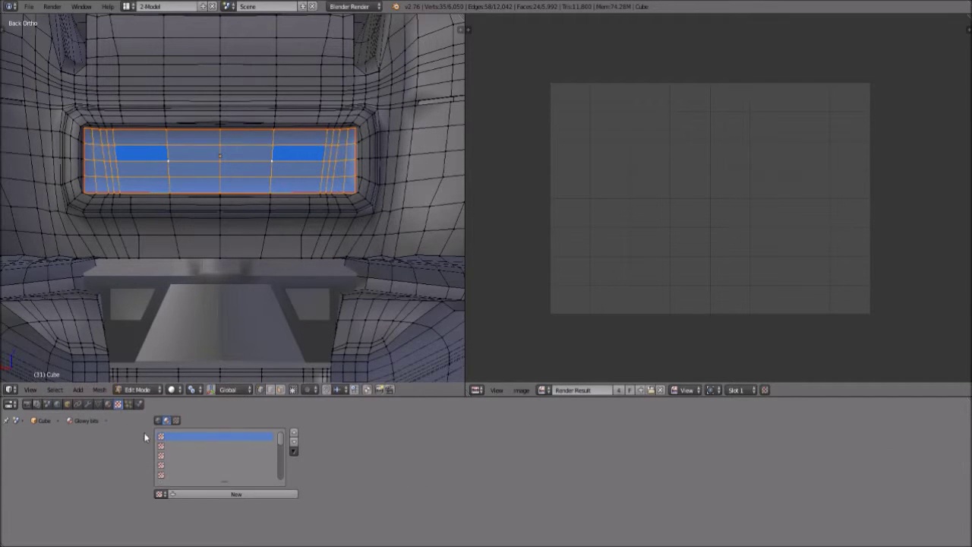
pyautogui.click(233, 494)
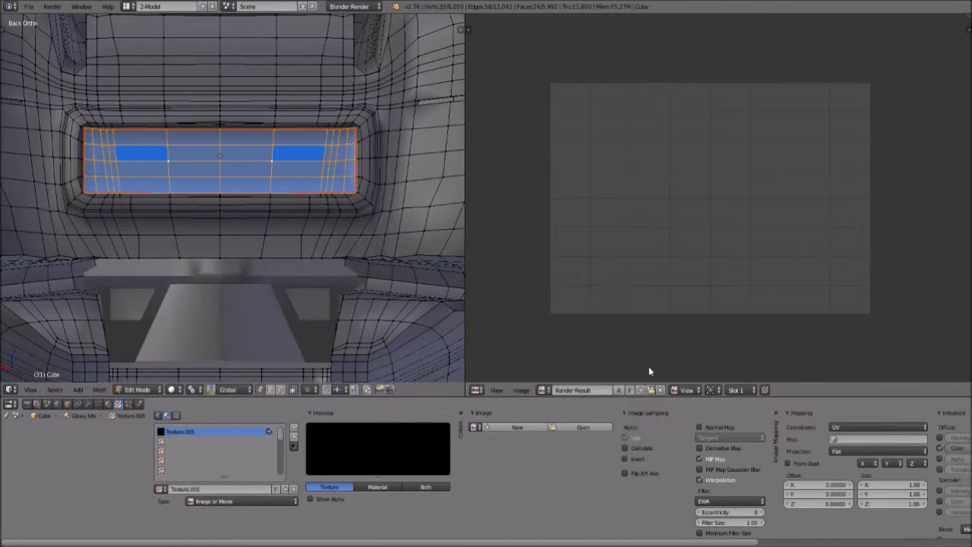
pyautogui.doubleClick(186, 489)
pyautogui.write('Glowy bits')
pyautogui.press('Return')
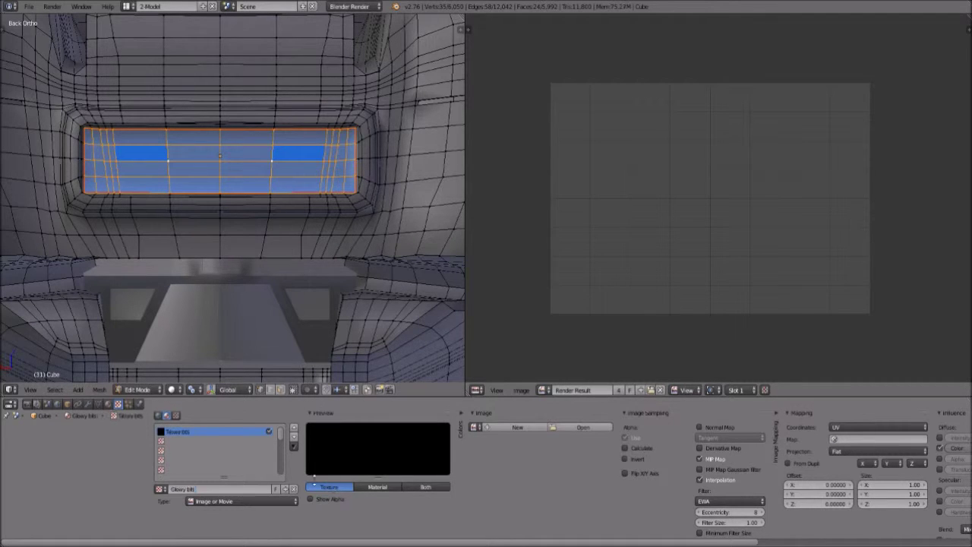
pyautogui.click(543, 390)
pyautogui.click(545, 389)
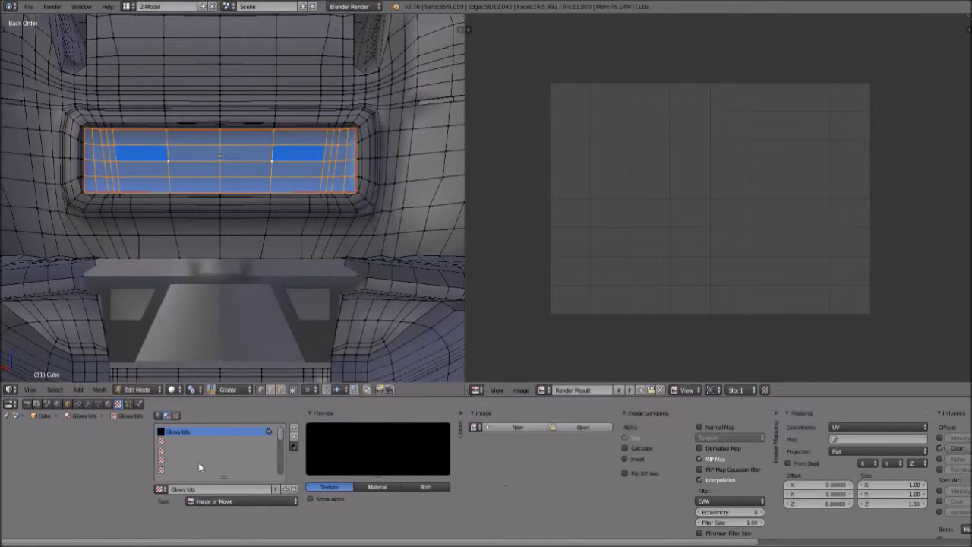
pyautogui.scroll(1, 314, 455)
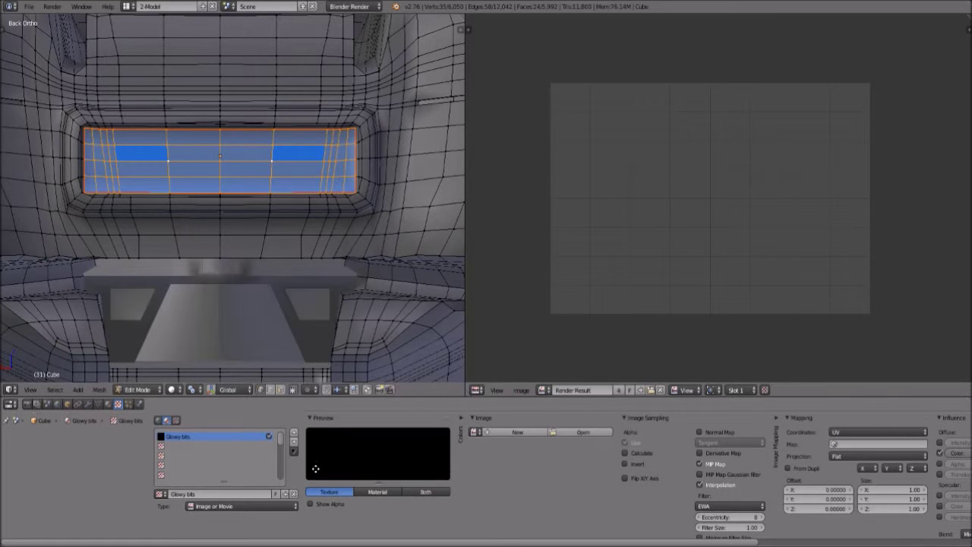
pyautogui.scroll(2, 250, 185)
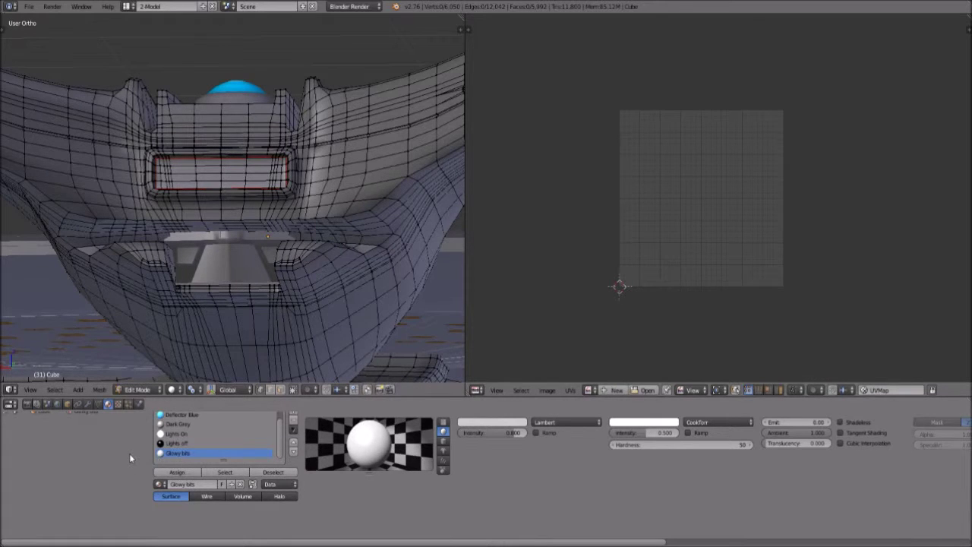
# - Assign the existing Glowy Bits image as the image source of the Glowy Bits texture
pyautogui.click(117, 404)
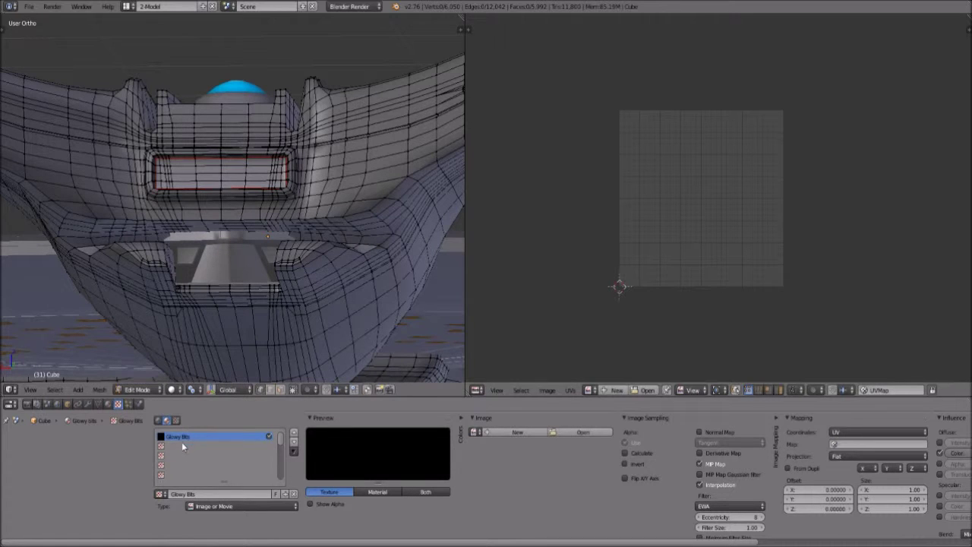
pyautogui.click(476, 432)
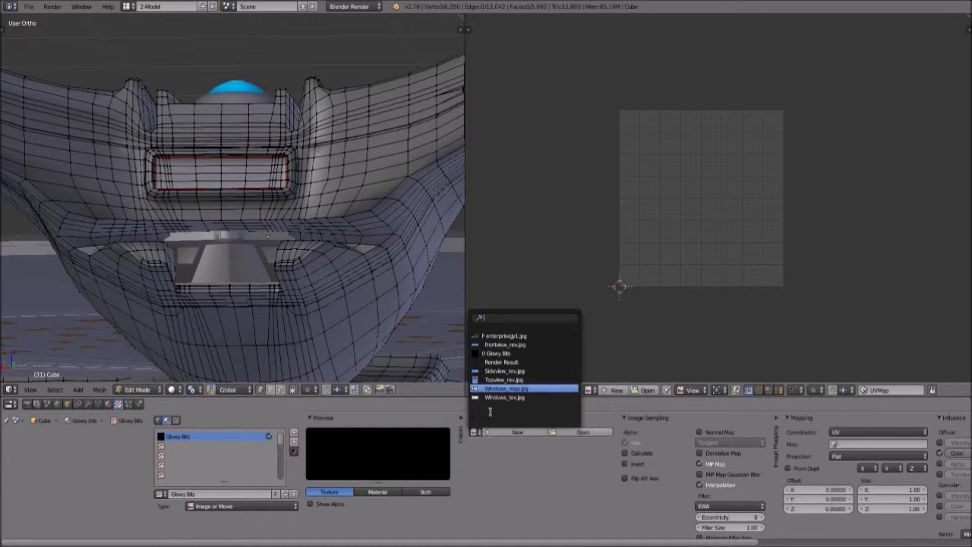
pyautogui.click(478, 431)
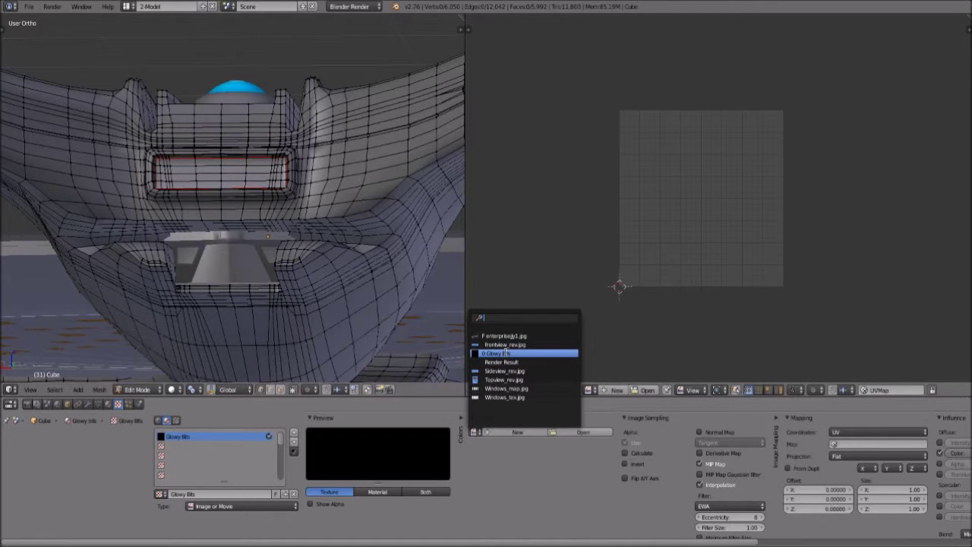
pyautogui.click(506, 354)
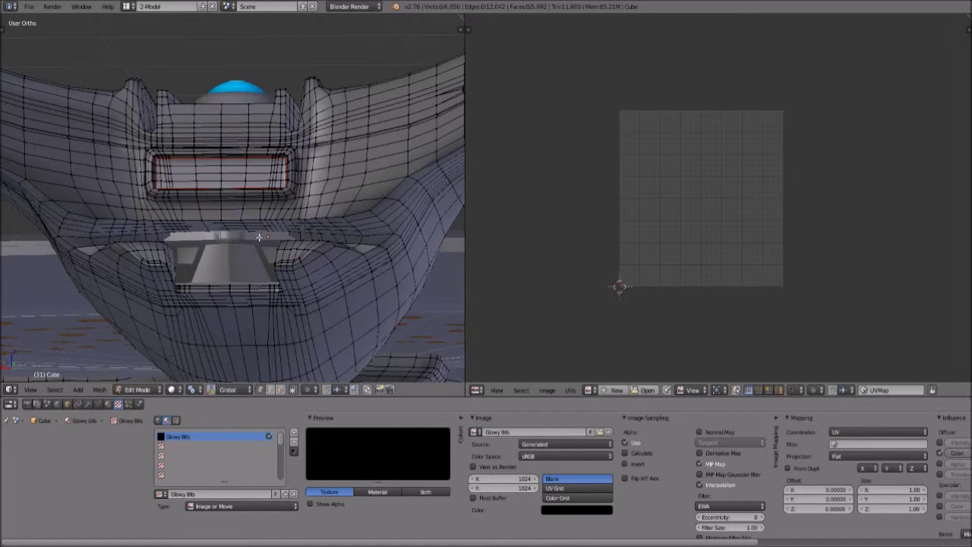
# - Examine the seamed stern panel and the surrounding hull from above, from the side and from below
pyautogui.moveTo(206, 170); pyautogui.dragTo(255, 205, button='middle')
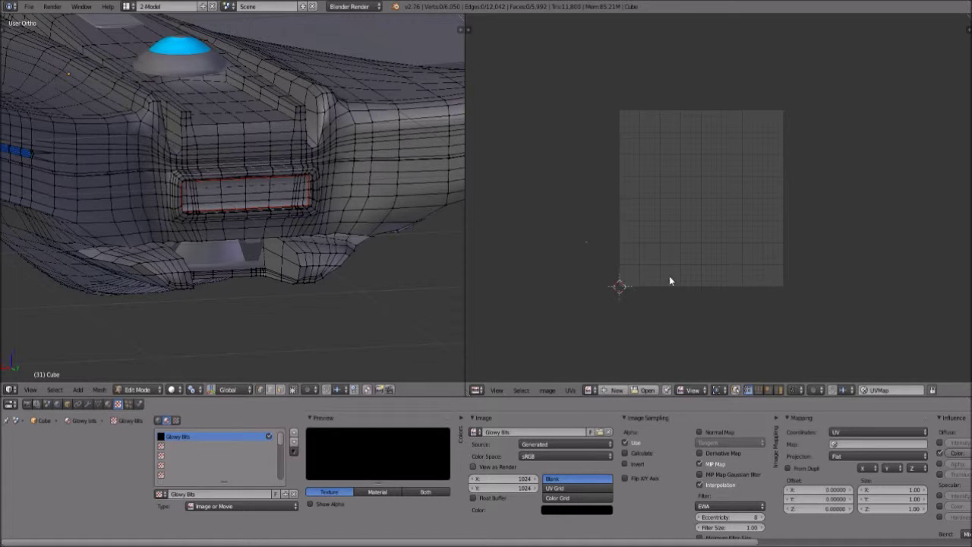
pyautogui.scroll(4, 669, 281)
pyautogui.scroll(-4, 601, 265)
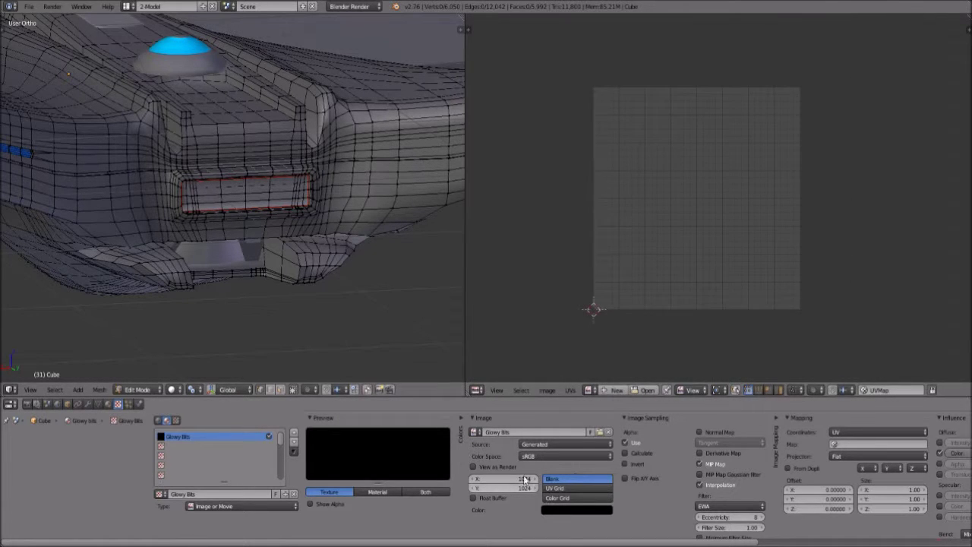
pyautogui.moveTo(385, 219); pyautogui.dragTo(431, 157, button='middle')
pyautogui.scroll(-4, 321, 255)
pyautogui.scroll(4, 300, 258)
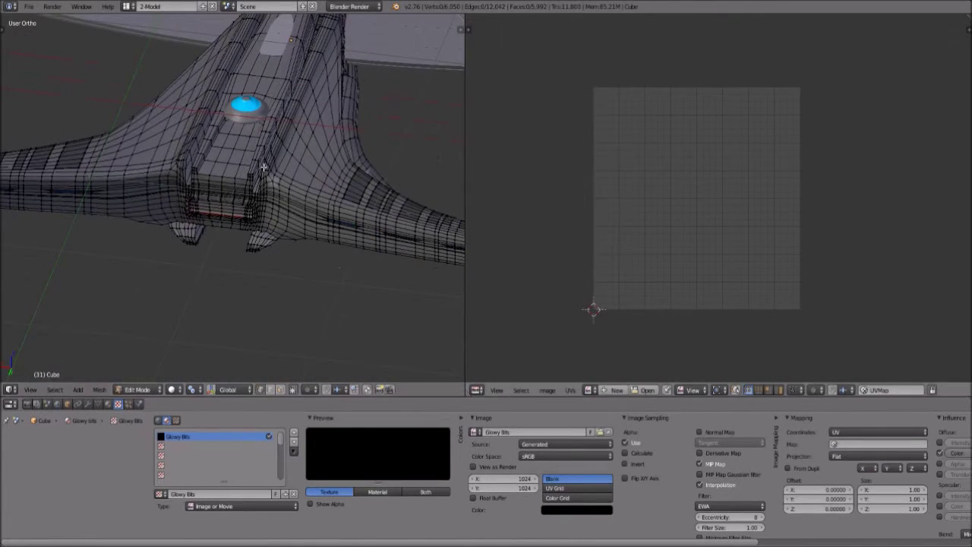
pyautogui.moveTo(277, 213); pyautogui.dragTo(210, 193, button='middle')
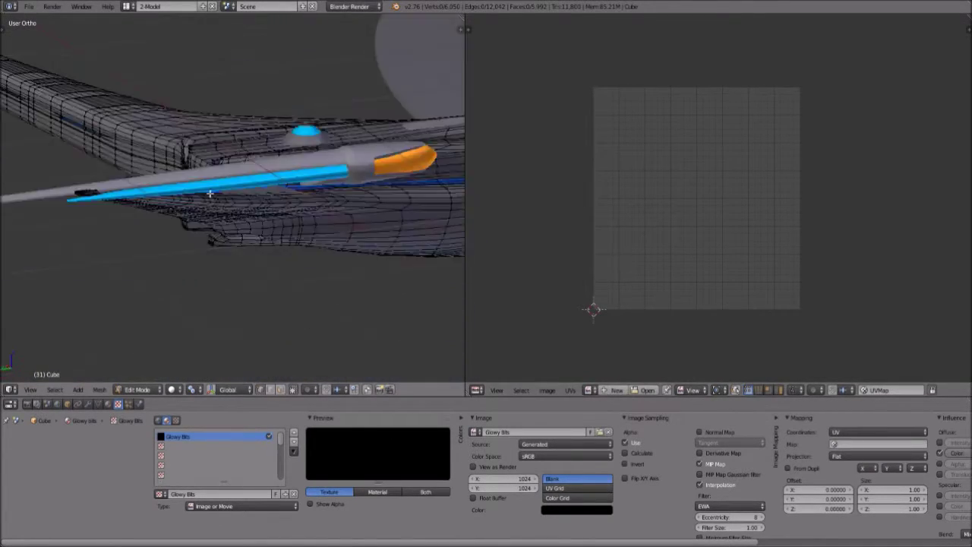
pyautogui.moveTo(295, 273); pyautogui.dragTo(358, 268, button='middle')
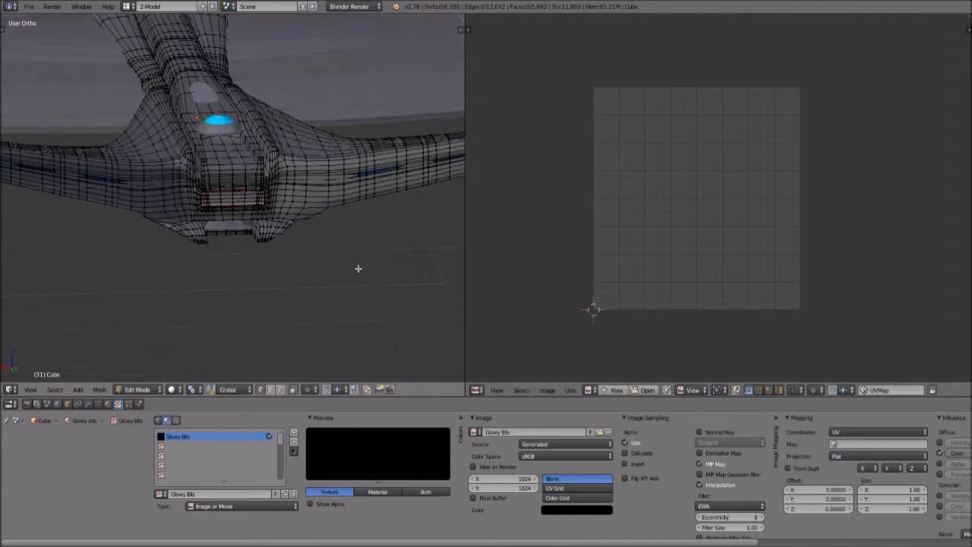
pyautogui.moveTo(305, 215); pyautogui.dragTo(314, 179, button='middle')
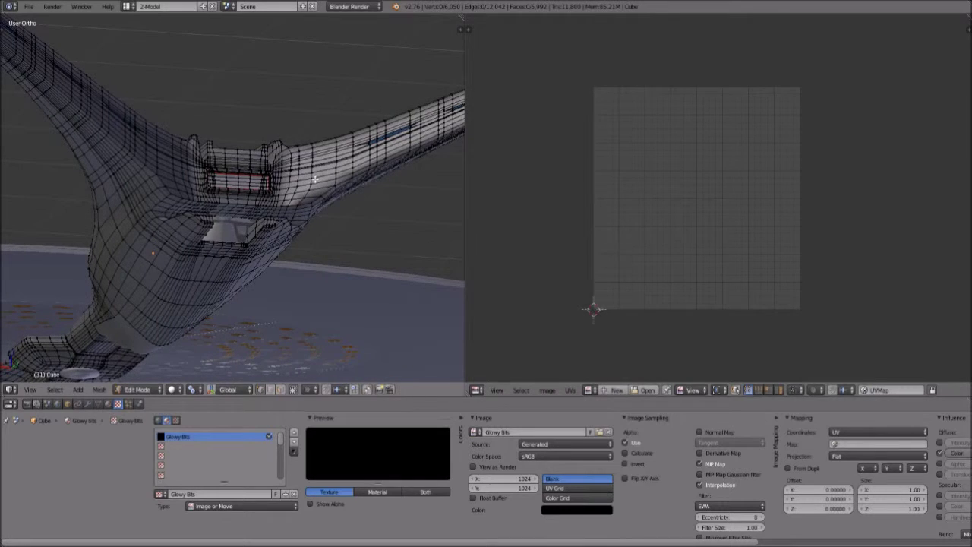
pyautogui.scroll(5, 323, 203)
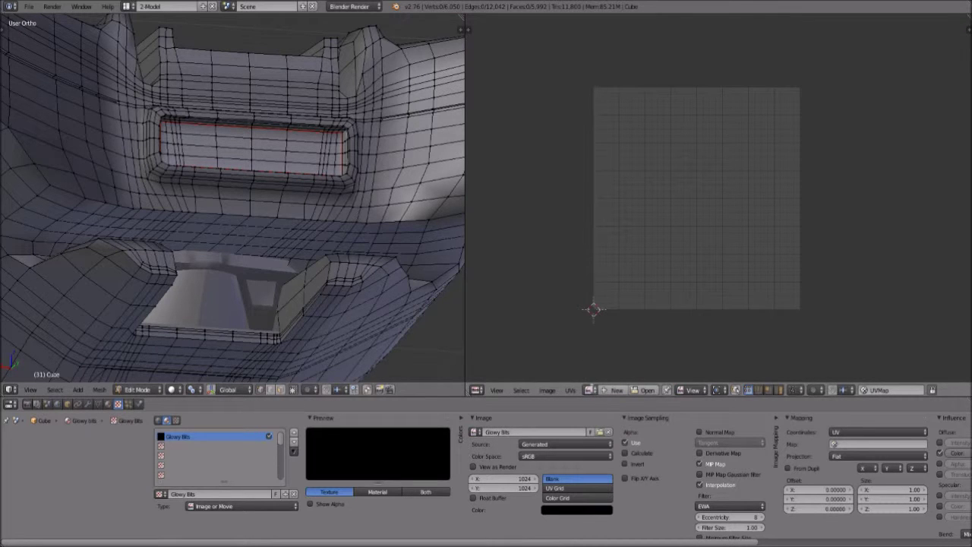
# - Display the Glowy Bits image in the UV editor and set its generated type to Color Grid
pyautogui.click(590, 390)
pyautogui.click(598, 428)
pyautogui.scroll(-1, 630, 250)
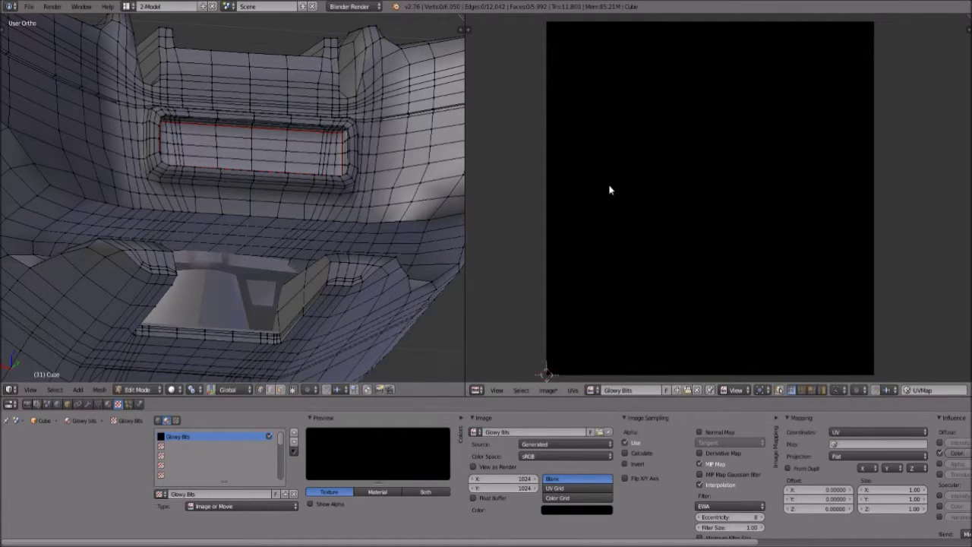
pyautogui.scroll(-2, 606, 211)
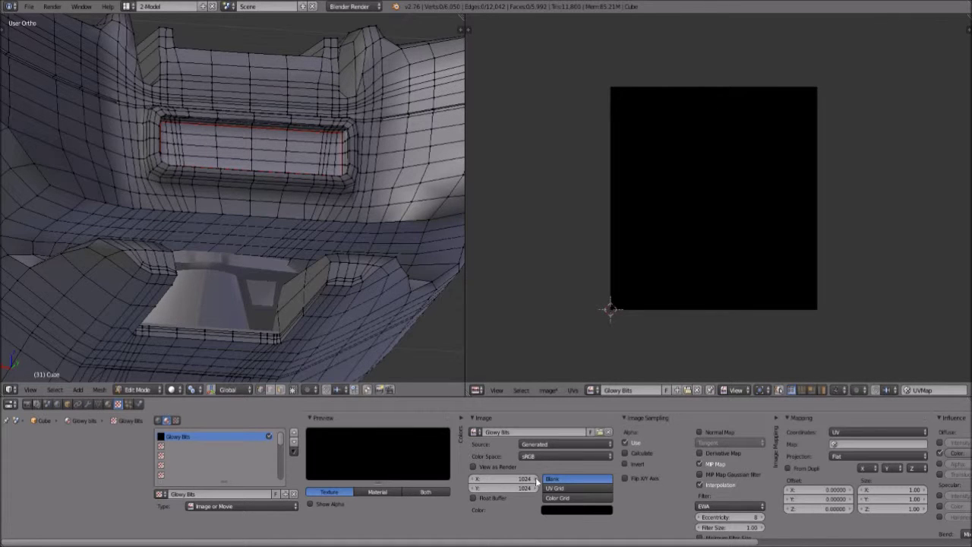
pyautogui.click(563, 488)
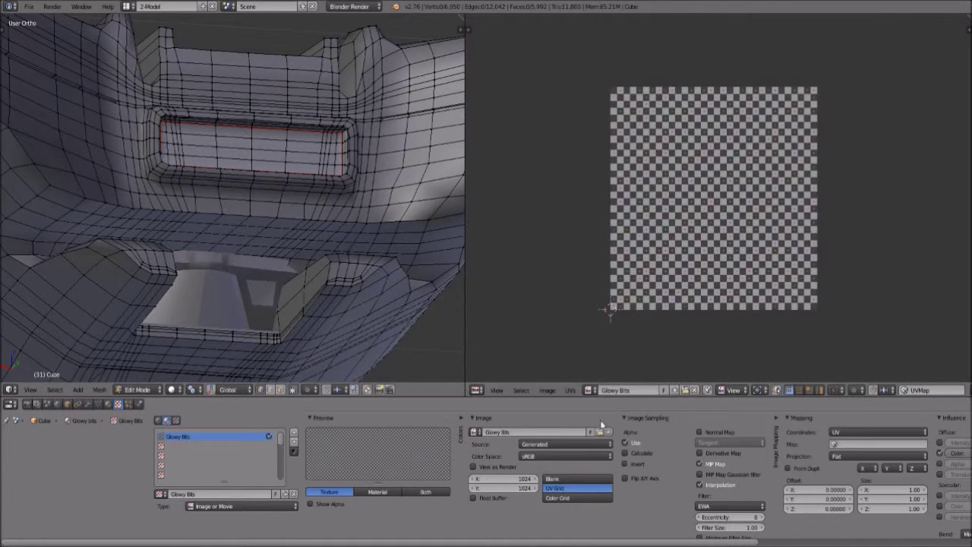
pyautogui.click(562, 498)
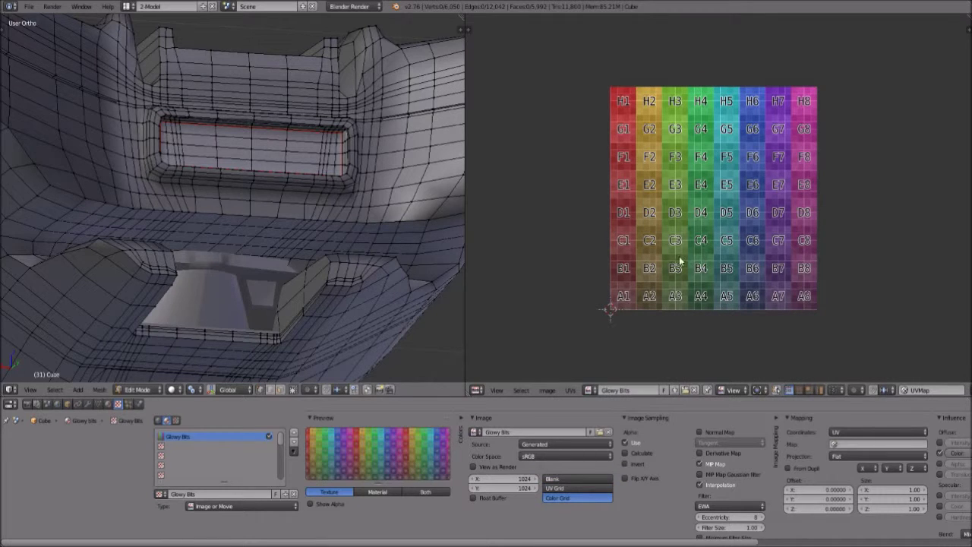
# - Select all linked faces of the seamed stern panel and set the Glowy Bits image's generated type to UV Grid
pyautogui.scroll(3, 233, 150)
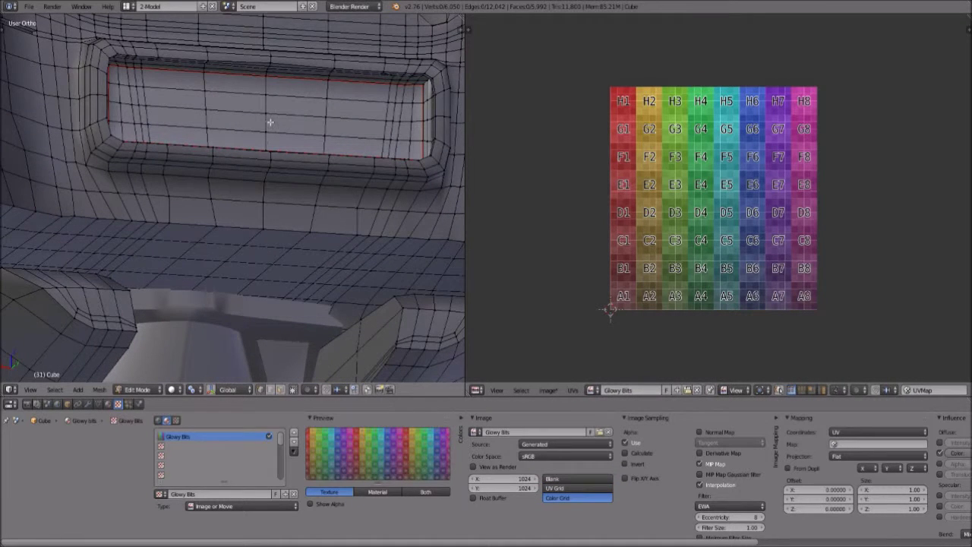
pyautogui.scroll(-1, 266, 123)
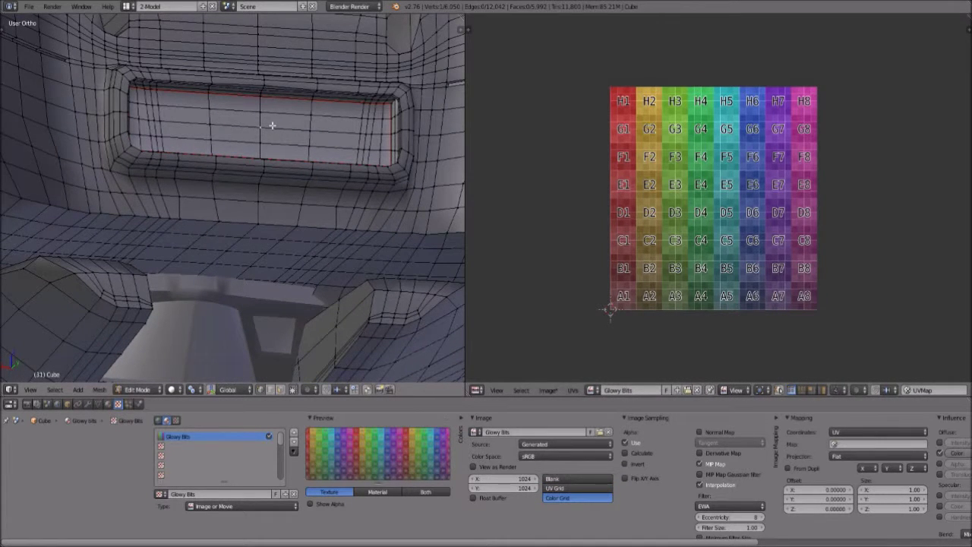
pyautogui.press('l')
pyautogui.scroll(3, 590, 200)
pyautogui.click(555, 489)
pyautogui.click(556, 496)
pyautogui.click(558, 489)
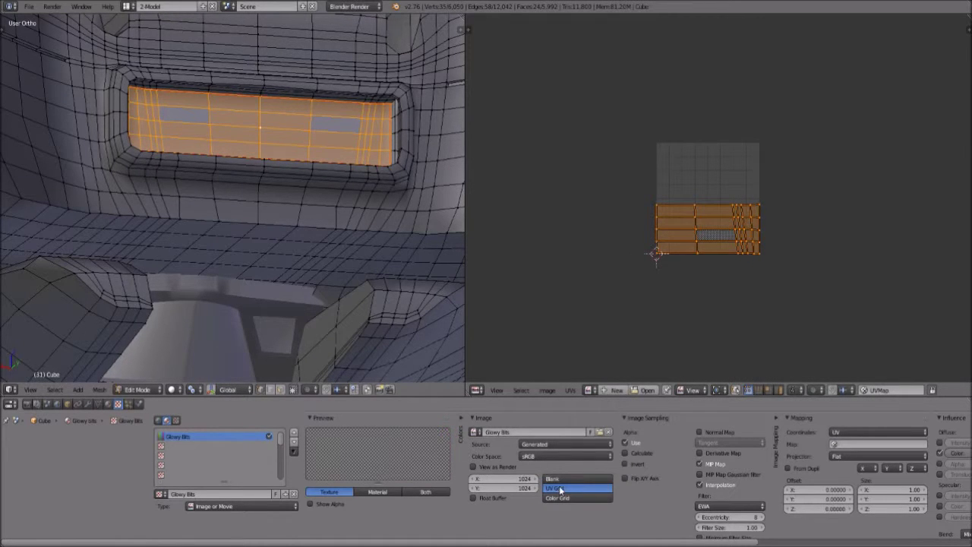
# - Assign the Glowy Bits image to the selected panel faces and display the model with Texture viewport shading
pyautogui.click(590, 389)
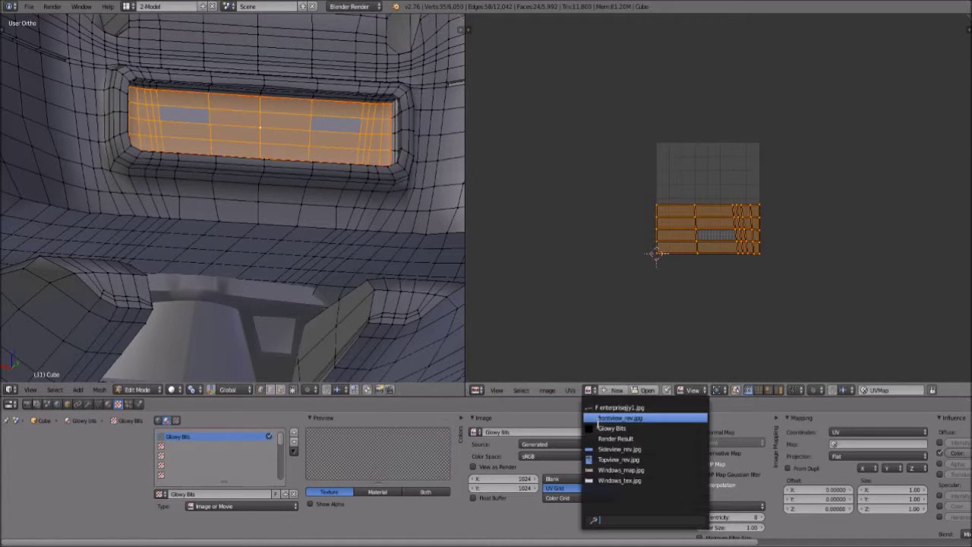
pyautogui.click(608, 427)
pyautogui.scroll(-4, 697, 168)
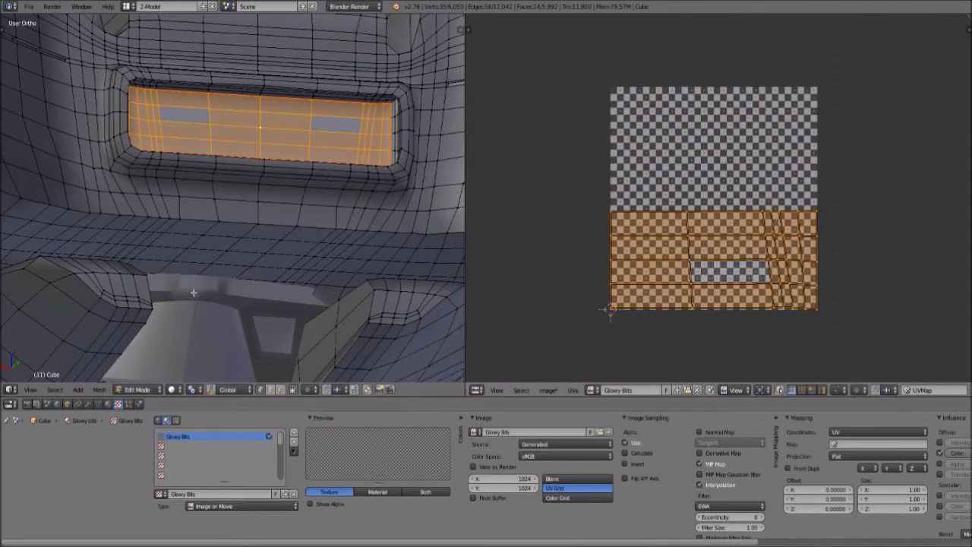
pyautogui.click(185, 388)
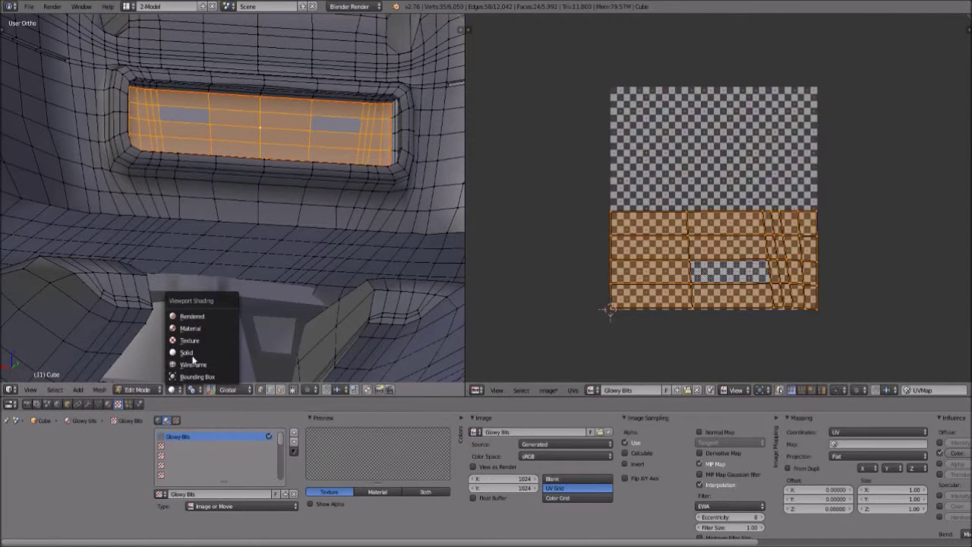
pyautogui.click(190, 340)
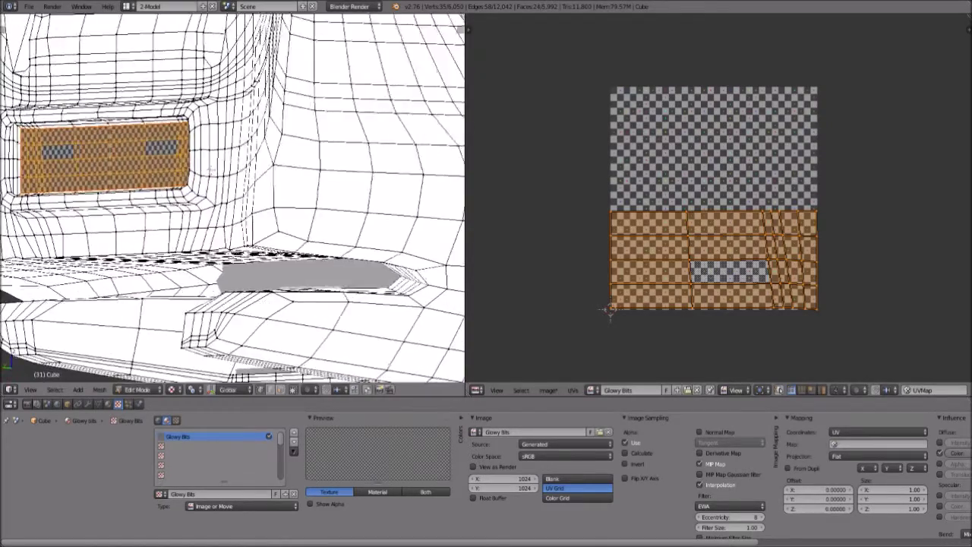
# - Set the Glowy Bits image's generated type to Color Grid and inspect its mapping on the stern panel
pyautogui.click(558, 497)
pyautogui.moveTo(228, 227); pyautogui.dragTo(210, 221, button='middle')
pyautogui.scroll(3, 205, 228)
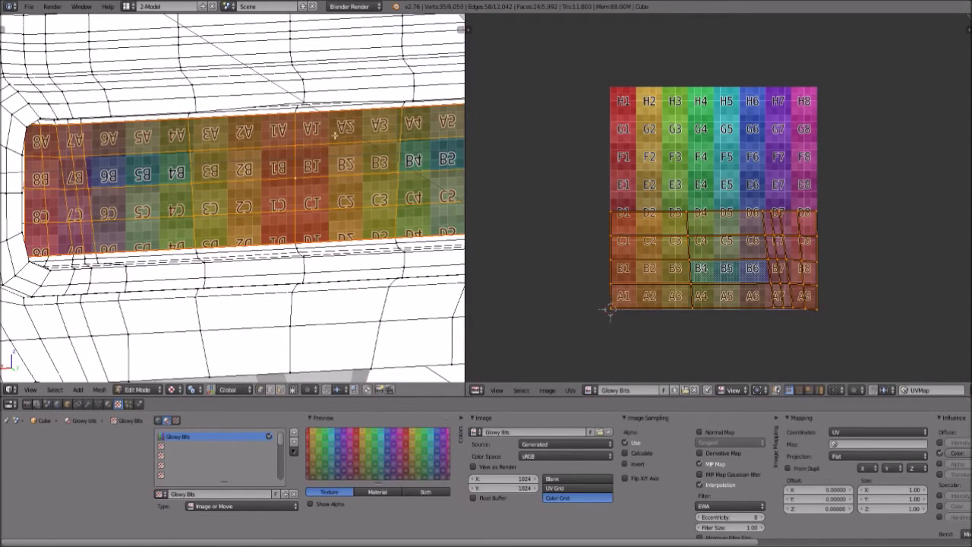
pyautogui.scroll(-6, 351, 130)
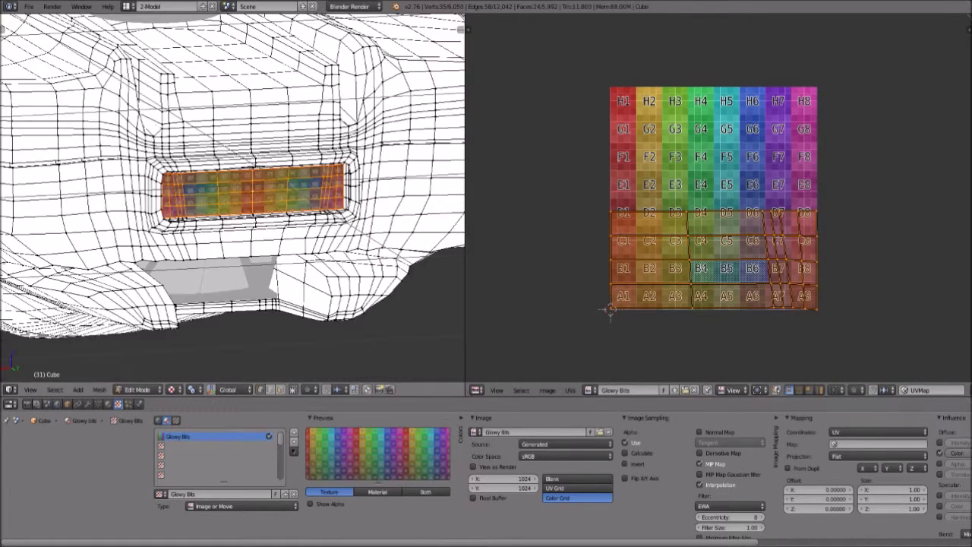
# - Set the generated type of the Glowy Bits image to Blank
pyautogui.moveTo(335, 133); pyautogui.dragTo(327, 152, button='middle')
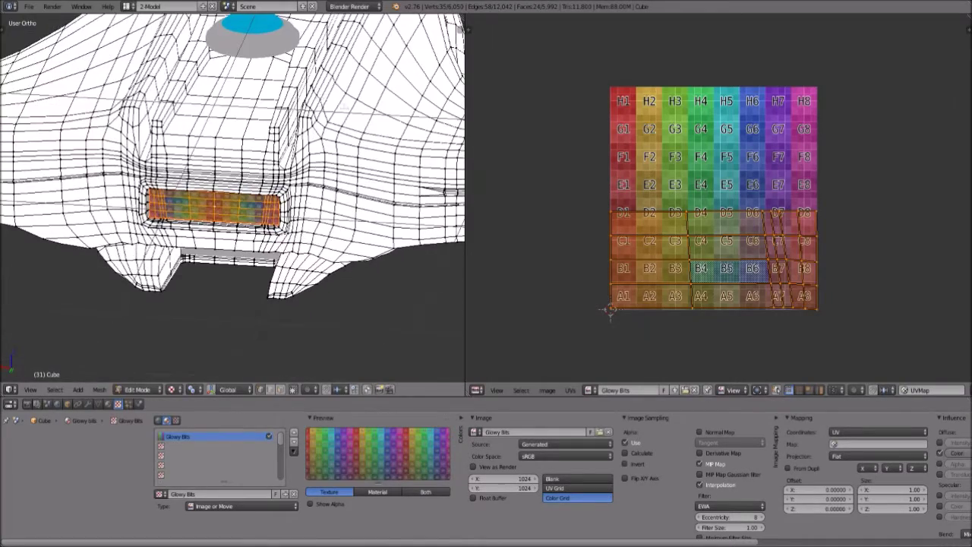
pyautogui.moveTo(186, 209); pyautogui.dragTo(222, 180, button='middle')
pyautogui.press('KP_Decimal')
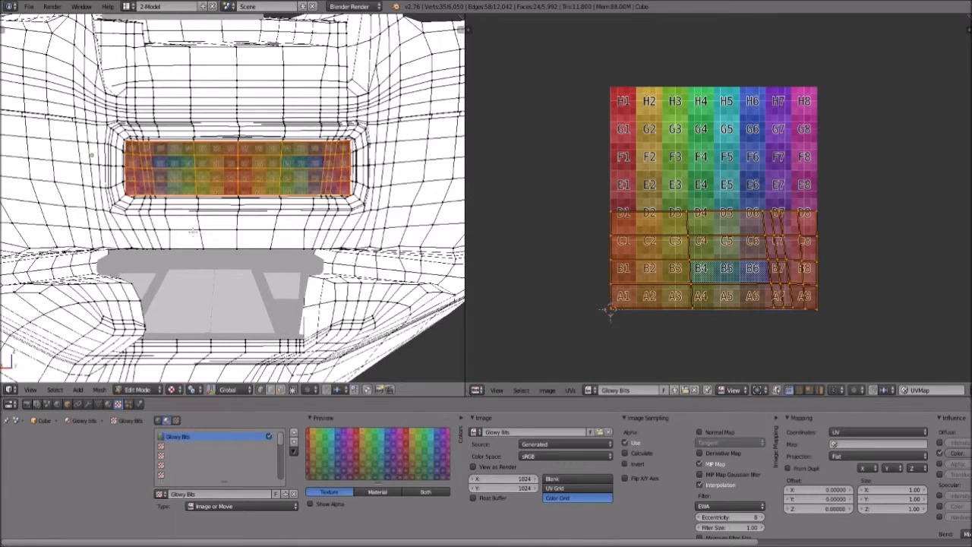
pyautogui.press('KP_1')
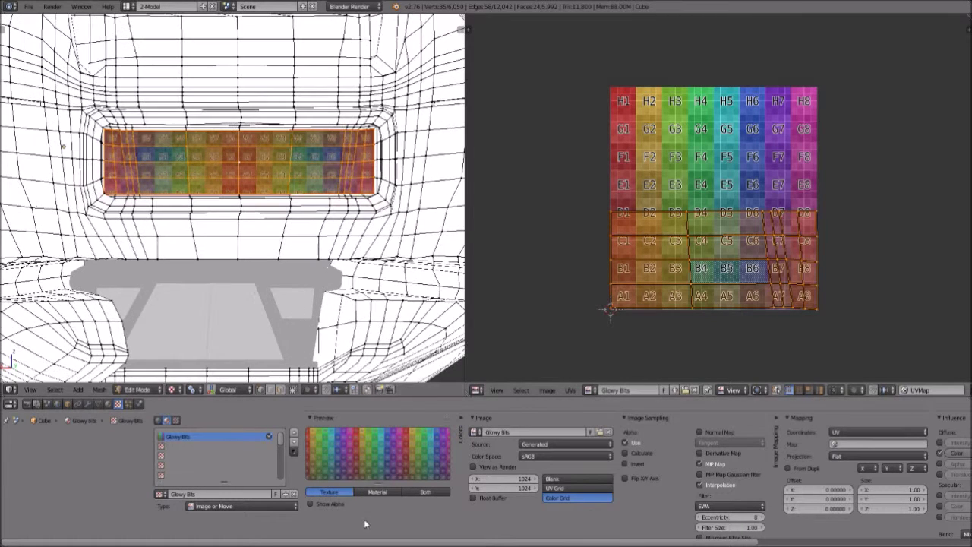
pyautogui.click(570, 480)
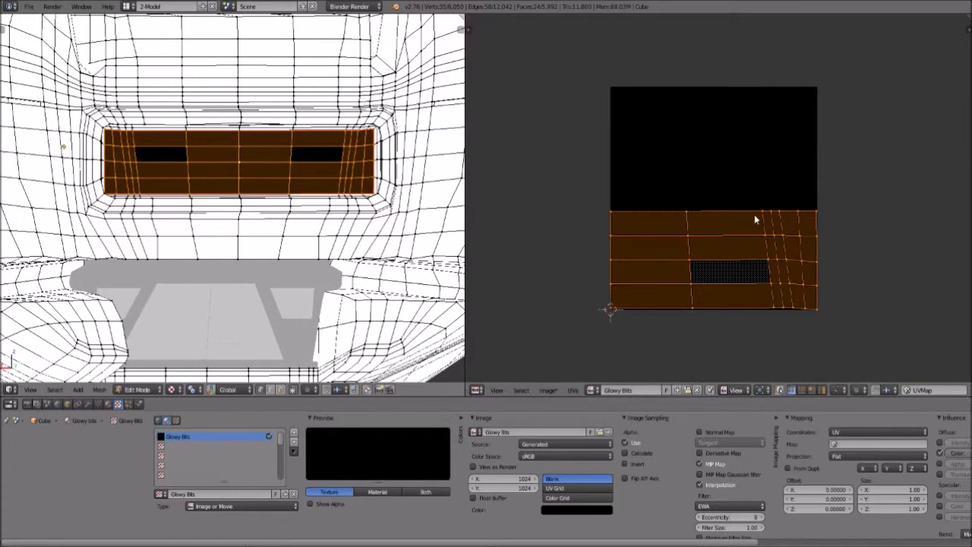
# - View the ship straight from the back and unwrap the stern panel with Project From View
pyautogui.click(30, 389)
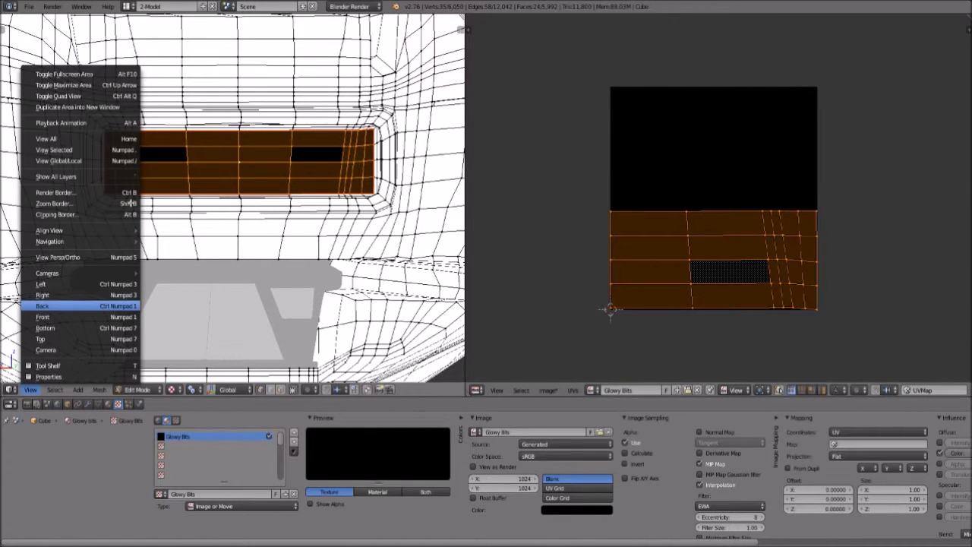
pyautogui.press('Escape')
pyautogui.press('u')
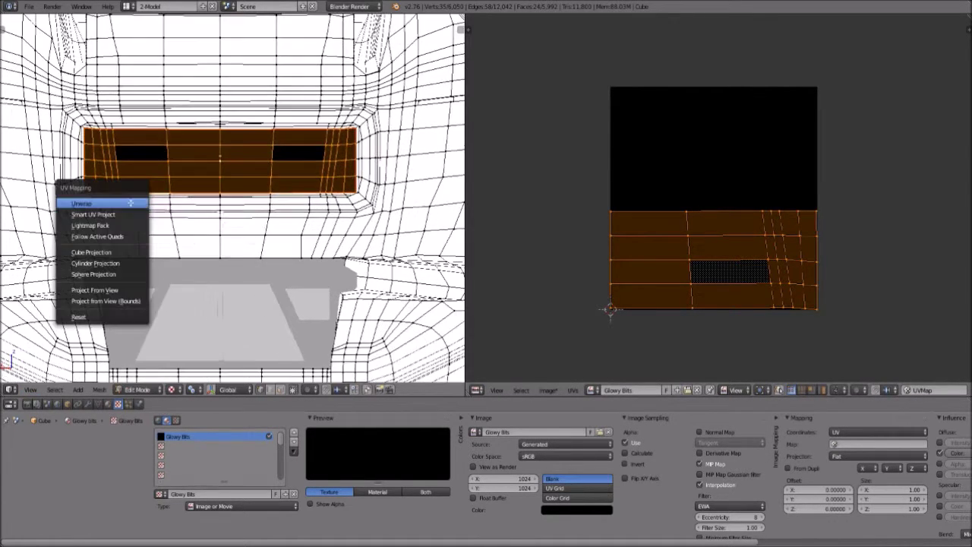
pyautogui.click(127, 290)
pyautogui.scroll(3, 706, 189)
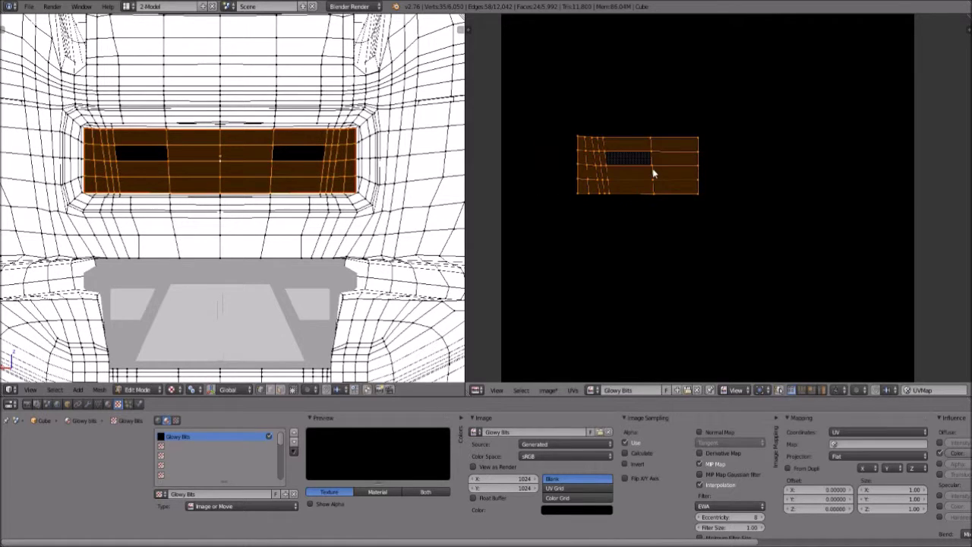
pyautogui.scroll(-1, 654, 185)
pyautogui.scroll(-1, 522, 198)
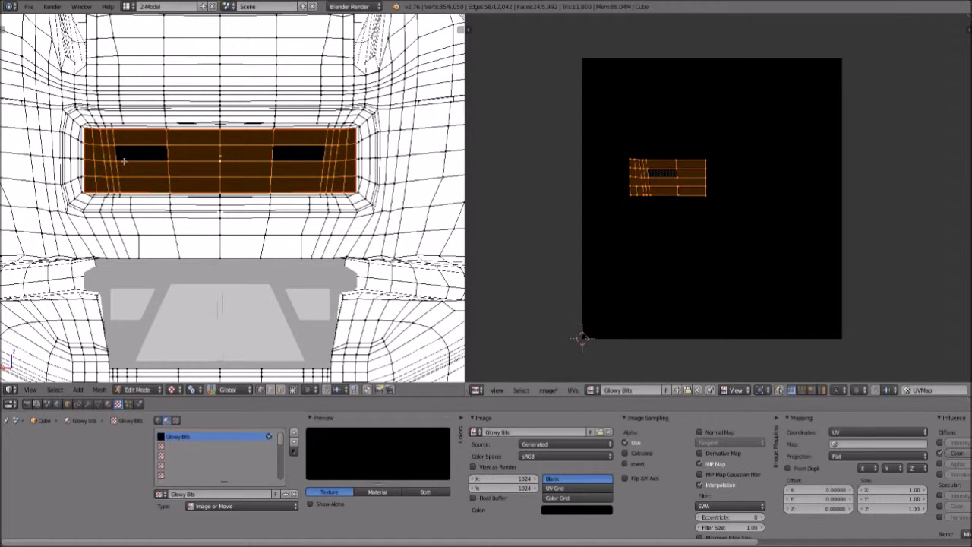
# - Examine the stern panel on the hull and its projected UV island, finishing in the straight back view
pyautogui.scroll(-5, 232, 197)
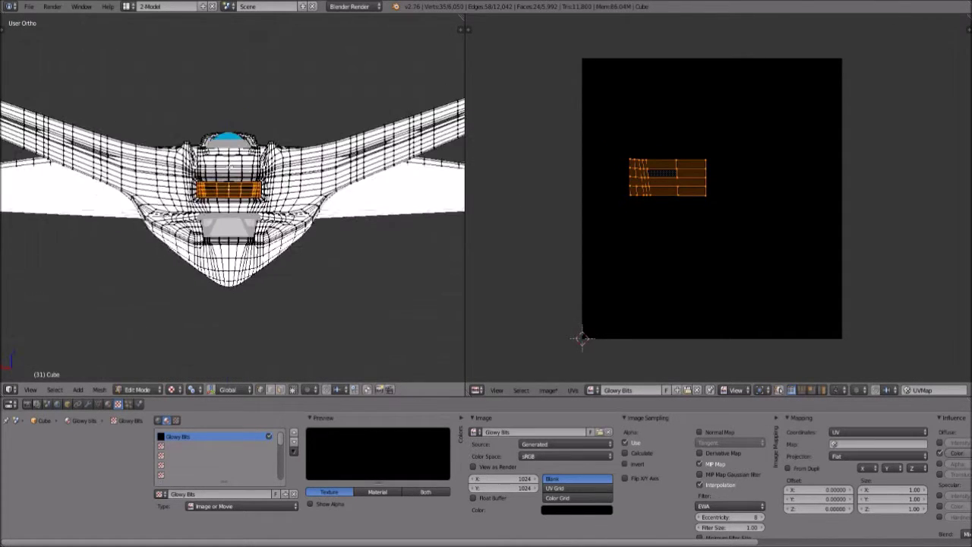
pyautogui.moveTo(288, 57); pyautogui.dragTo(186, 159, button='middle')
pyautogui.press('KP_Decimal')
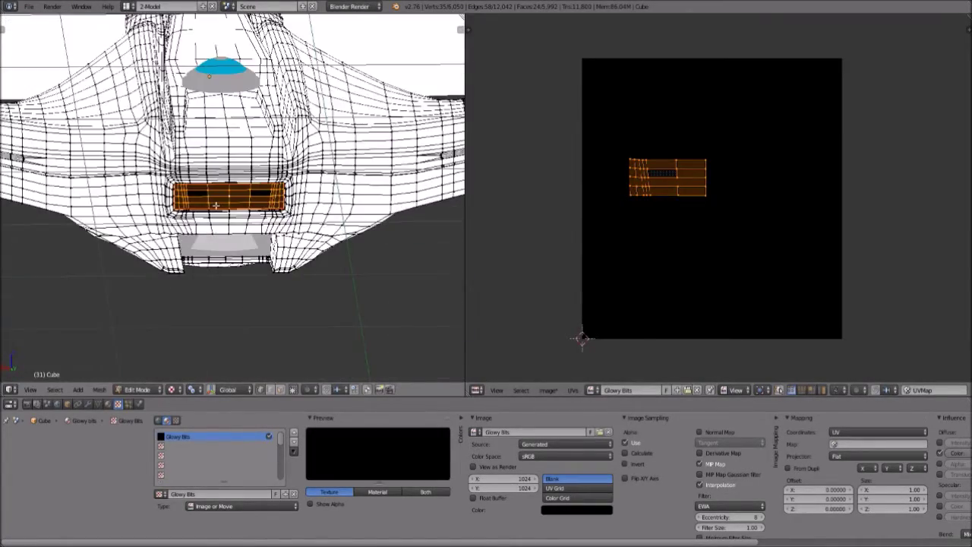
pyautogui.scroll(1, 696, 178)
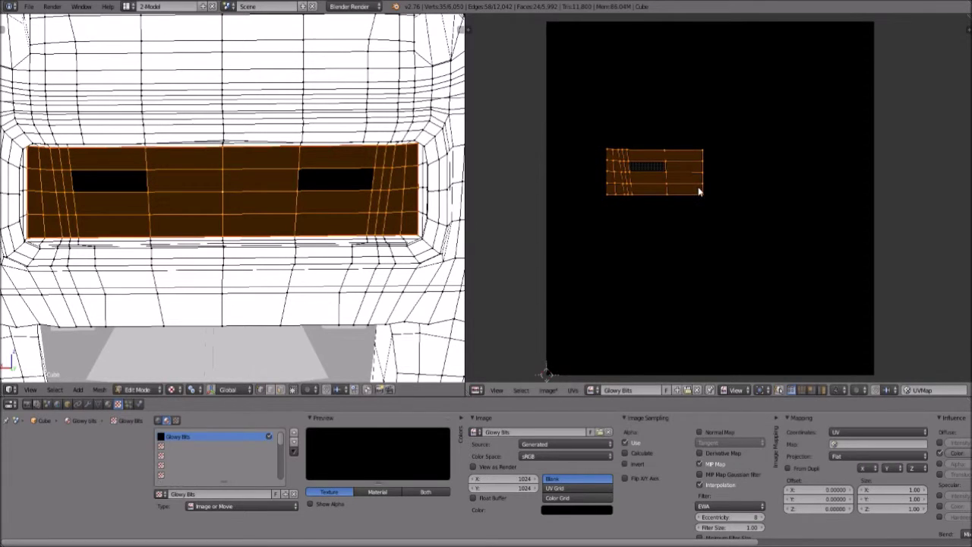
pyautogui.scroll(-1, 697, 187)
pyautogui.scroll(2, 711, 199)
pyautogui.scroll(-3, 707, 200)
pyautogui.scroll(4, 707, 199)
pyautogui.scroll(-1, 707, 200)
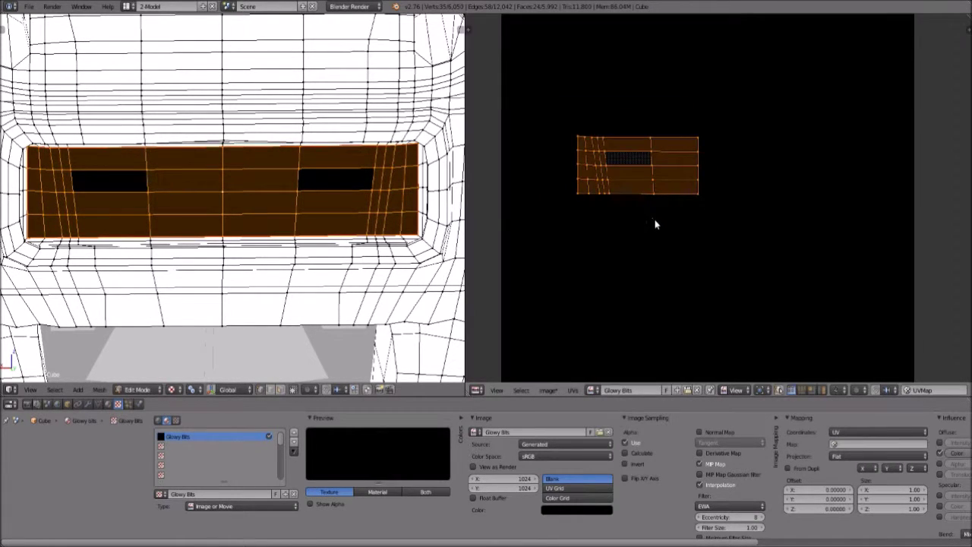
pyautogui.scroll(-2, 656, 219)
pyautogui.click(31, 389)
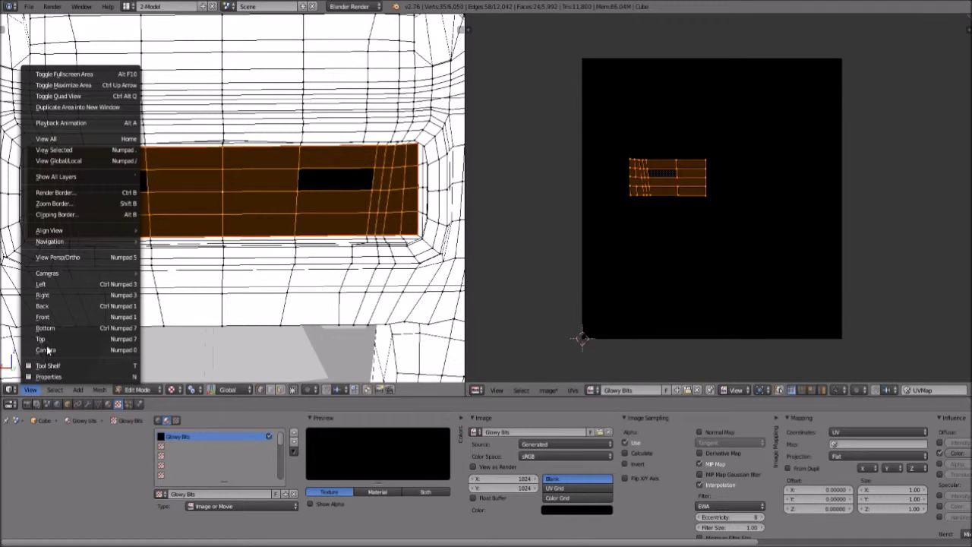
pyautogui.click(58, 305)
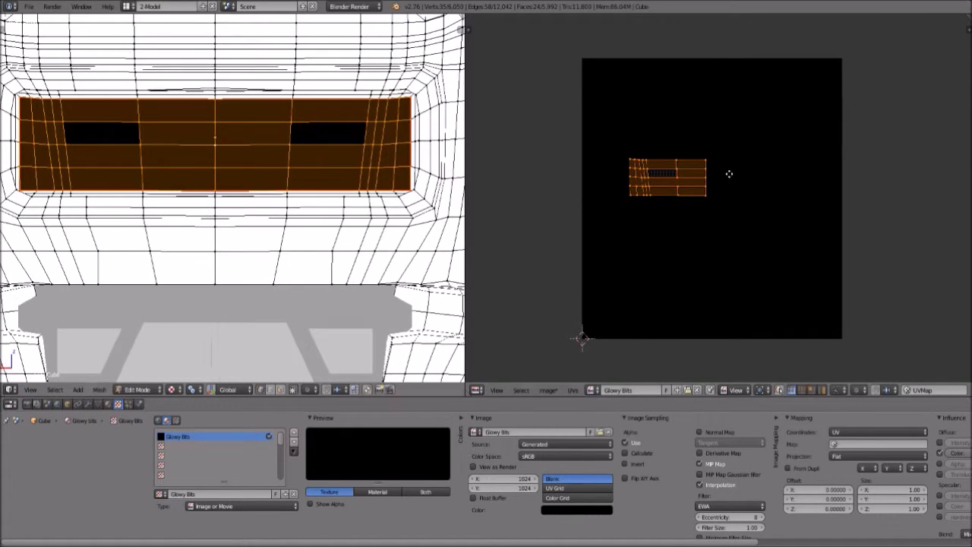
# - Move the stern panel's UV island into the upper-left corner of the Glowy Bits image
pyautogui.scroll(3, 740, 205)
pyautogui.scroll(1, 734, 210)
pyautogui.moveTo(701, 152); pyautogui.dragTo(794, 245, button='middle')
pyautogui.scroll(-2, 790, 243)
pyautogui.press('g')
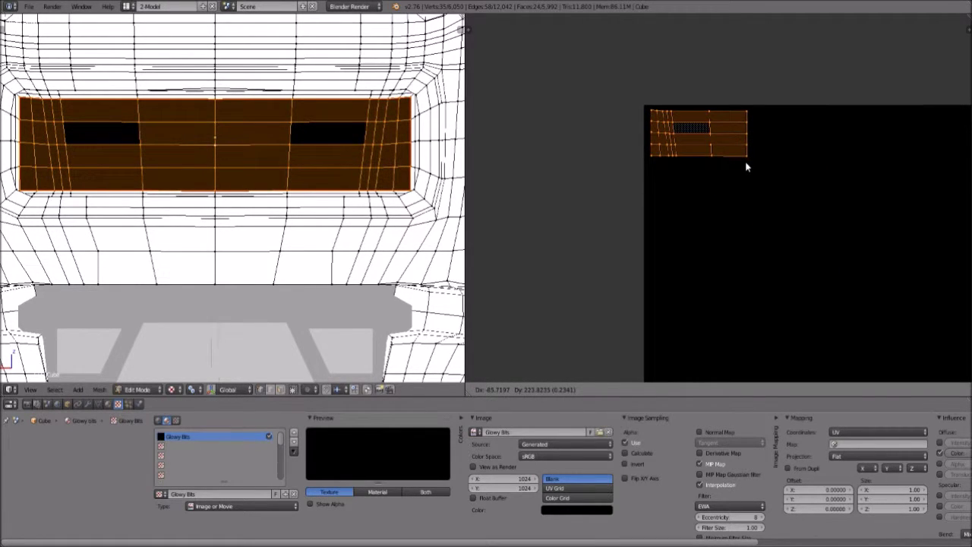
pyautogui.click(748, 169)
pyautogui.scroll(-1, 771, 221)
pyautogui.scroll(-2, 786, 252)
pyautogui.scroll(-1, 759, 242)
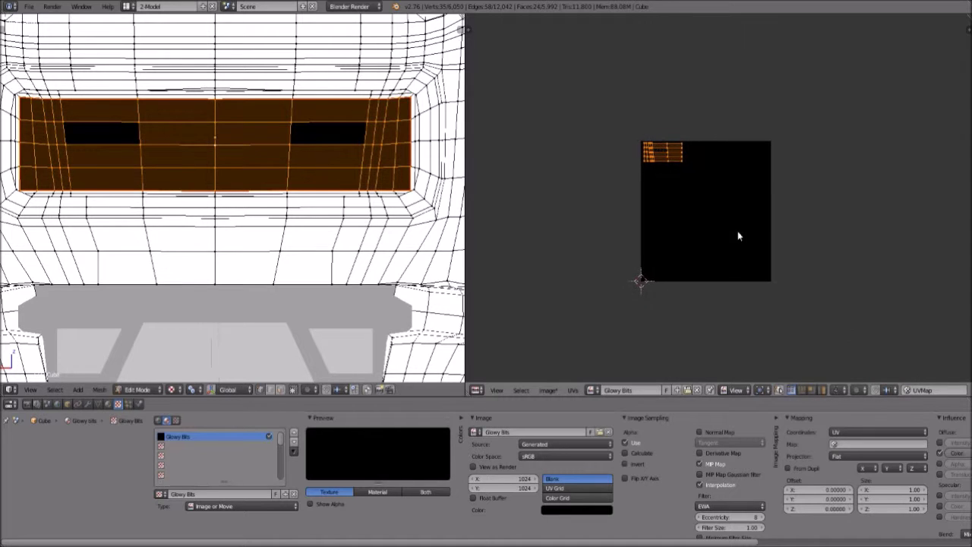
# - Examine the hull, pylons and nacelles from the side for the remaining glowing parts
pyautogui.scroll(1, 707, 228)
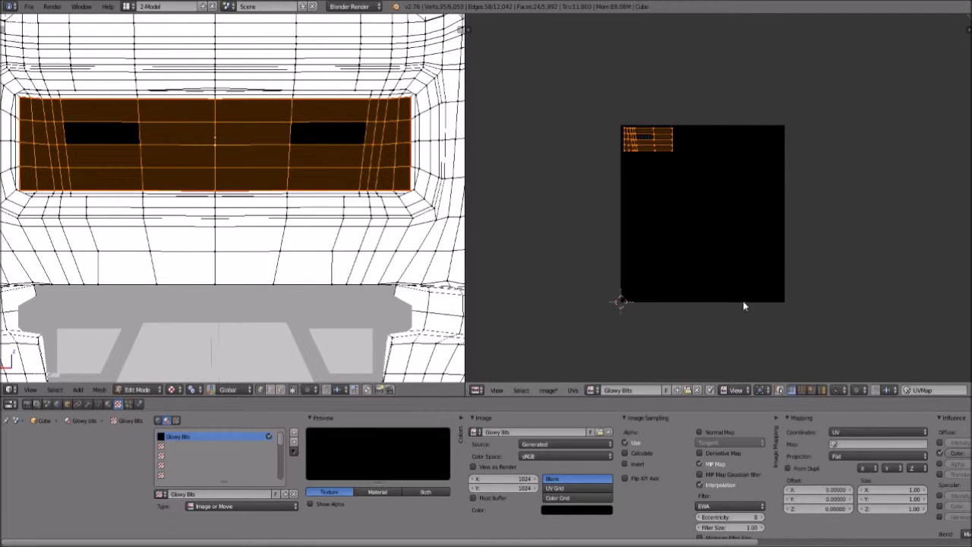
pyautogui.scroll(1, 741, 306)
pyautogui.scroll(-10, 161, 269)
pyautogui.moveTo(161, 270); pyautogui.dragTo(301, 269, button='middle')
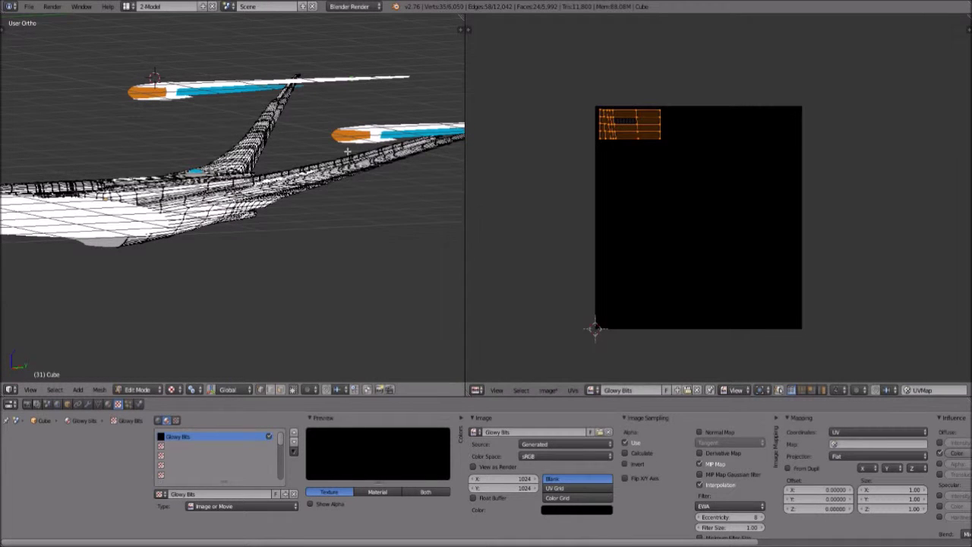
pyautogui.moveTo(422, 163); pyautogui.dragTo(316, 151, button='middle')
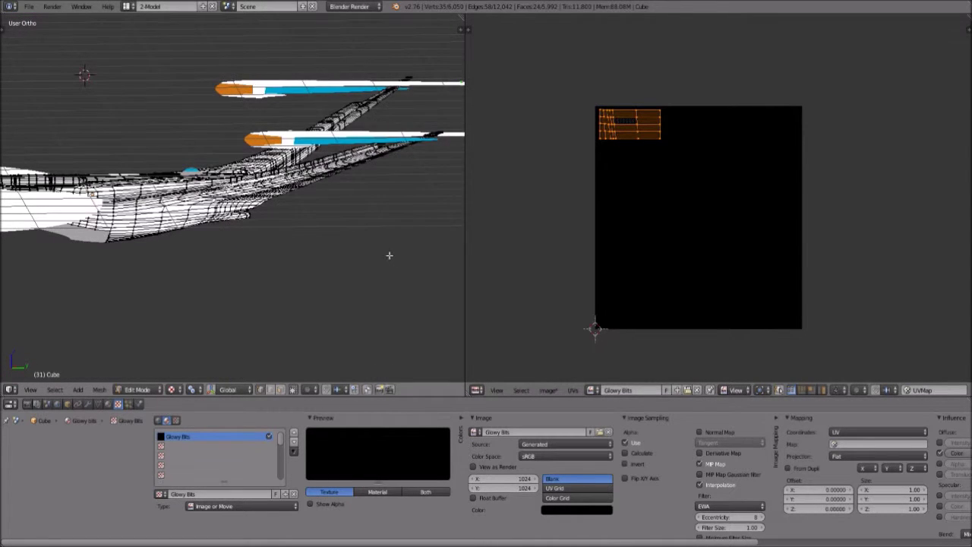
pyautogui.moveTo(393, 259); pyautogui.dragTo(344, 247, button='middle')
# - Select the uppermost row of vertices in the stern panel's UV island and flatten it by scaling to 0 along Y
pyautogui.scroll(3, 661, 163)
pyautogui.scroll(2, 635, 112)
pyautogui.moveTo(614, 197); pyautogui.dragTo(683, 226, button='middle')
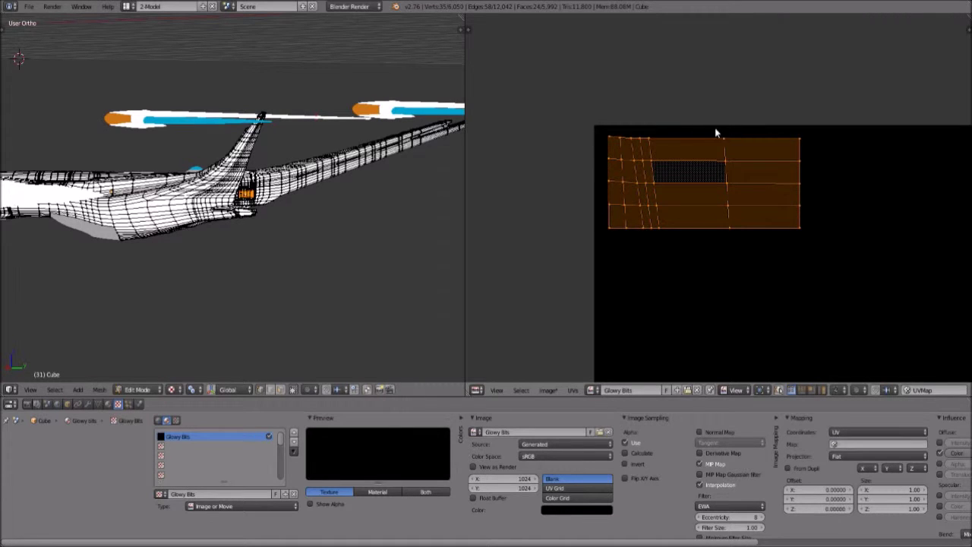
pyautogui.scroll(1, 585, 126)
pyautogui.rightClick(589, 126)
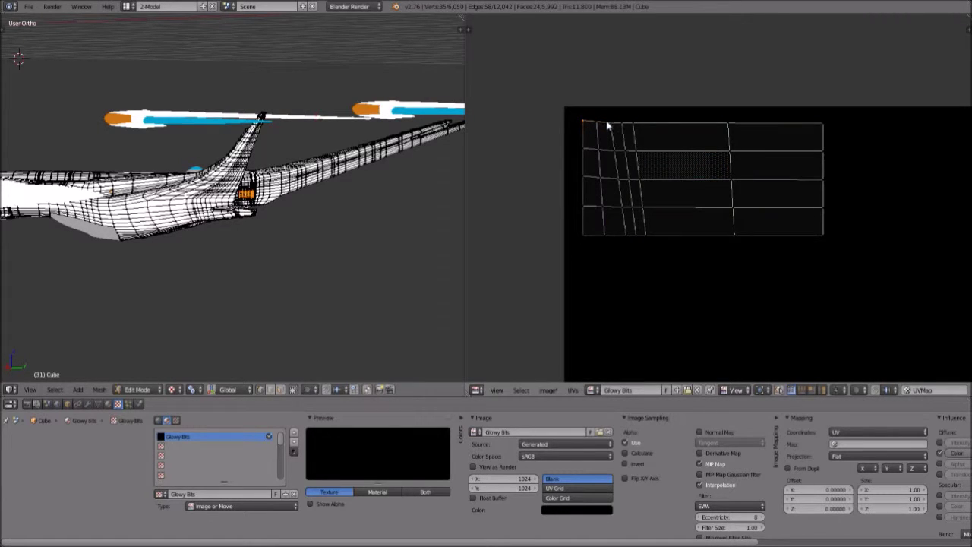
pyautogui.keyDown('ctrl'); pyautogui.rightClick(631, 124); pyautogui.keyUp('ctrl')
pyautogui.keyDown('ctrl'); pyautogui.rightClick(738, 124); pyautogui.keyUp('ctrl')
pyautogui.keyDown('ctrl'); pyautogui.rightClick(818, 125); pyautogui.keyUp('ctrl')
pyautogui.press('s')
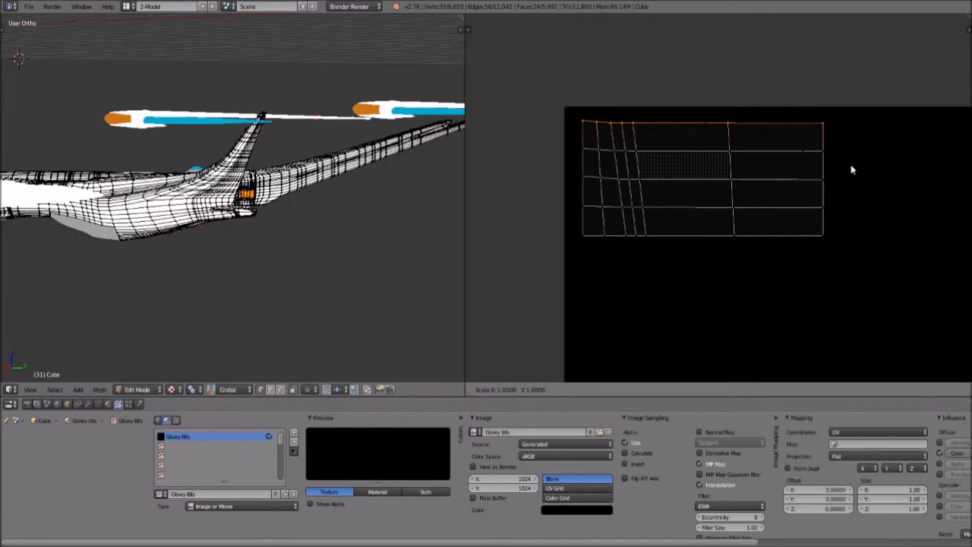
pyautogui.write('y')
pyautogui.write('0')
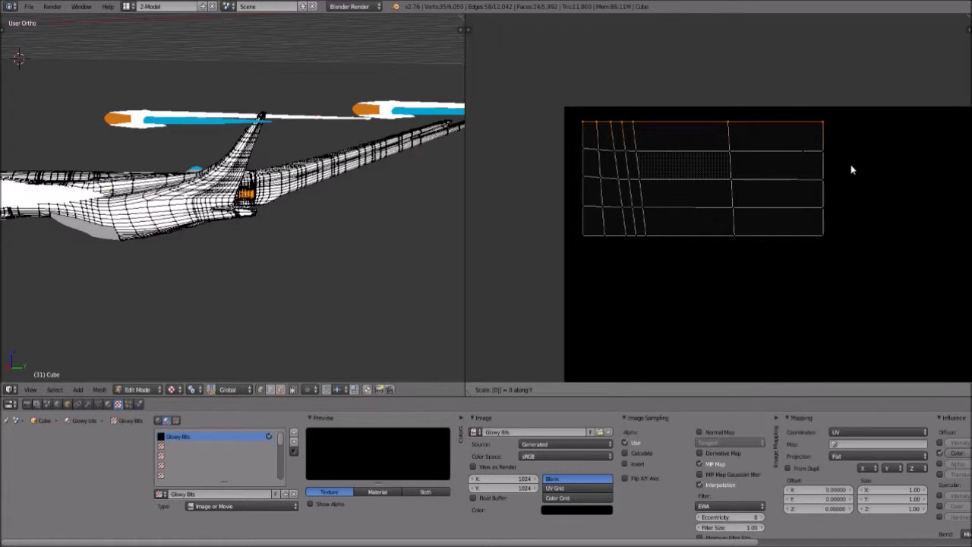
pyautogui.press('Return')
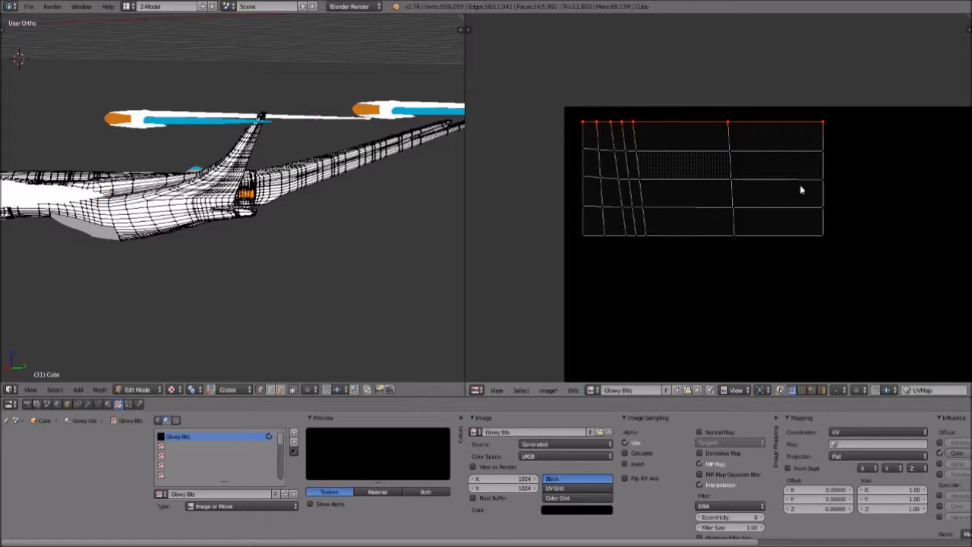
# - Select the lowest row of vertices in the stern panel's UV island, flatten it along Y and pin it
pyautogui.keyDown('shift'); pyautogui.rightClick(602, 237); pyautogui.keyUp('shift')
pyautogui.keyDown('shift'); pyautogui.rightClick(625, 239); pyautogui.keyUp('shift')
pyautogui.press('s')
pyautogui.press('y')
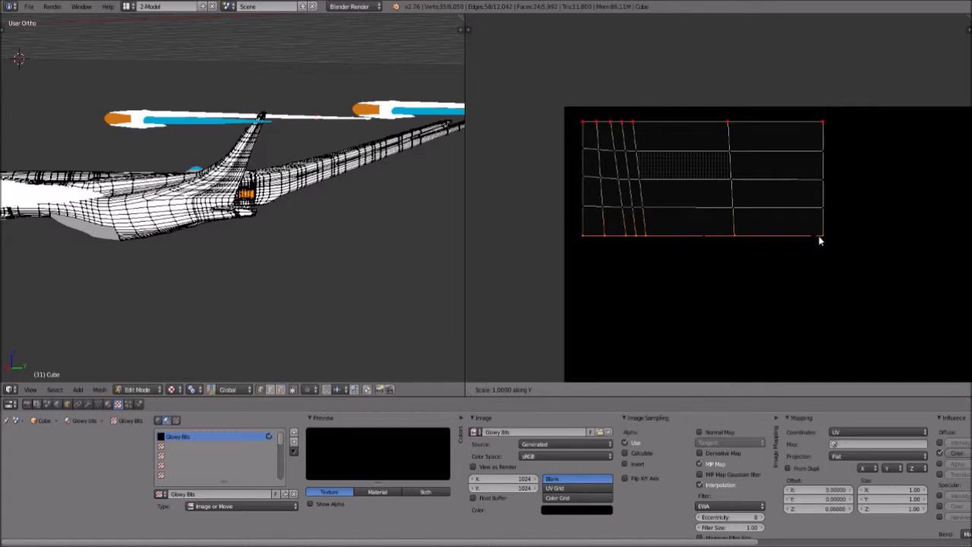
pyautogui.press('Escape')
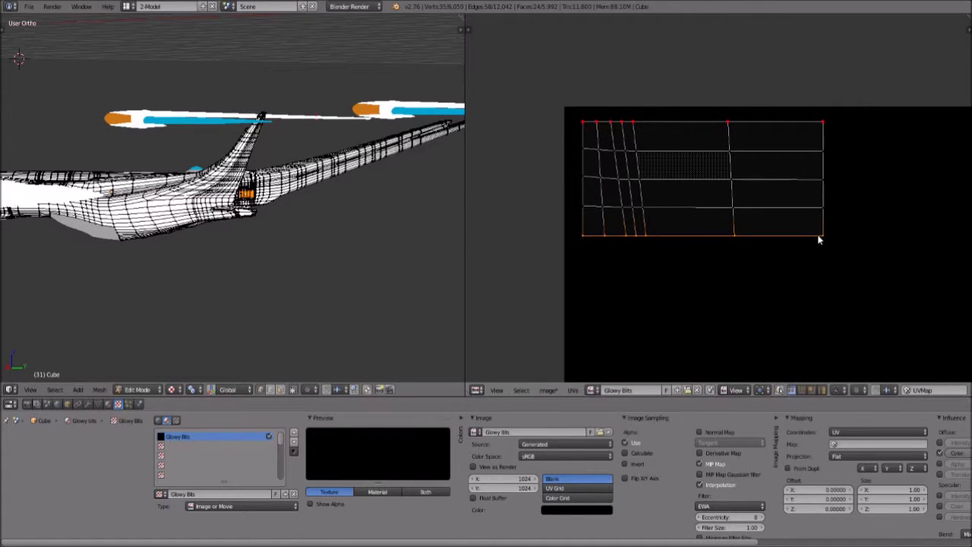
pyautogui.scroll(-2, 818, 239)
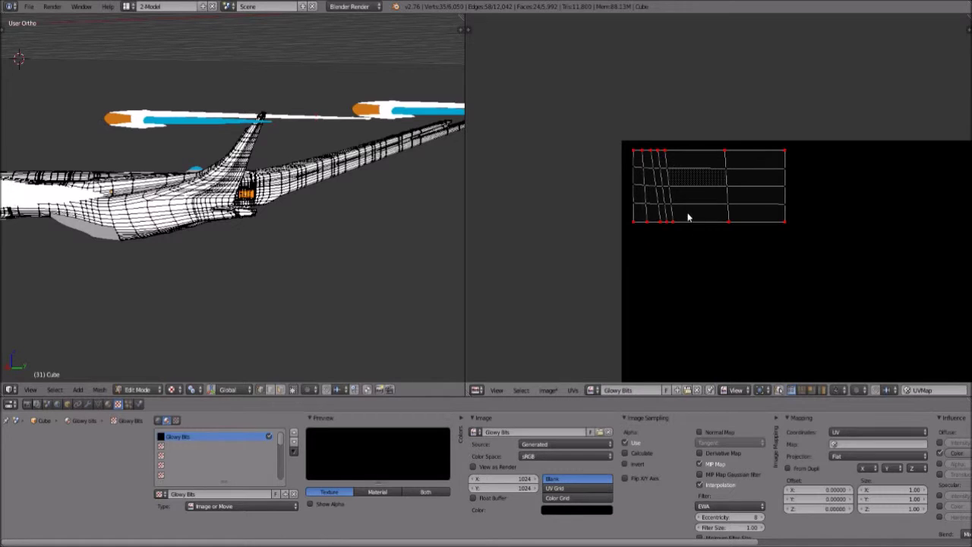
pyautogui.scroll(1, 688, 217)
pyautogui.scroll(1, 686, 216)
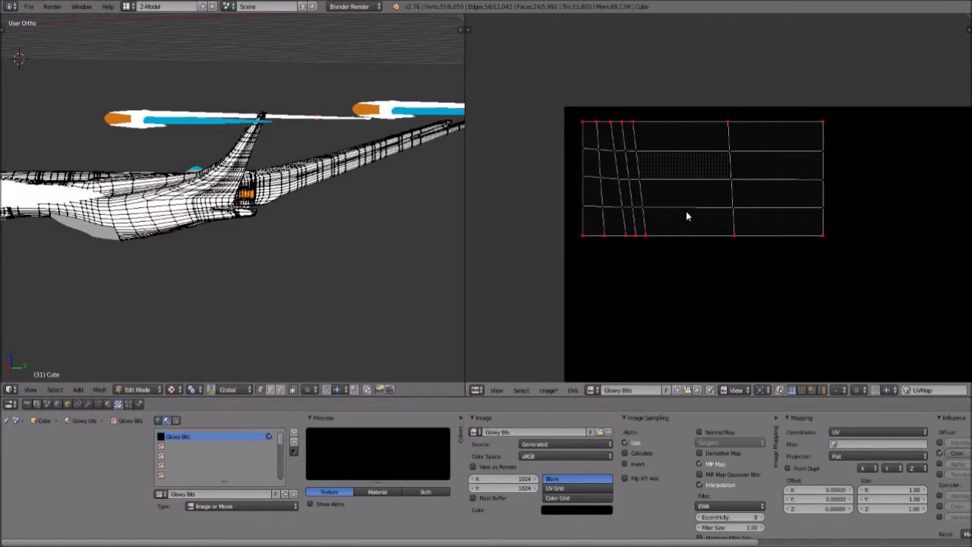
# - Unwrap the stern panel's faces with the standard Unwrap from the straight back view
pyautogui.moveTo(284, 213); pyautogui.dragTo(243, 243, button='middle')
pyautogui.scroll(4, 240, 249)
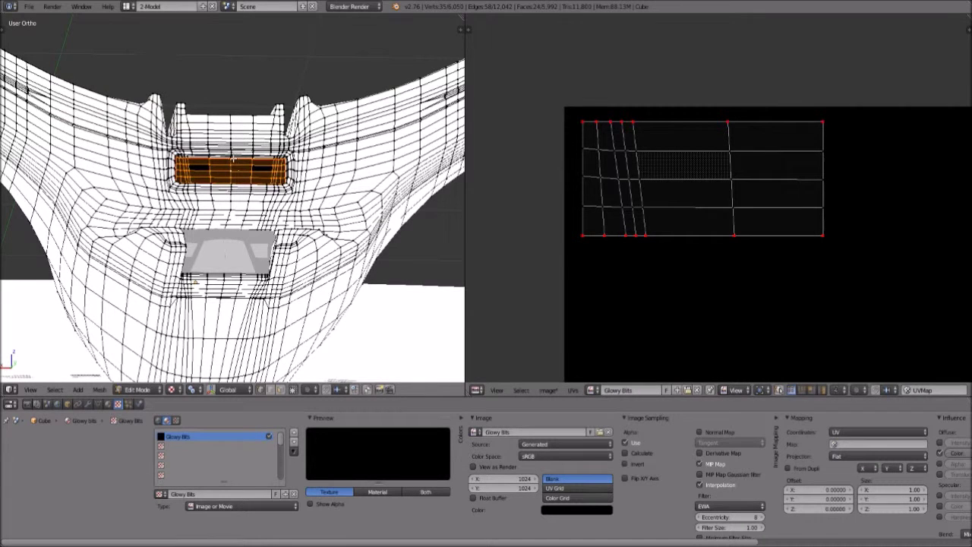
pyautogui.scroll(2, 237, 158)
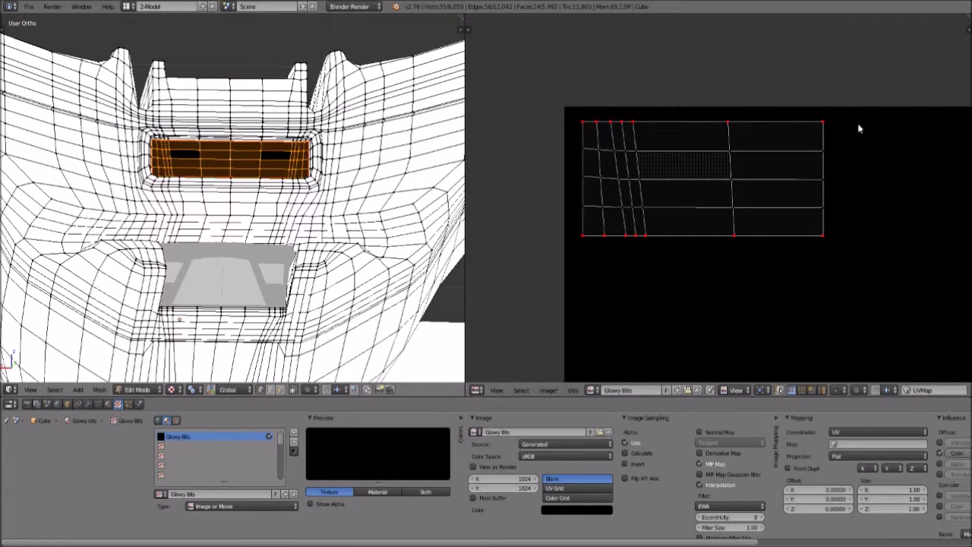
pyautogui.press('KP_1')
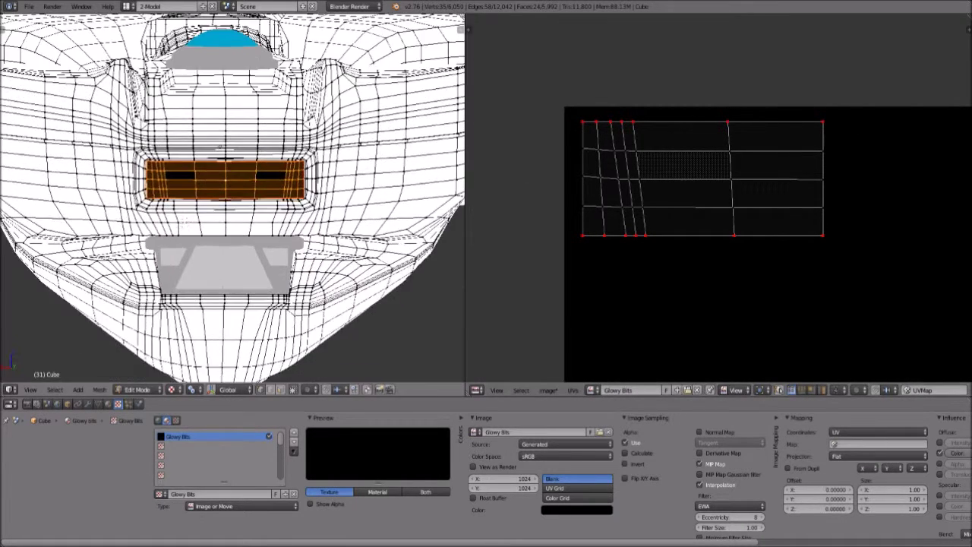
pyautogui.scroll(1, 204, 232)
pyautogui.press('u')
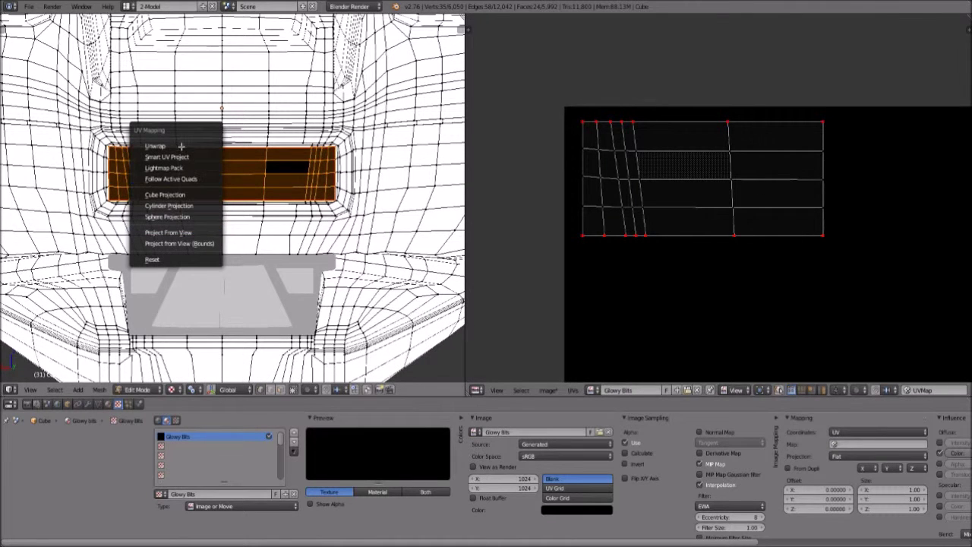
pyautogui.click(182, 146)
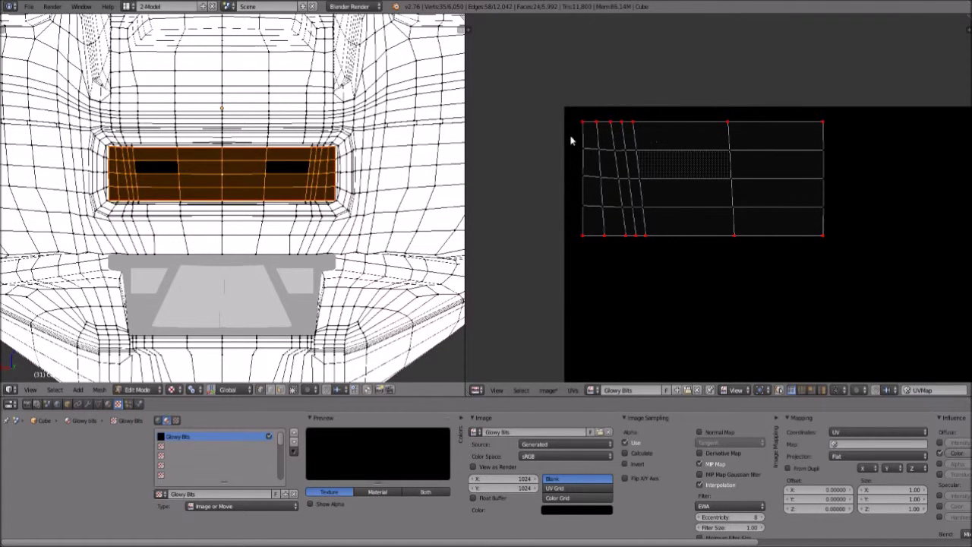
# - Select the leftmost column of vertices in the stern panel's UV island and flatten it by scaling to 0 along X
pyautogui.moveTo(577, 131); pyautogui.dragTo(586, 229)
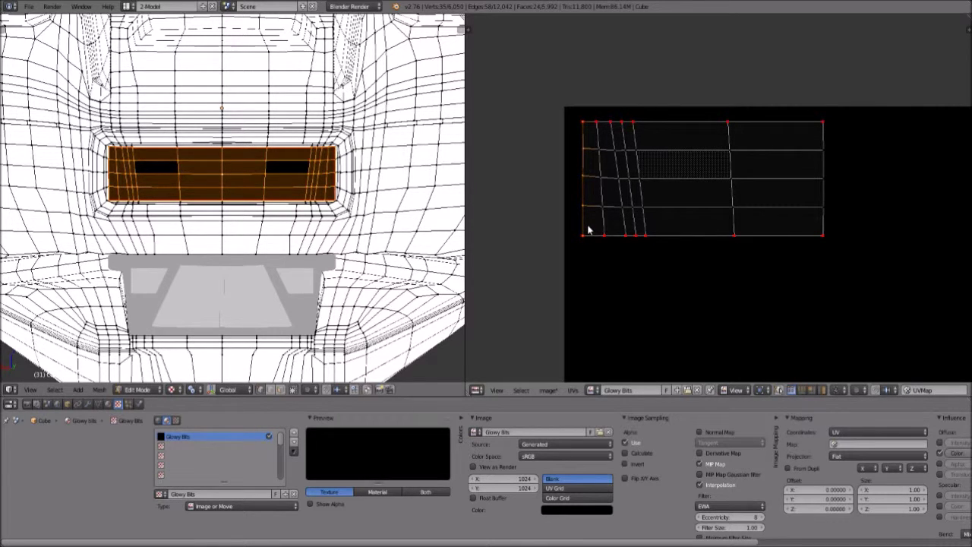
pyautogui.press('s')
pyautogui.write('x')
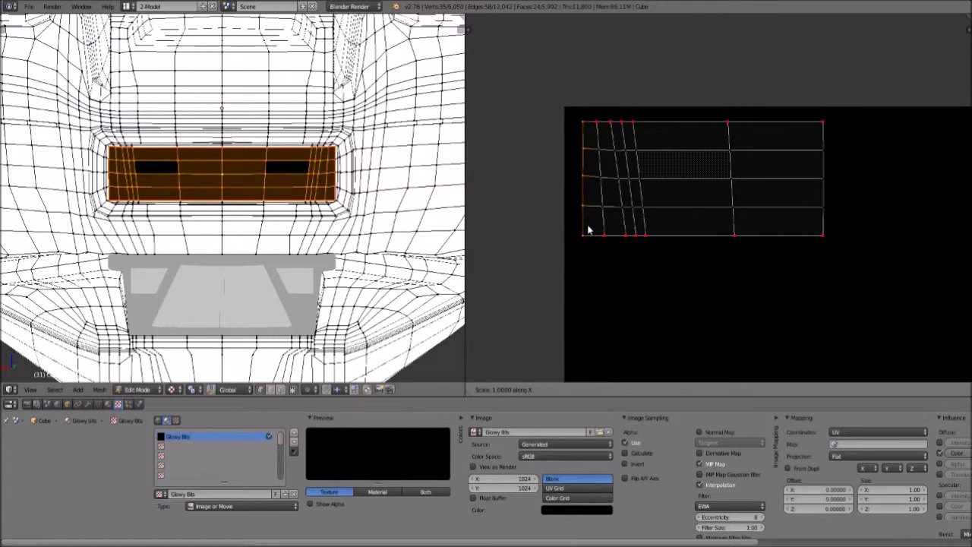
pyautogui.write('0')
pyautogui.press('Return')
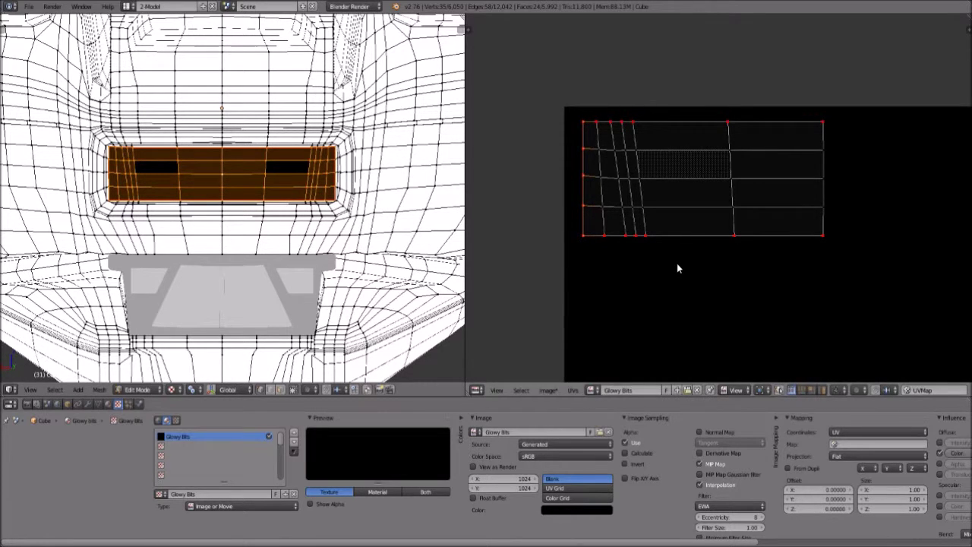
# - Clear the selection, select the linked stern panel faces and run Unwrap on them again
pyautogui.press('a')
pyautogui.press('a')
pyautogui.press('a')
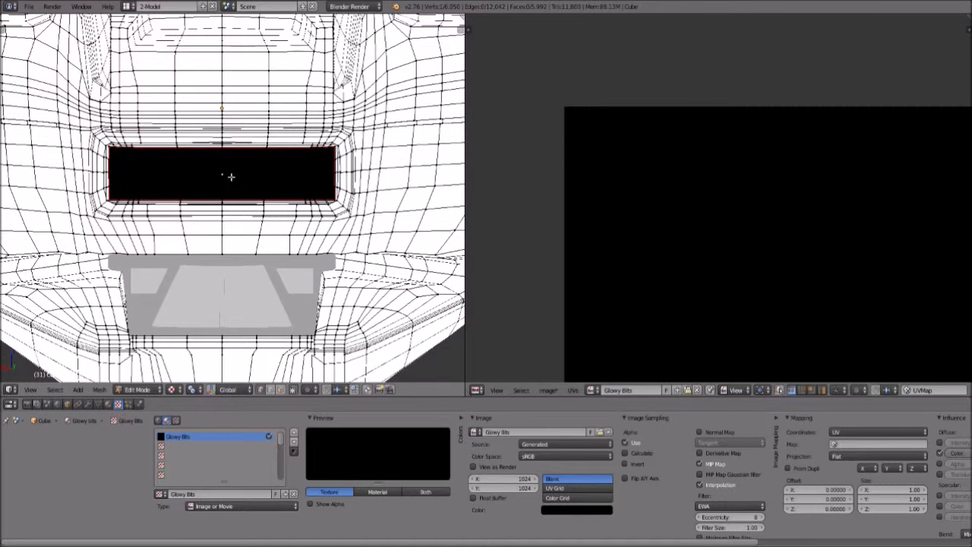
pyautogui.press('l')
pyautogui.press('u')
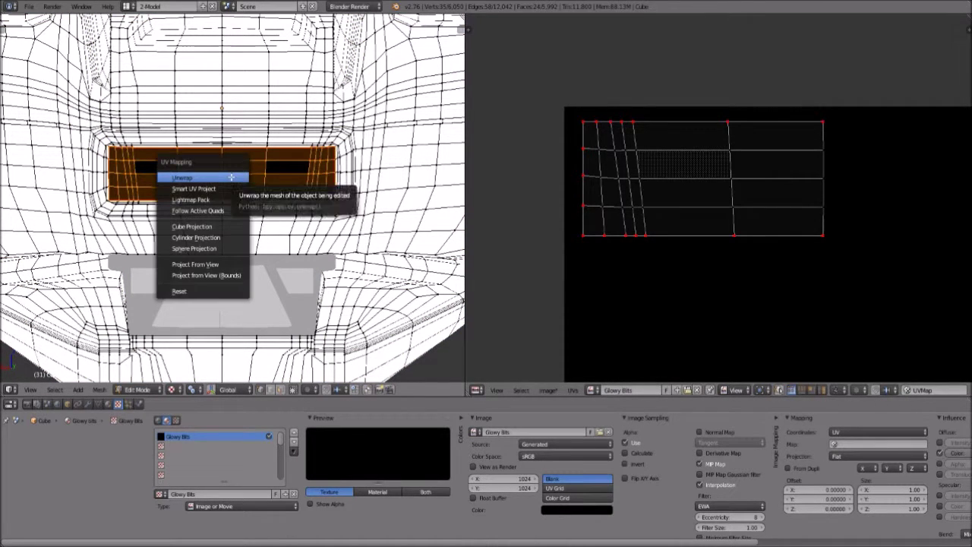
pyautogui.click(220, 174)
pyautogui.press('a')
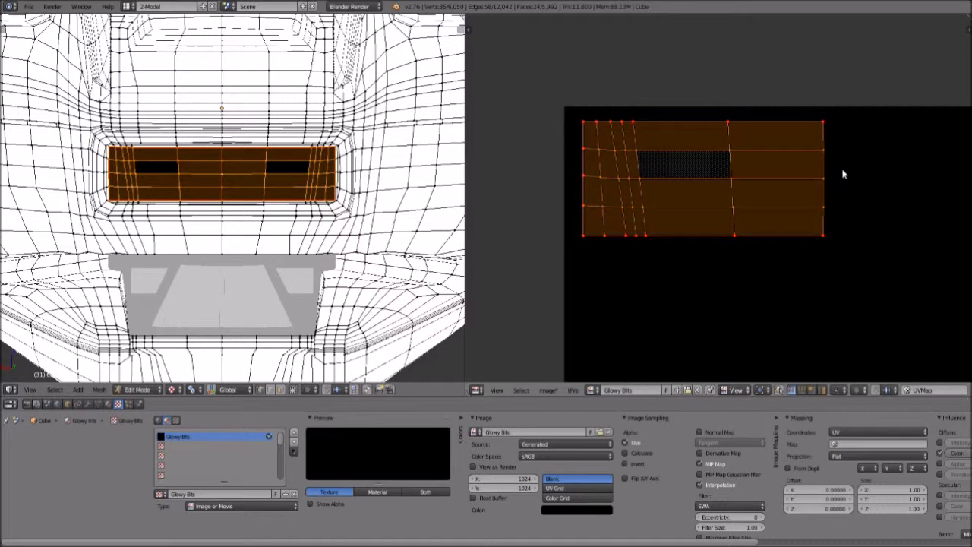
pyautogui.press('a')
pyautogui.scroll(1, 826, 243)
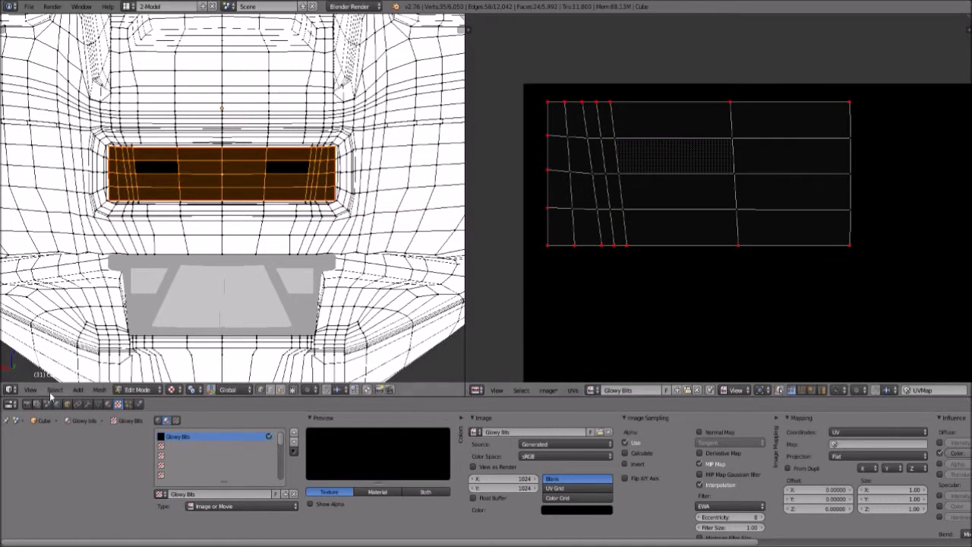
# - Project the stern panel's UVs from the back view and move the island into the upper-left corner of the Glowy Bits image
pyautogui.press('u')
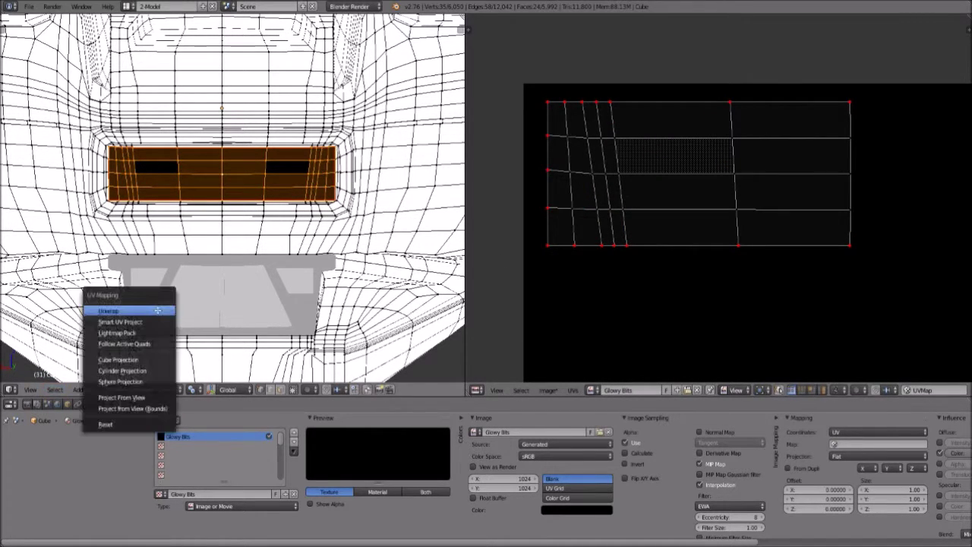
pyautogui.click(122, 397)
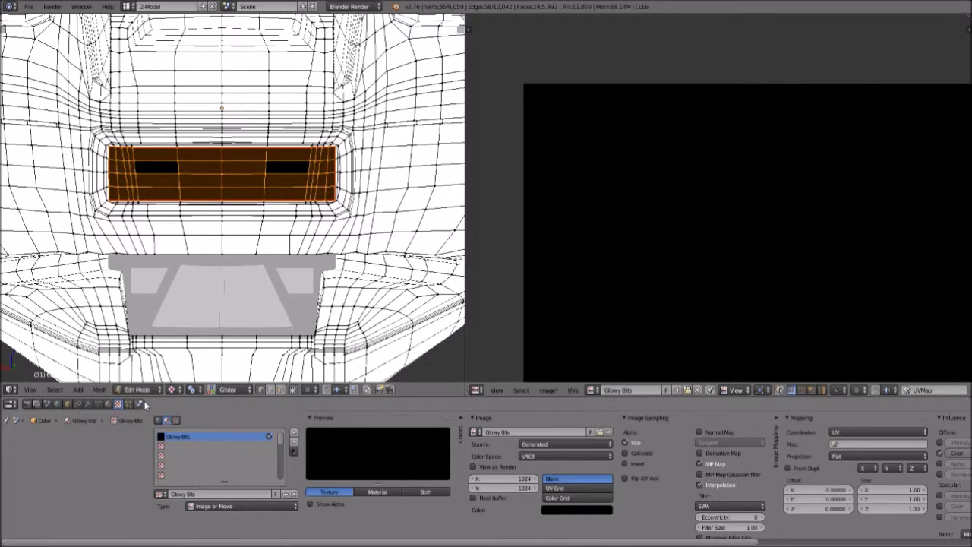
pyautogui.scroll(-4, 698, 217)
pyautogui.scroll(-2, 828, 282)
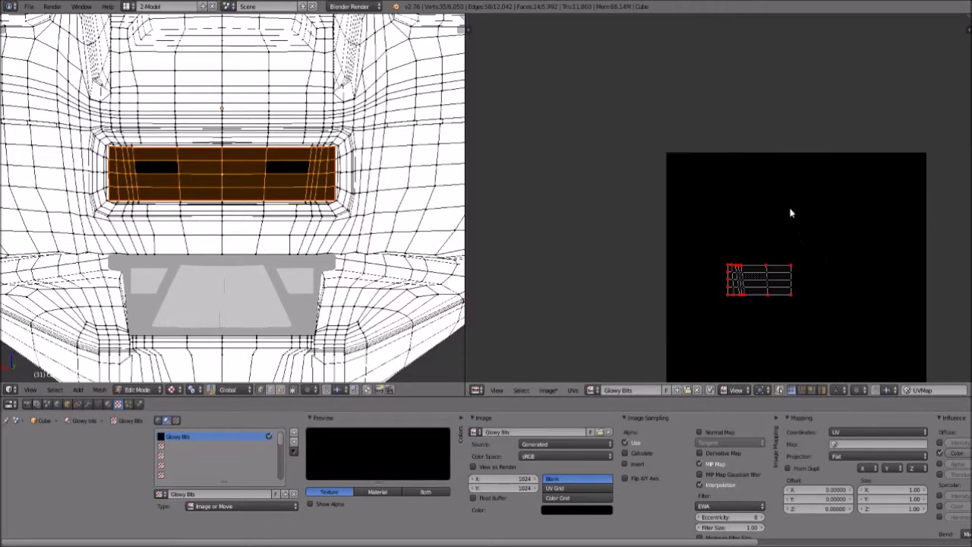
pyautogui.press('g')
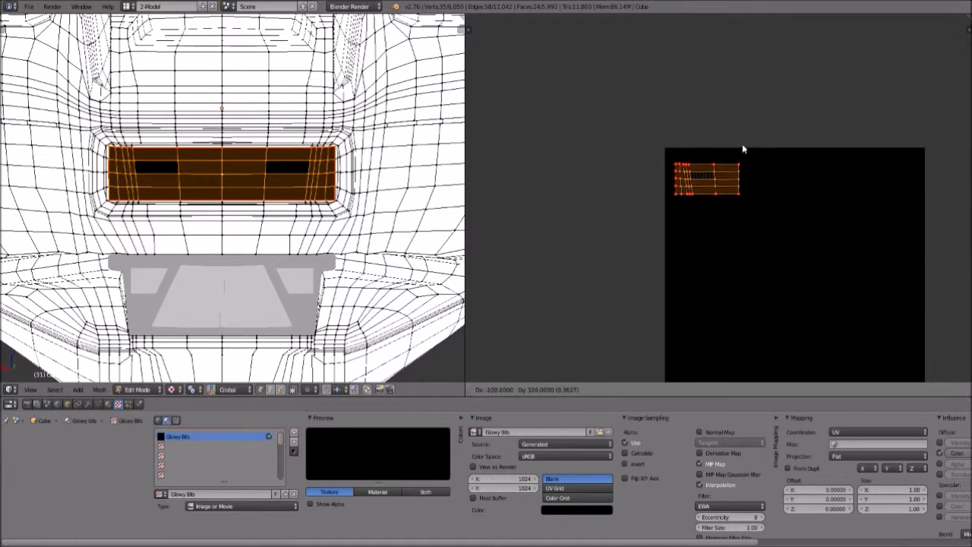
pyautogui.click(740, 136)
pyautogui.scroll(1, 739, 136)
pyautogui.scroll(4, 724, 224)
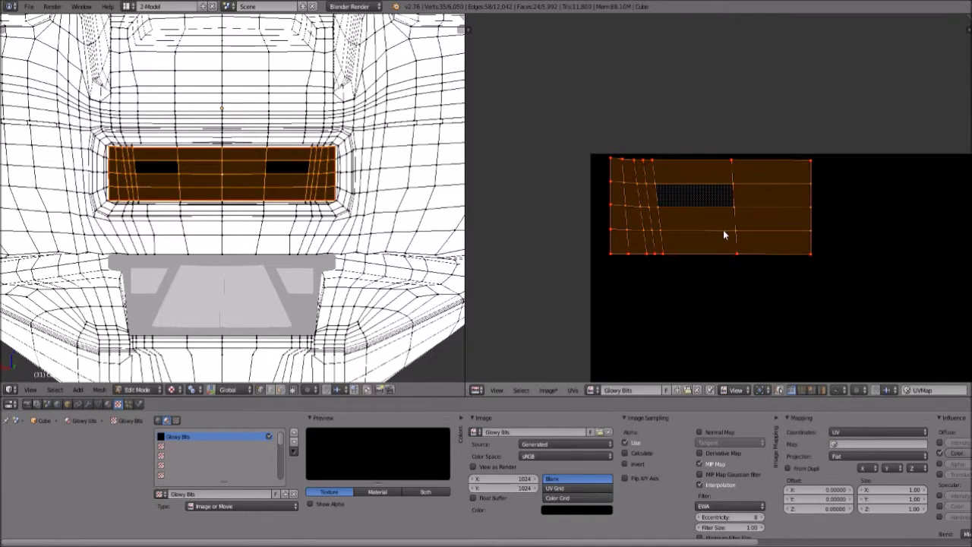
pyautogui.scroll(2, 516, 107)
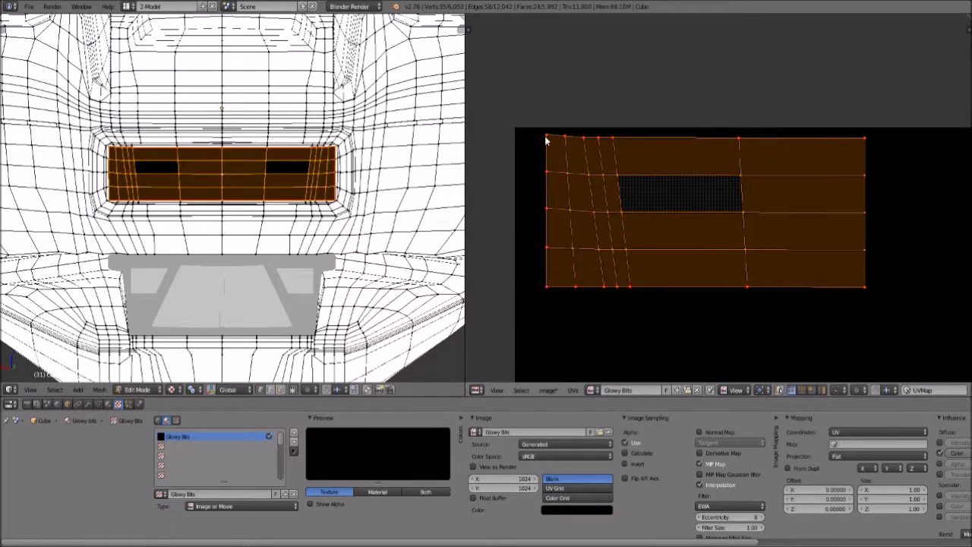
# - Select the uppermost row of vertices in the newly projected stern panel island and flatten it by scaling to 0 along Y
pyautogui.press('a')
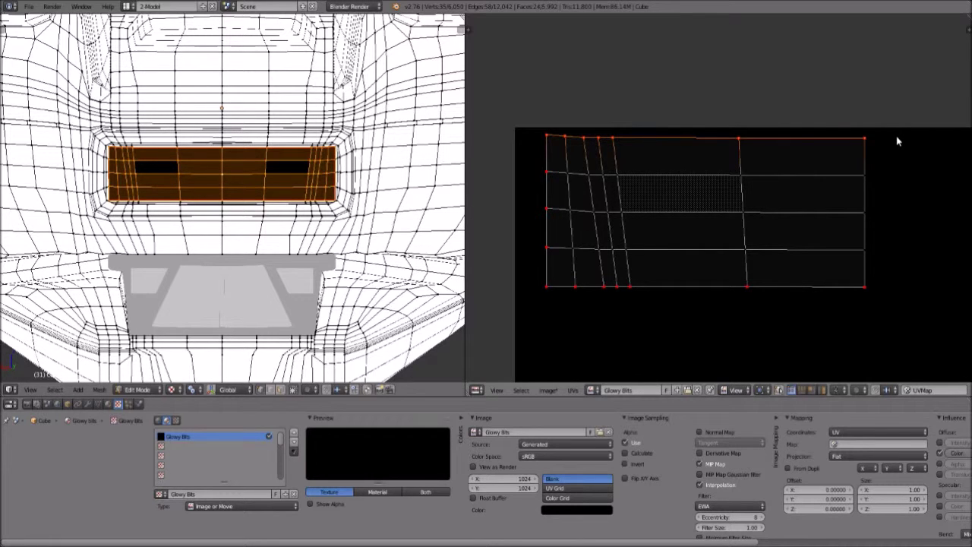
pyautogui.press('s')
pyautogui.press('y')
pyautogui.press('0')
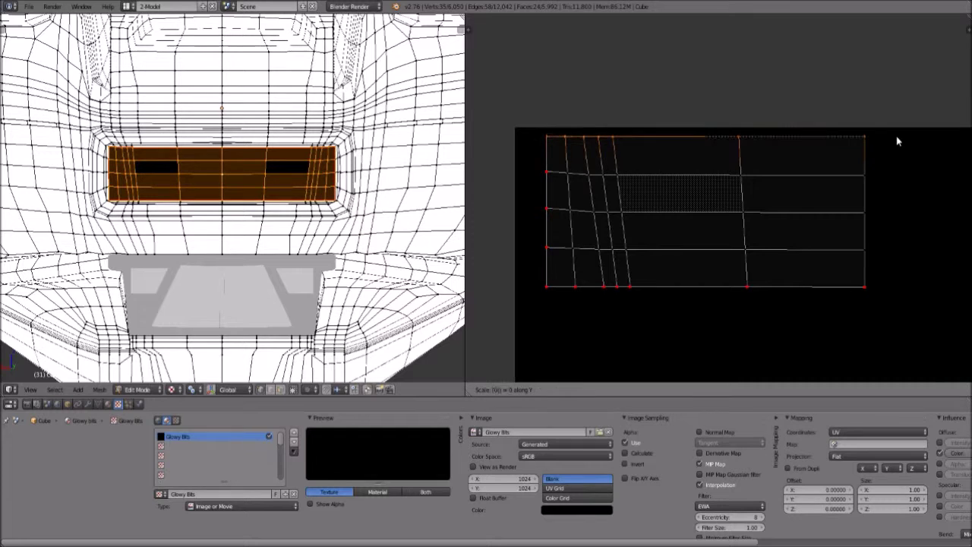
pyautogui.press('Return')
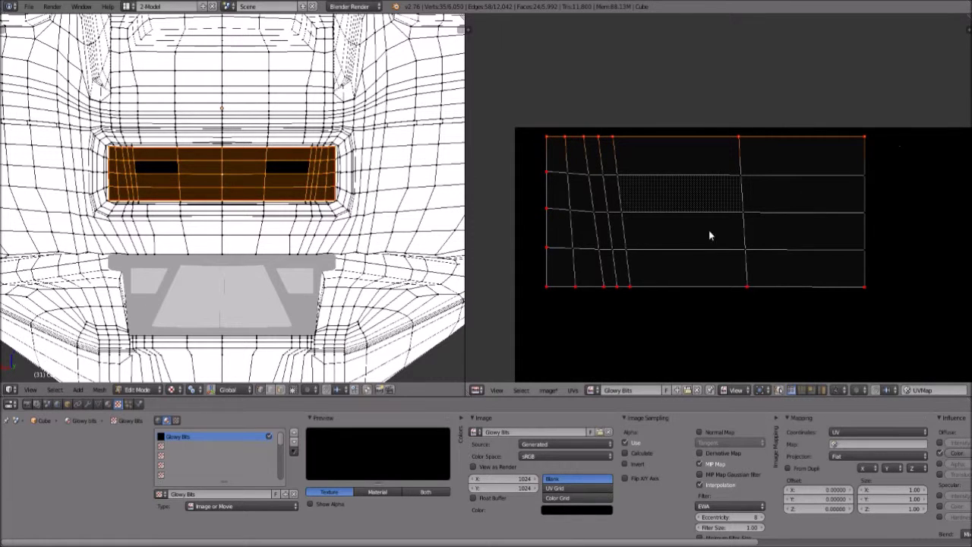
# - Select the whole stern panel UV island and move it close against the upper-left corner of the Glowy Bits image
pyautogui.rightClick(547, 288)
pyautogui.press('a')
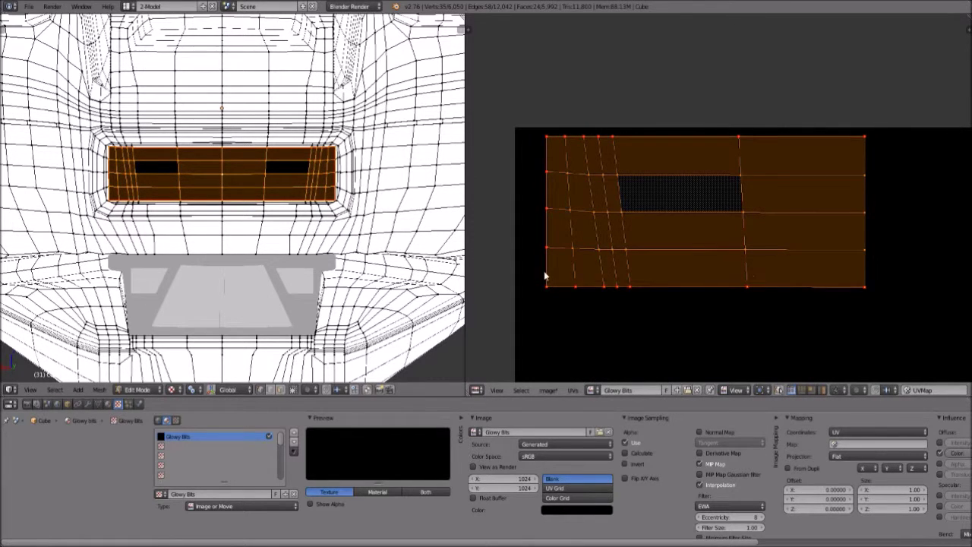
pyautogui.press('a')
pyautogui.scroll(-2, 671, 249)
pyautogui.press('b')
pyautogui.moveTo(575, 139); pyautogui.dragTo(848, 293)
pyautogui.press('g')
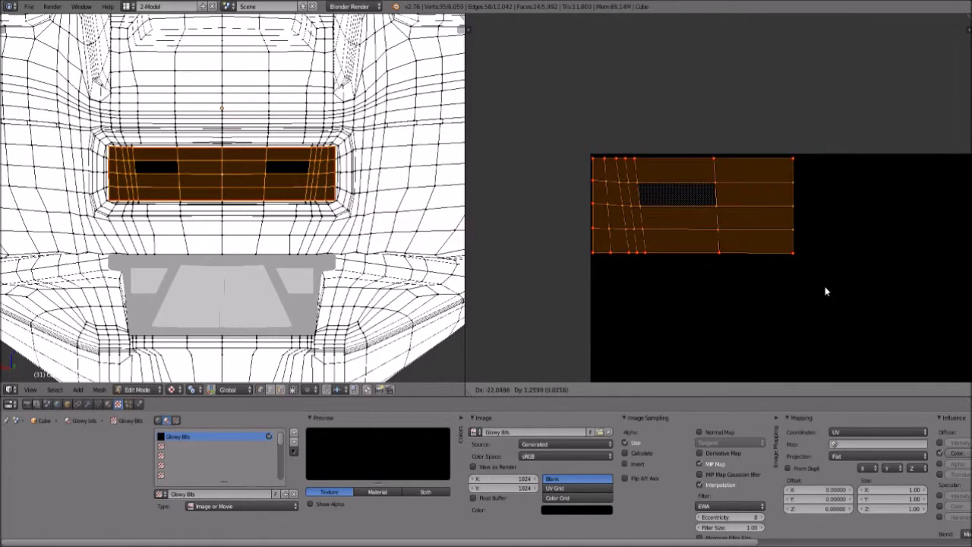
pyautogui.click(831, 291)
pyautogui.scroll(-6, 836, 285)
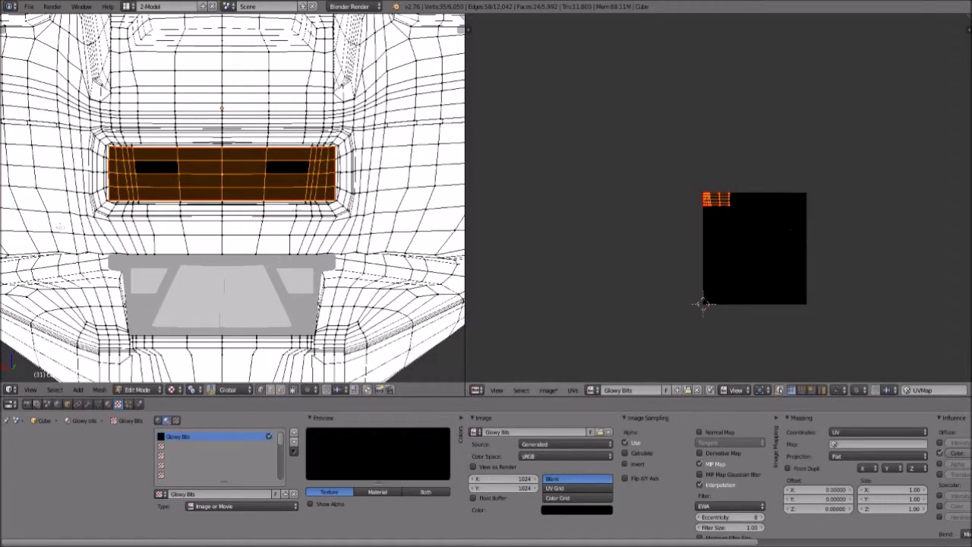
# - Examine the hull from the front and the stern to look for the next glowing part
pyautogui.moveTo(41, 234); pyautogui.dragTo(276, 342, button='middle')
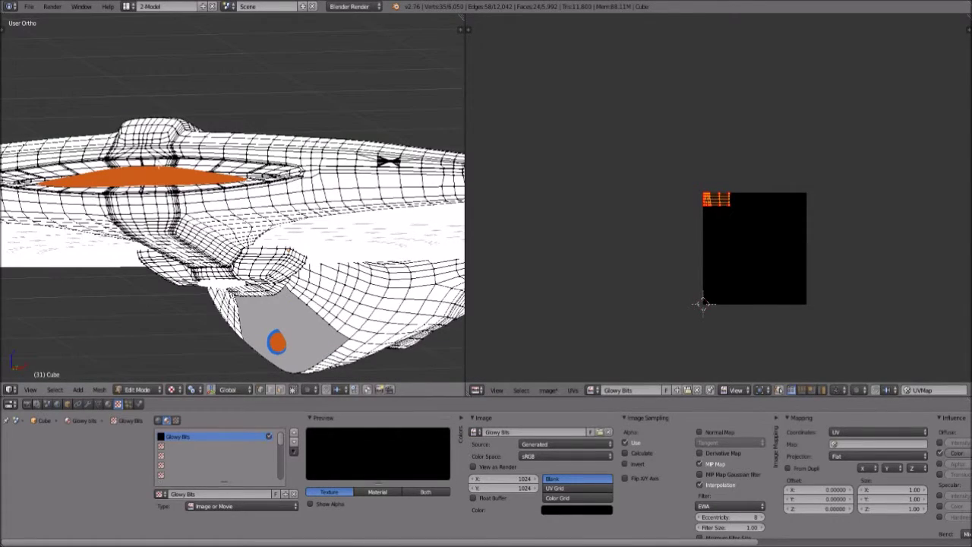
pyautogui.scroll(-4, 232, 245)
pyautogui.moveTo(232, 246); pyautogui.dragTo(349, 233, button='middle')
pyautogui.scroll(3, 232, 228)
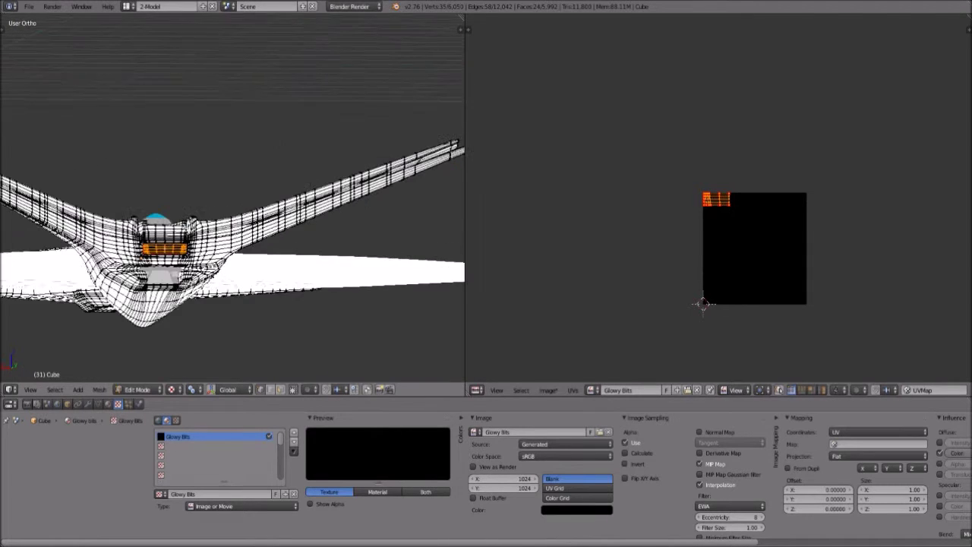
pyautogui.moveTo(277, 196); pyautogui.dragTo(228, 235, button='middle')
pyautogui.scroll(3, 227, 235)
pyautogui.scroll(-3, 228, 235)
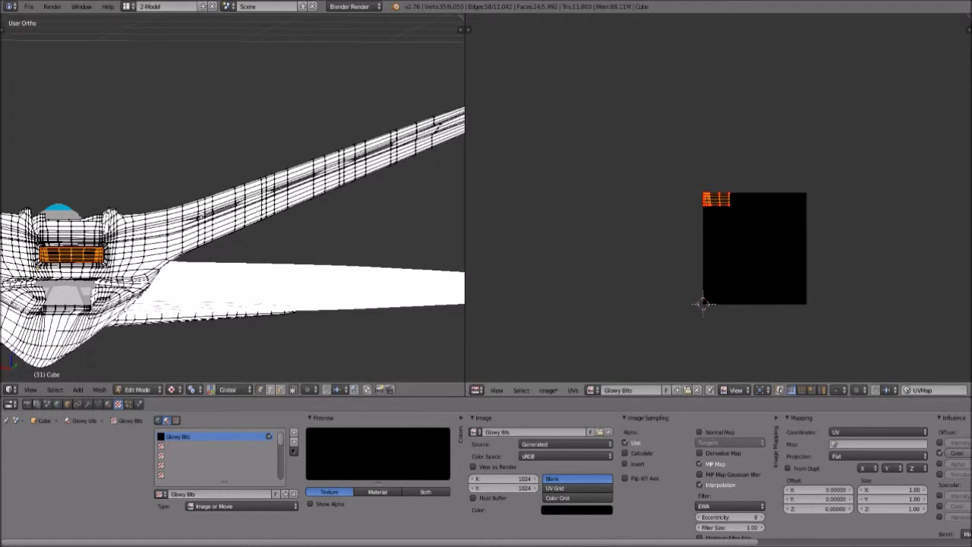
pyautogui.scroll(2, 209, 227)
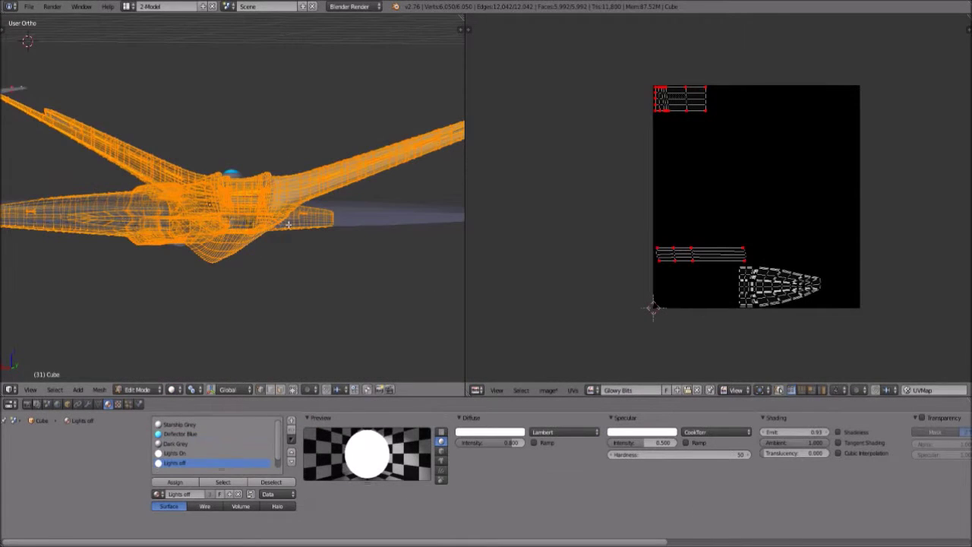
# - Examine the fully selected hull around the stern and the arrangement of its UV islands on the Glowy Bits image
pyautogui.moveTo(289, 224); pyautogui.dragTo(510, 224, button='middle')
pyautogui.moveTo(148, 219); pyautogui.dragTo(278, 225, button='middle')
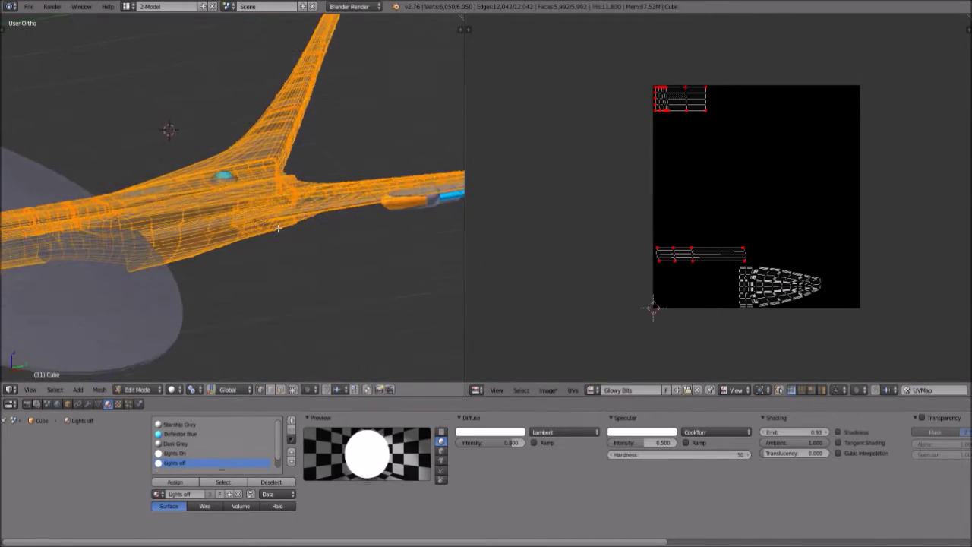
pyautogui.scroll(3, 235, 212)
pyautogui.moveTo(358, 222); pyautogui.dragTo(747, 232, button='middle')
pyautogui.scroll(1, 806, 289)
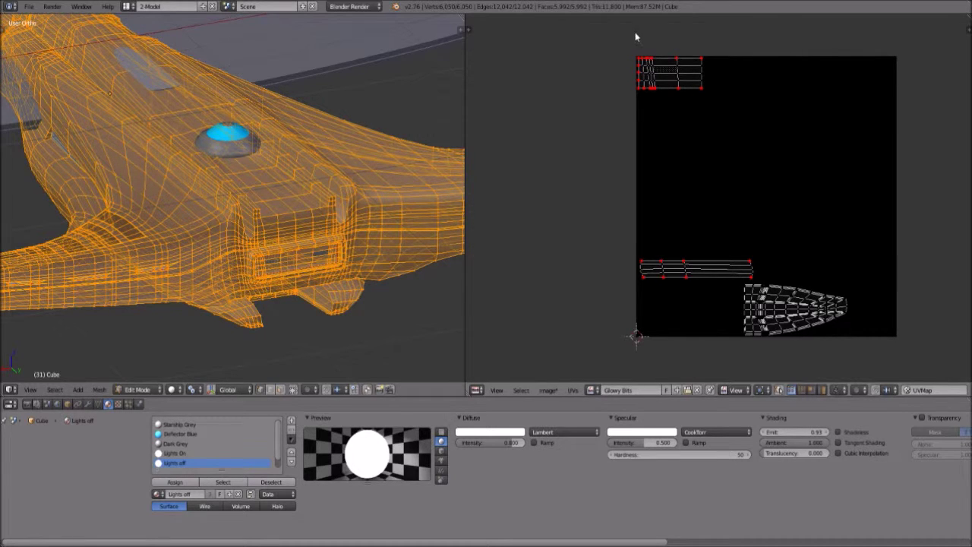
pyautogui.scroll(1, 681, 82)
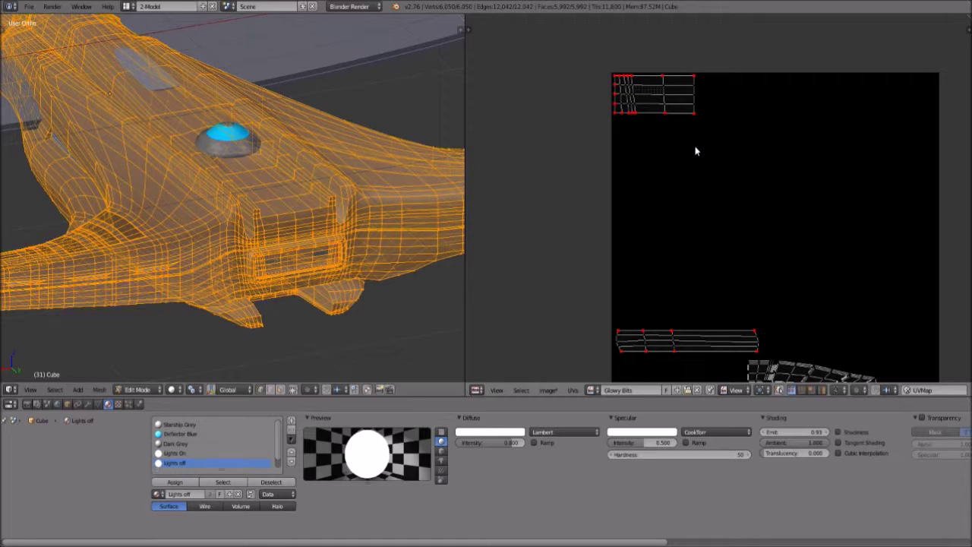
# - Examine the arrangement of all the UV islands on the Glowy Bits image alongside the fully selected hull
pyautogui.moveTo(357, 189); pyautogui.dragTo(392, 238, button='middle')
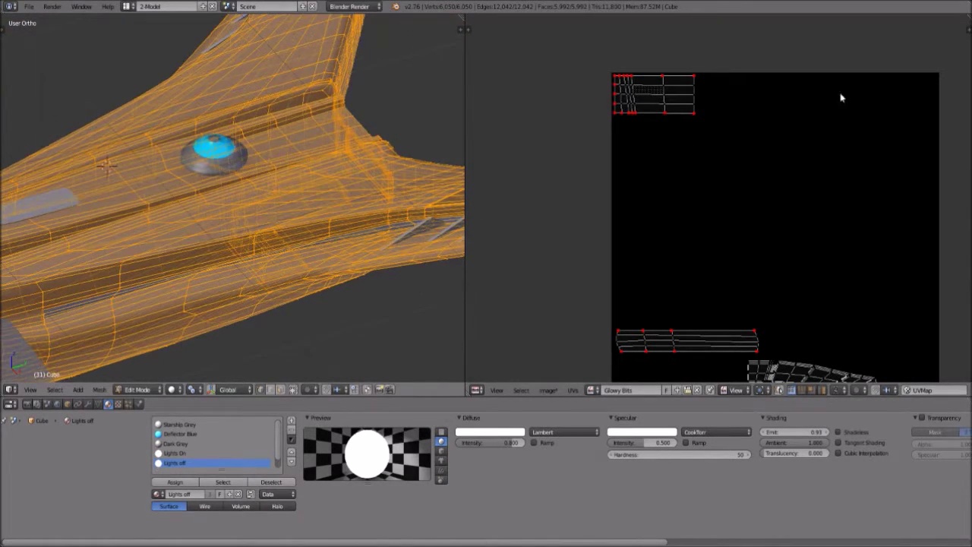
pyautogui.scroll(-3, 706, 190)
pyautogui.scroll(2, 747, 237)
pyautogui.scroll(-1, 691, 231)
pyautogui.scroll(-2, 692, 188)
pyautogui.scroll(1, 696, 191)
pyautogui.scroll(1, 701, 195)
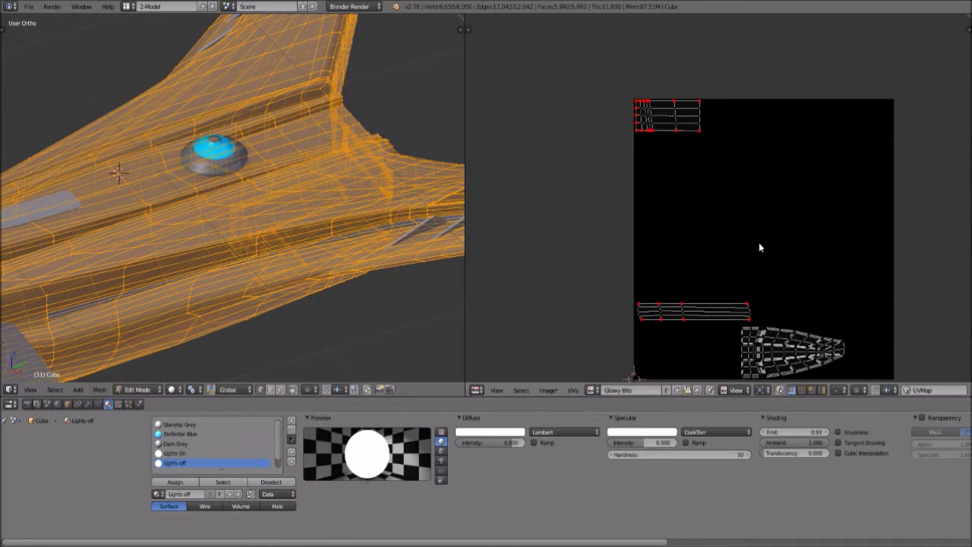
pyautogui.scroll(1, 767, 313)
pyautogui.scroll(-1, 767, 313)
pyautogui.moveTo(768, 245); pyautogui.dragTo(731, 160, button='middle')
pyautogui.scroll(3, 751, 300)
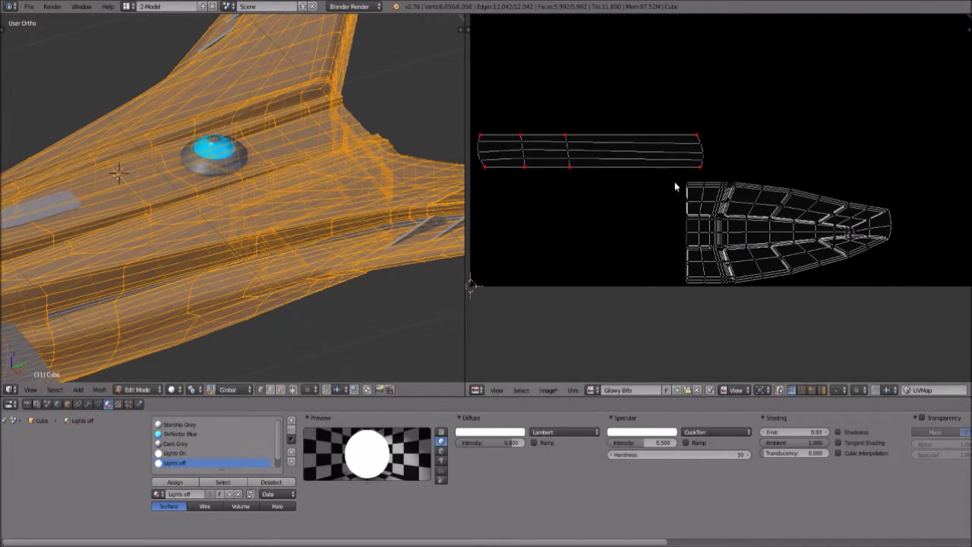
pyautogui.scroll(1, 636, 295)
pyautogui.scroll(-2, 597, 128)
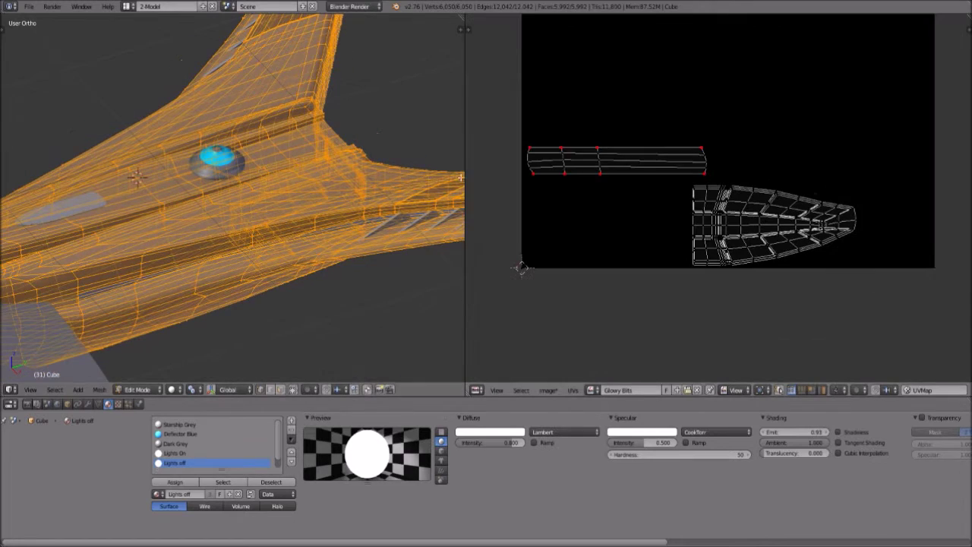
# - Examine the strips along the hull's side edge and compare them with the islands on the Glowy Bits image
pyautogui.moveTo(440, 168); pyautogui.dragTo(165, 164, button='middle')
pyautogui.moveTo(425, 111); pyautogui.dragTo(372, 161, button='middle')
pyautogui.moveTo(434, 92); pyautogui.dragTo(287, 99, button='middle')
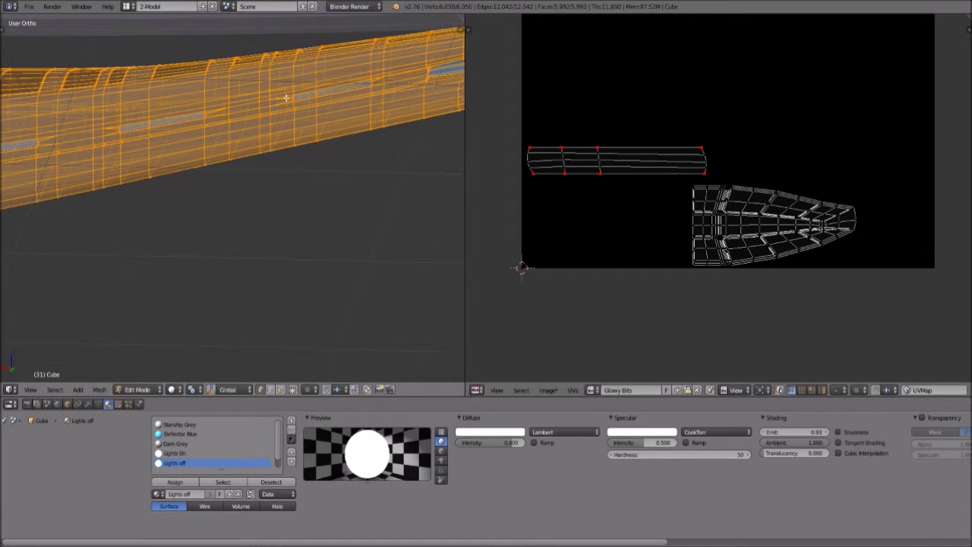
pyautogui.moveTo(100, 192); pyautogui.dragTo(60, 168, button='middle')
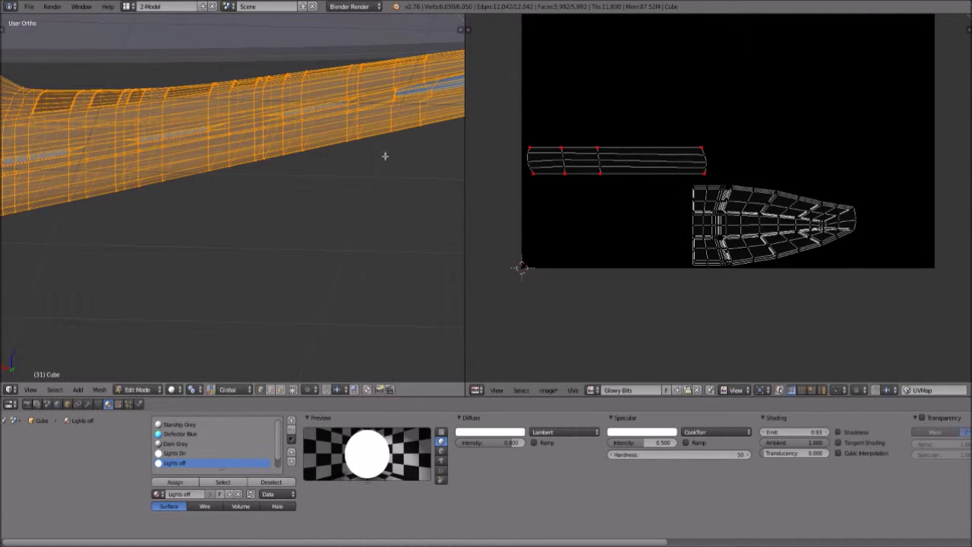
pyautogui.moveTo(359, 114); pyautogui.dragTo(291, 198, button='middle')
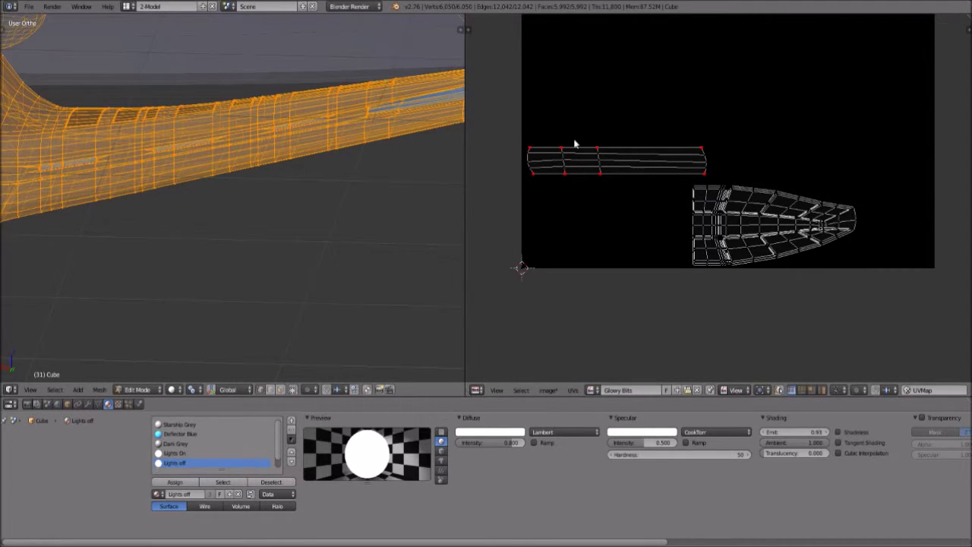
pyautogui.scroll(4, 155, 171)
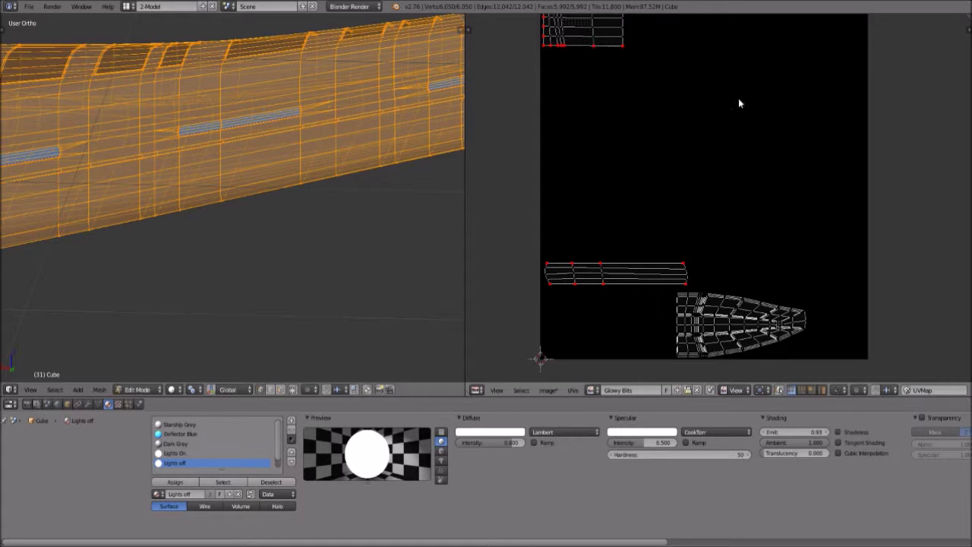
pyautogui.scroll(-1, 699, 336)
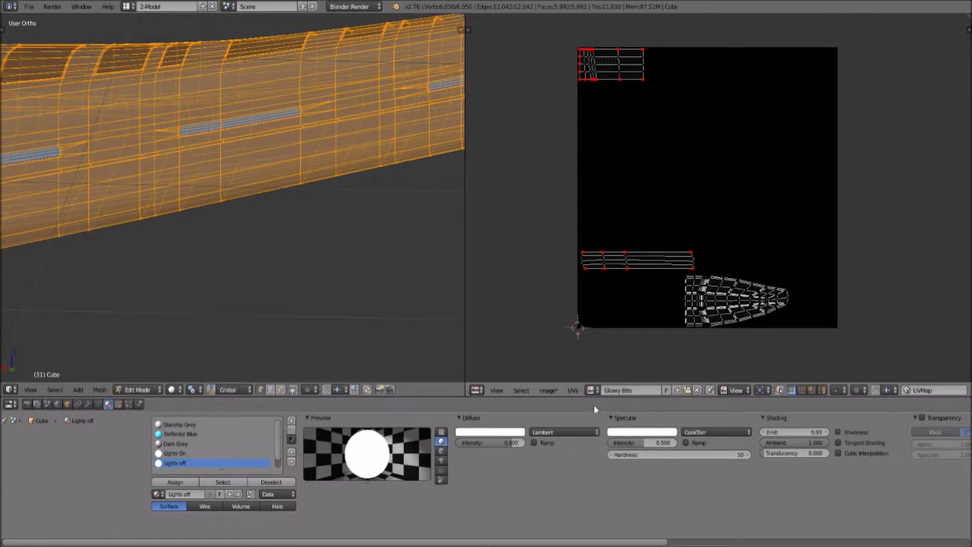
# - Start saving the Glowy Bits image as a new file, trying JPEG and settling on PNG as the format
pyautogui.click(549, 390)
pyautogui.moveTo(521, 390)
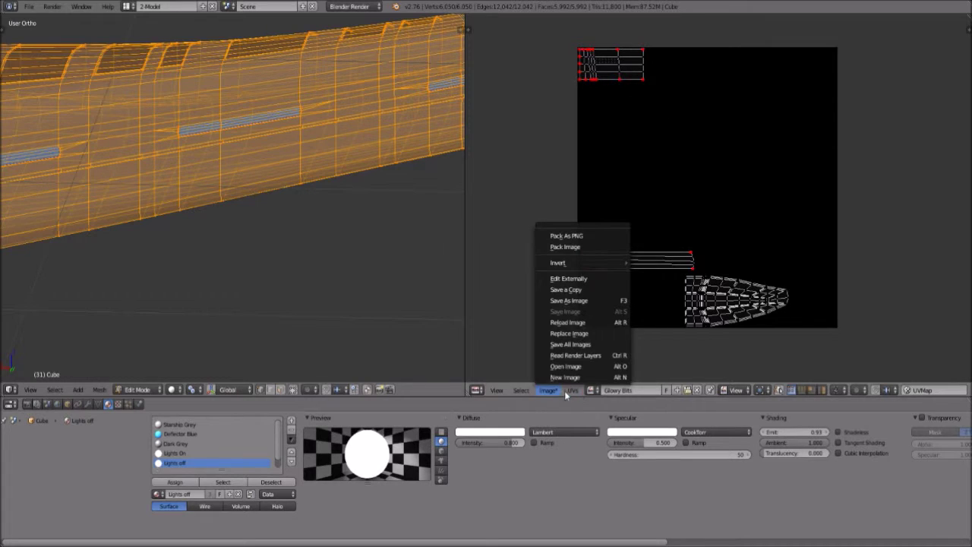
pyautogui.click(603, 305)
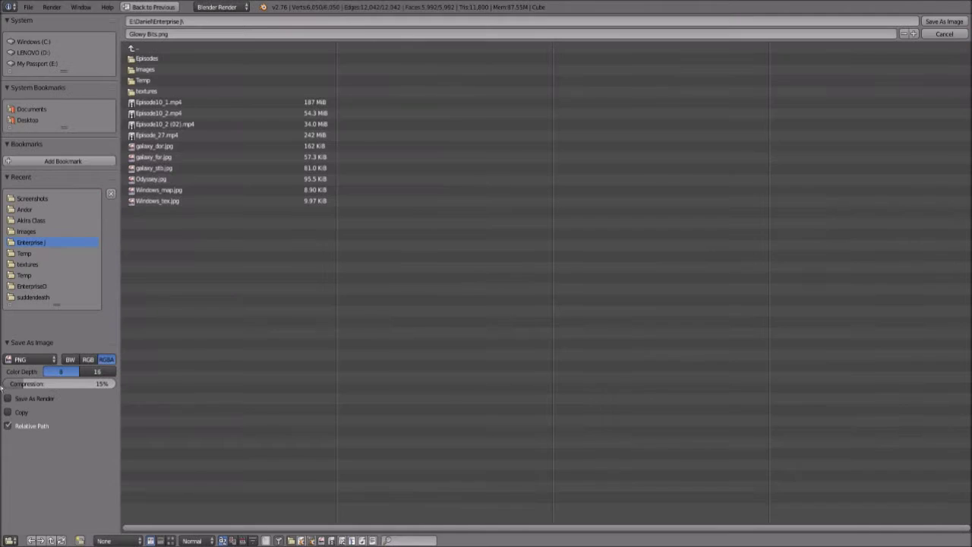
pyautogui.click(47, 360)
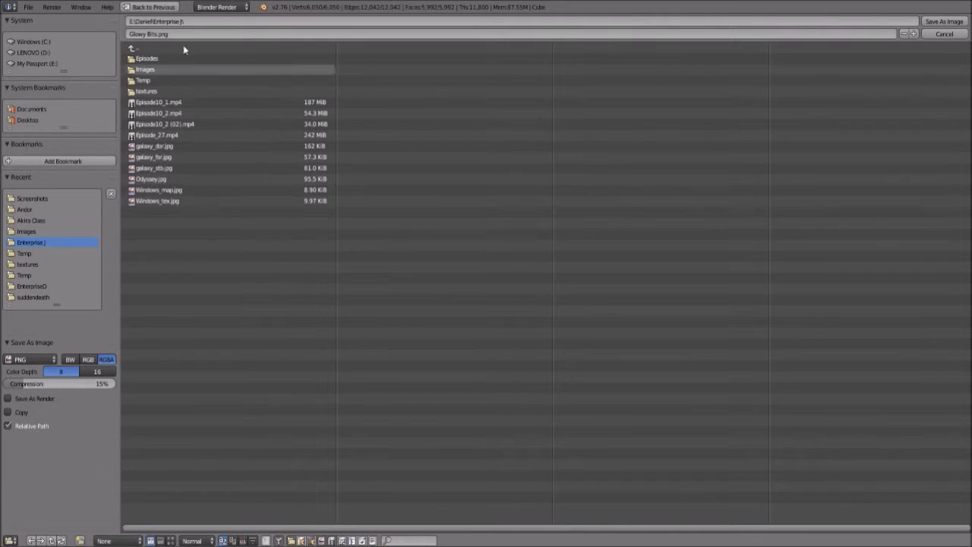
pyautogui.click(36, 358)
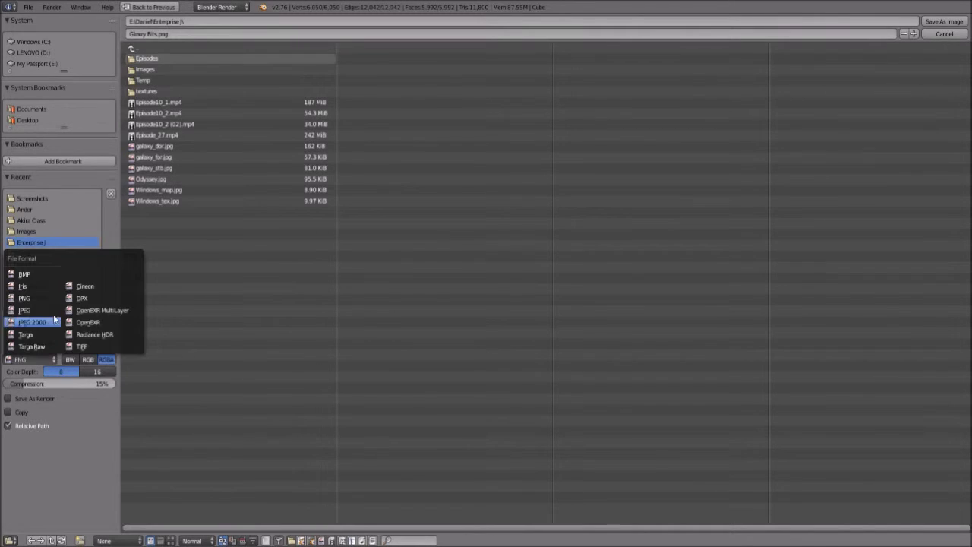
pyautogui.click(41, 308)
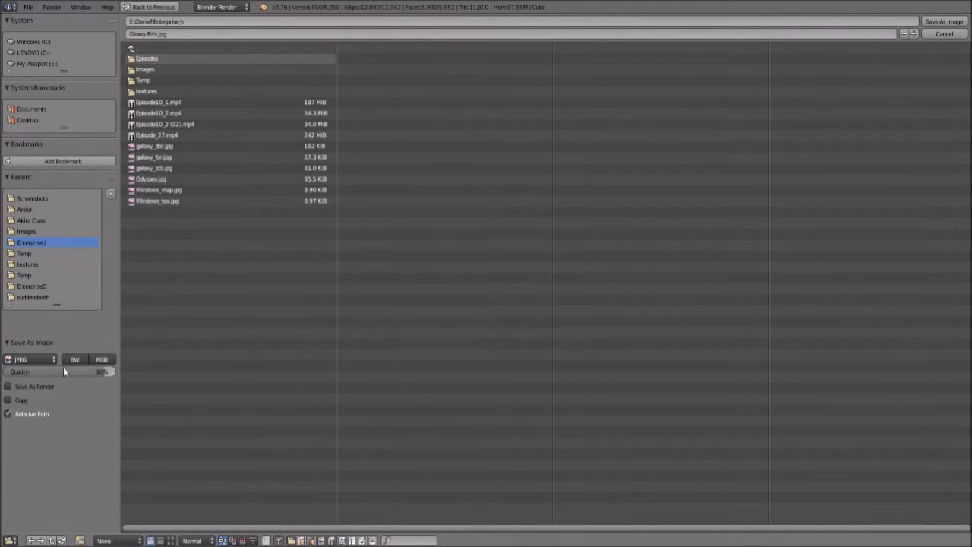
pyautogui.click(28, 361)
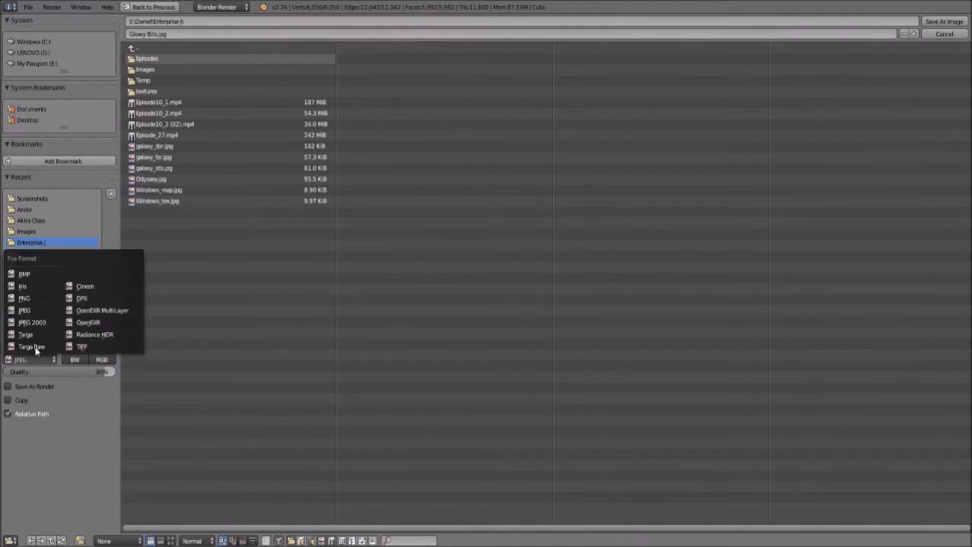
pyautogui.click(40, 298)
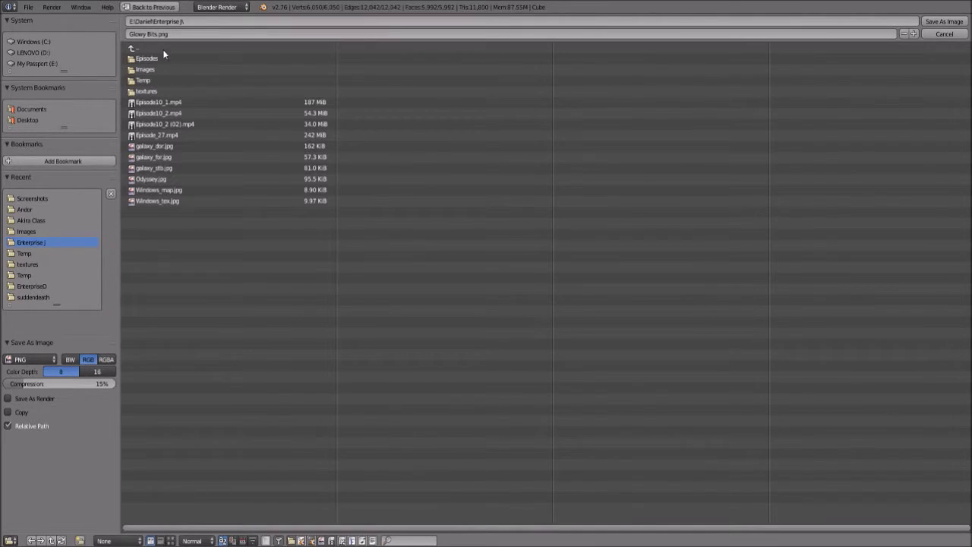
pyautogui.click(196, 22)
pyautogui.press('Return')
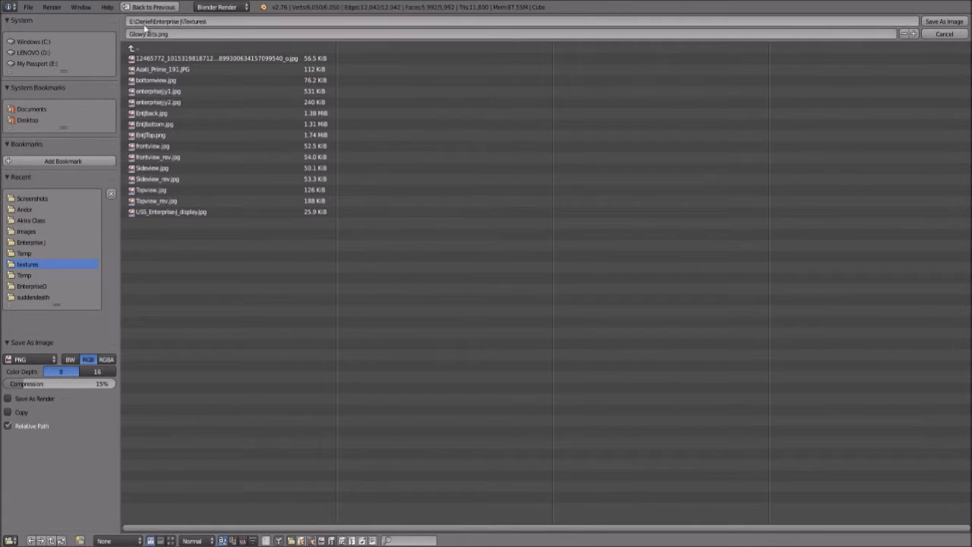
pyautogui.click(132, 48)
# - Set the destination to a new UVMaps folder under Enterprise_J and save the image there as Glowy Bits.png
pyautogui.click(196, 21)
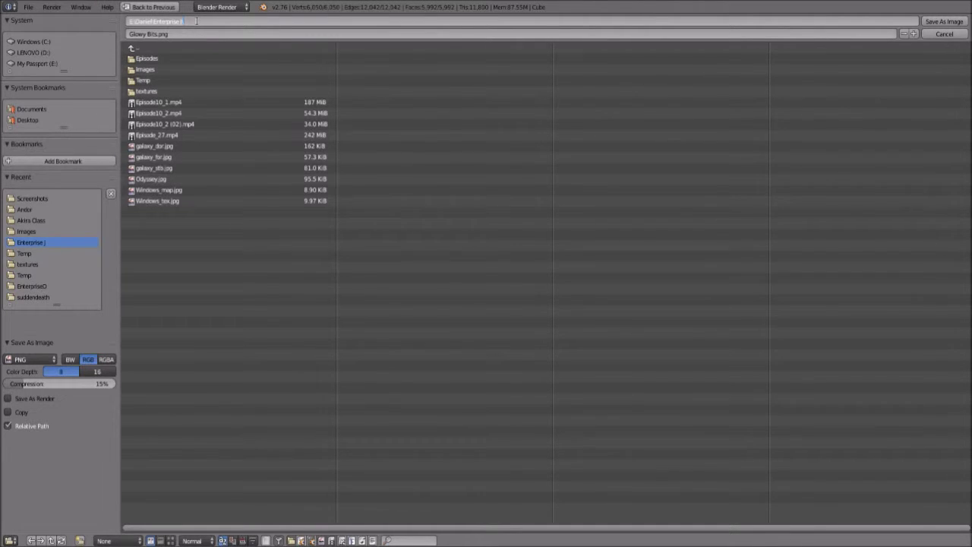
pyautogui.write('VFX')
pyautogui.press('Return')
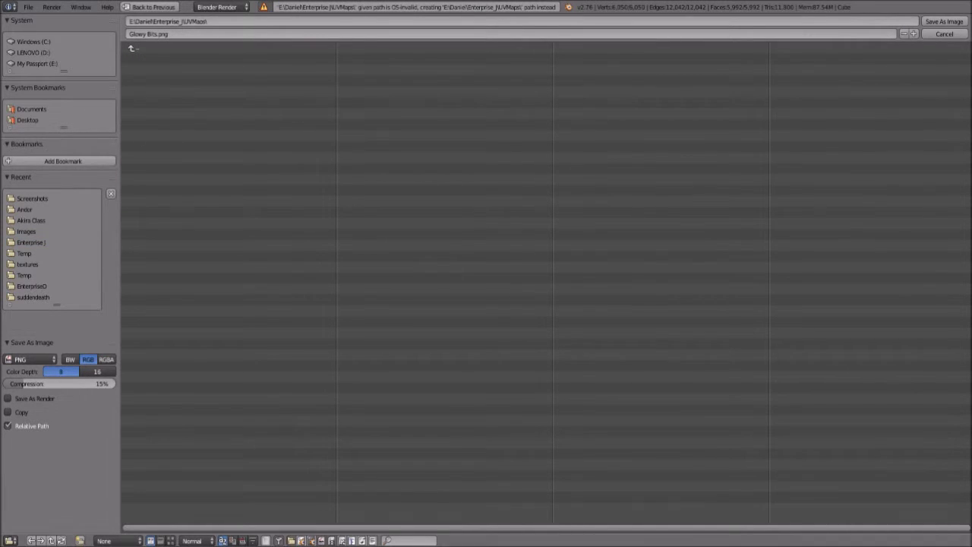
pyautogui.click(932, 22)
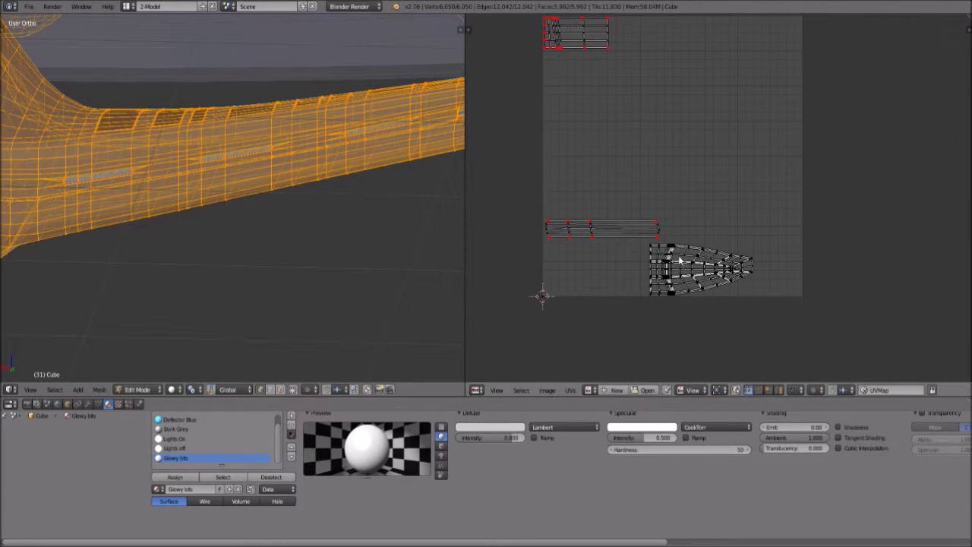
pyautogui.scroll(1, 678, 255)
pyautogui.moveTo(715, 192); pyautogui.dragTo(756, 219, button='middle')
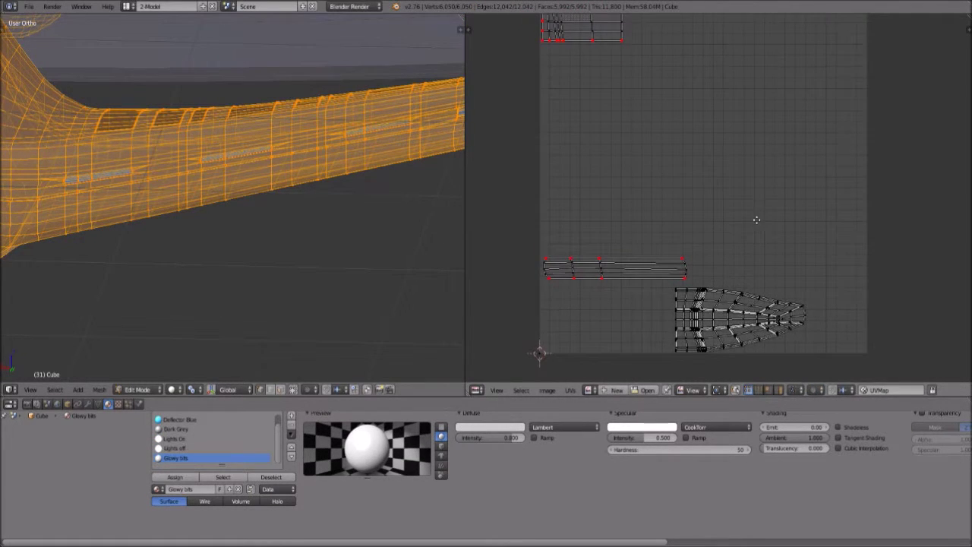
pyautogui.scroll(-1, 787, 172)
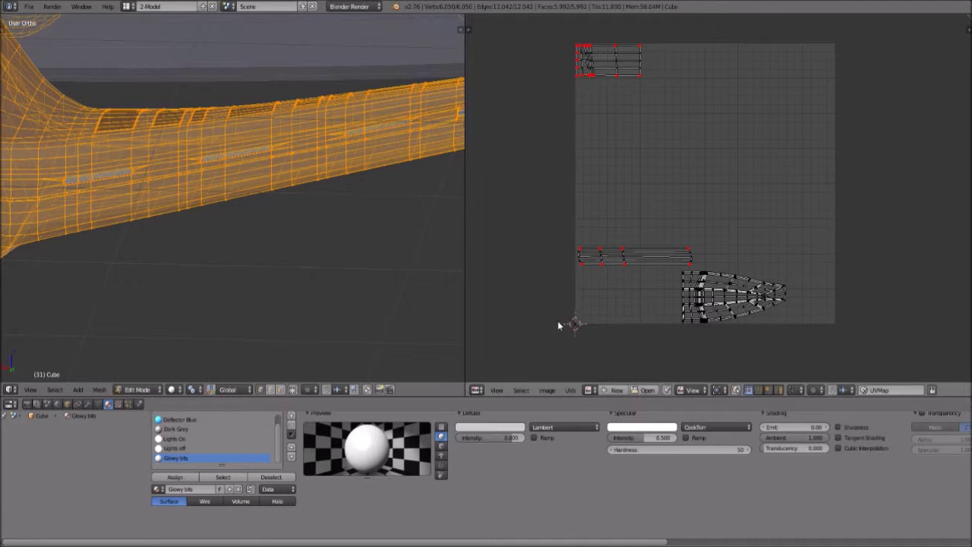
pyautogui.click(575, 389)
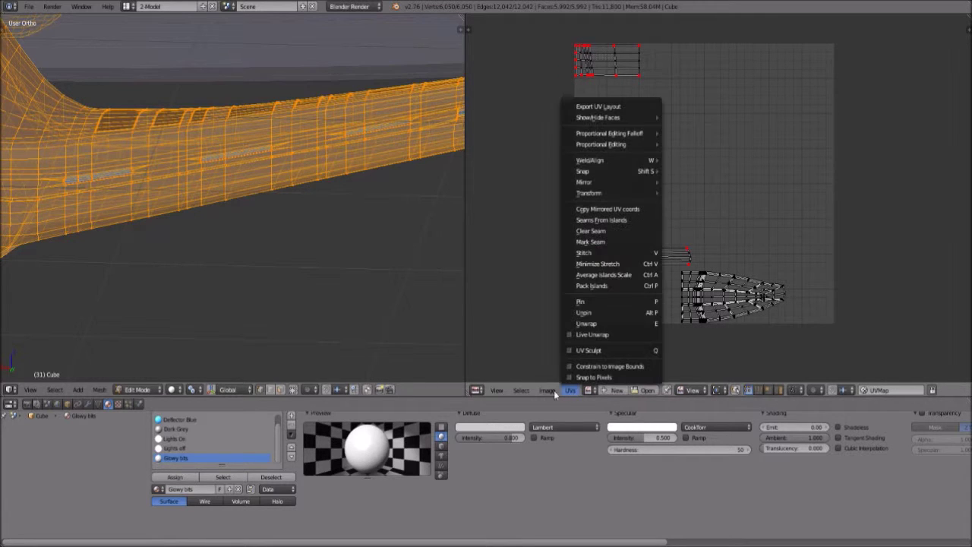
pyautogui.click(551, 390)
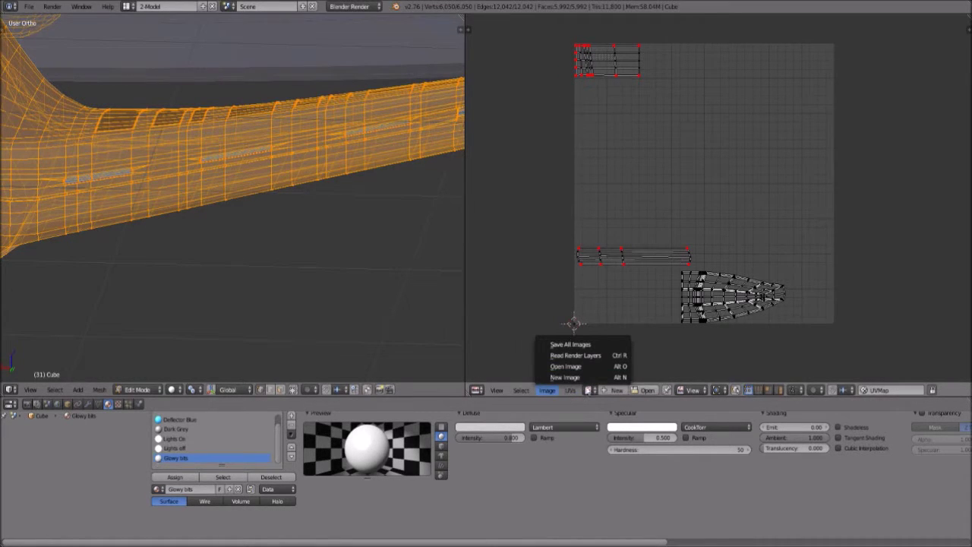
pyautogui.click(575, 390)
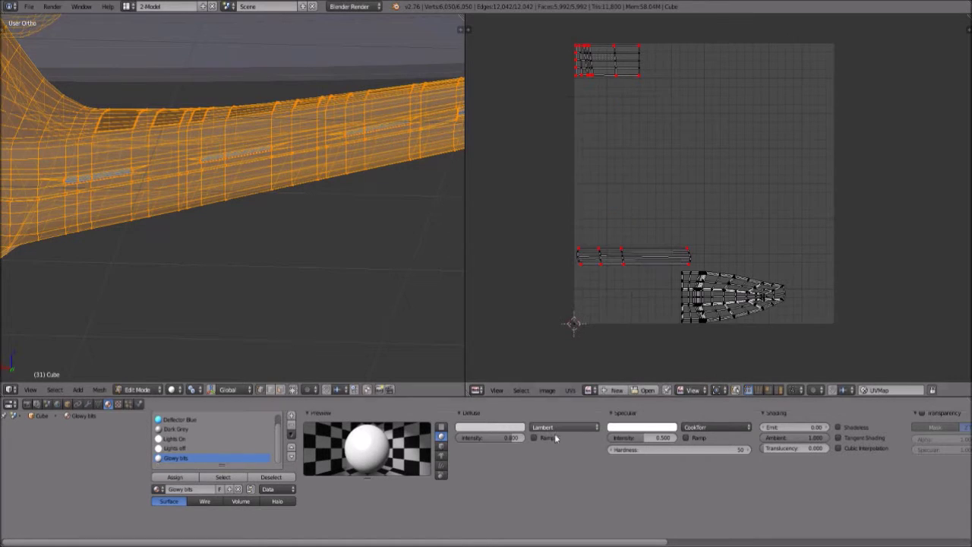
# - Start exporting the UV layout with All UVs enabled and PNG Image as the format
pyautogui.click(570, 391)
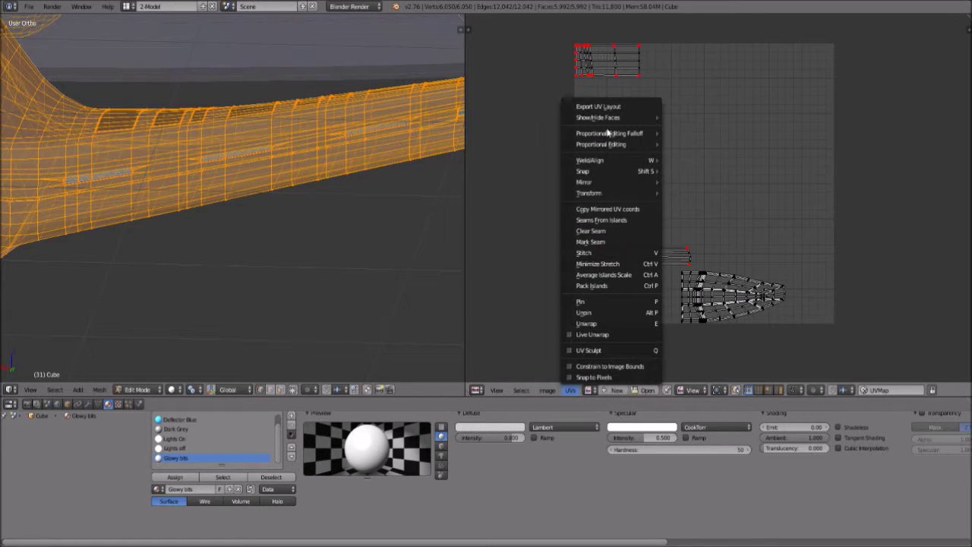
pyautogui.click(610, 109)
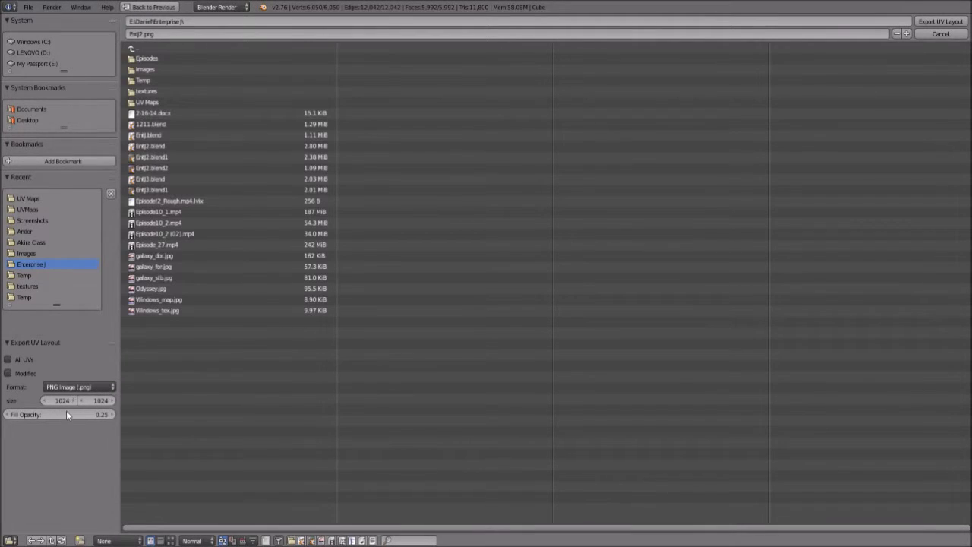
pyautogui.click(8, 360)
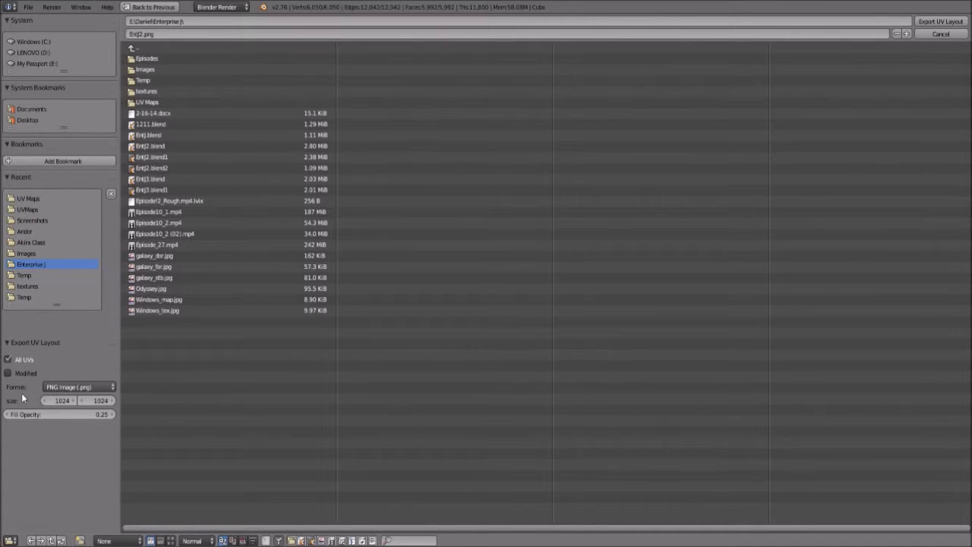
pyautogui.click(90, 387)
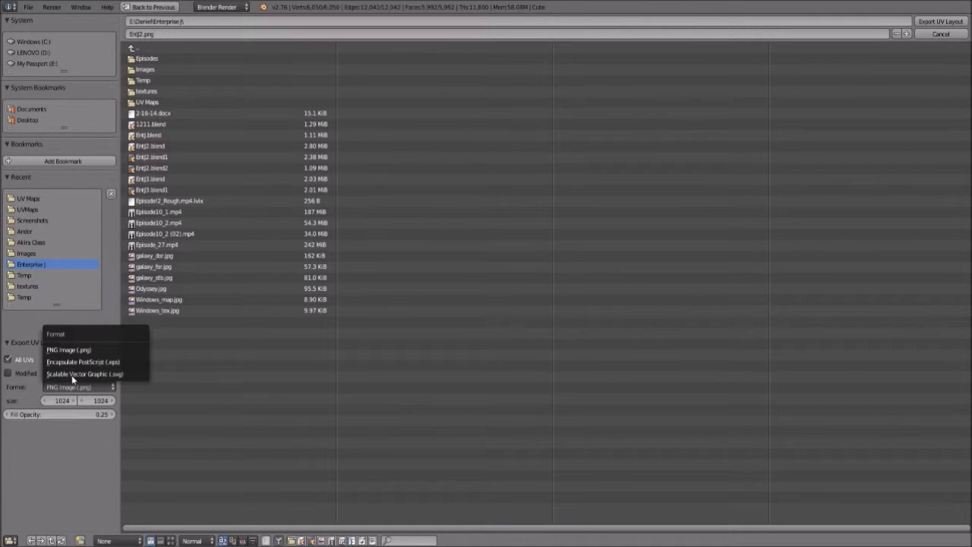
pyautogui.click(70, 349)
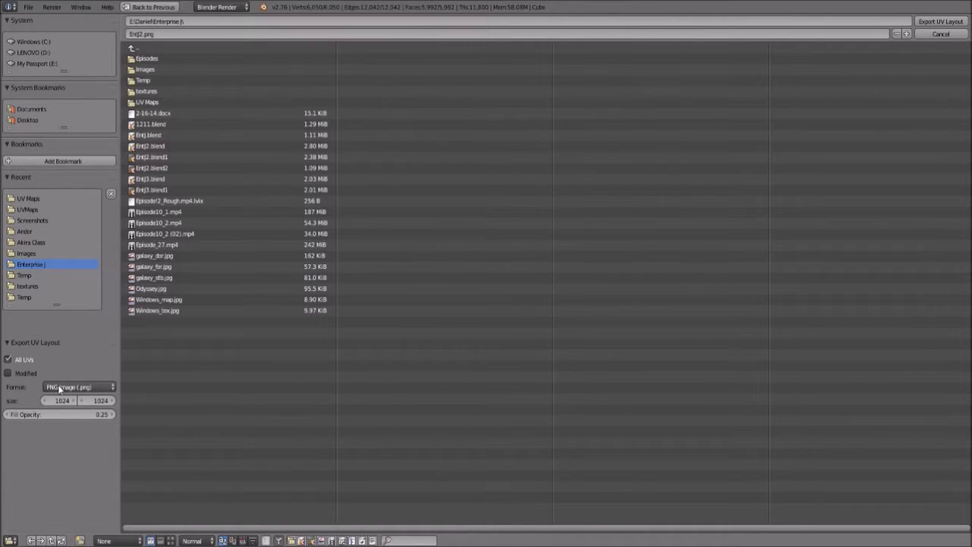
# - Export the UV layout into the UV Maps folder under the file name Glowybits.png
pyautogui.click(147, 101)
pyautogui.click(171, 59)
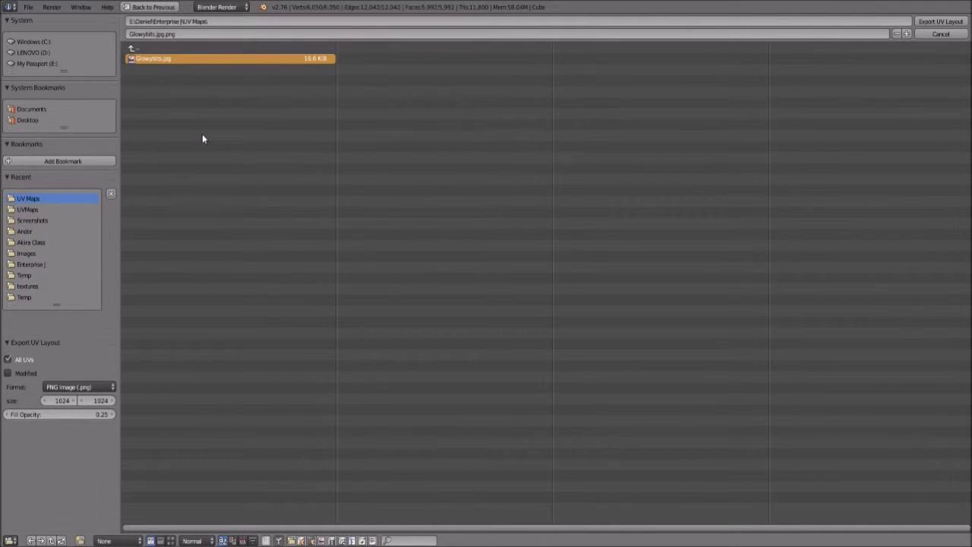
pyautogui.click(165, 34)
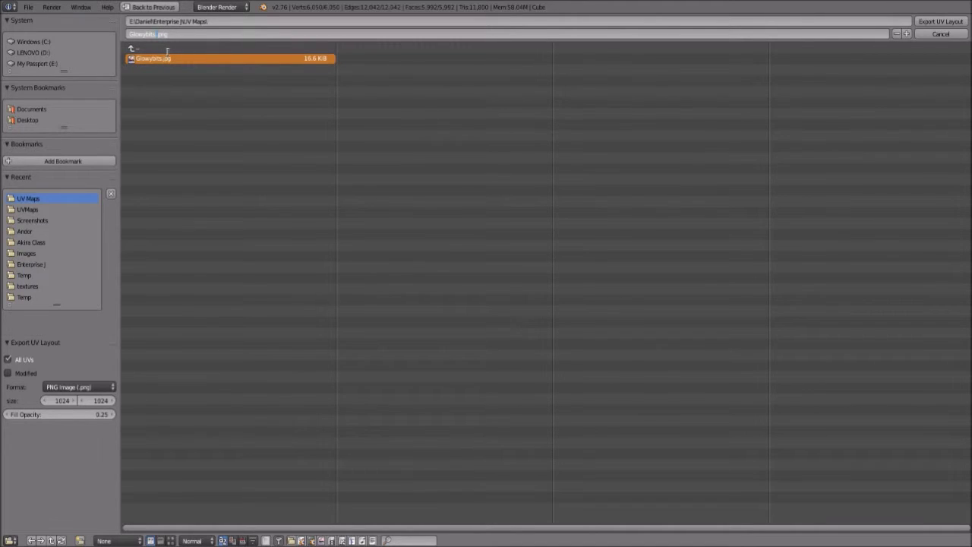
pyautogui.press('Return')
pyautogui.click(938, 25)
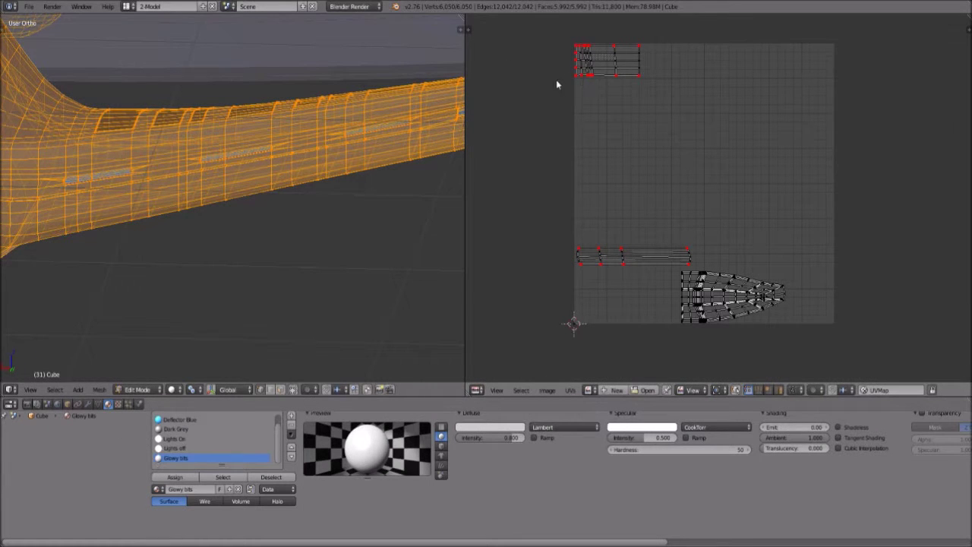
pyautogui.scroll(4, 626, 91)
pyautogui.moveTo(629, 96); pyautogui.dragTo(824, 351, button='middle')
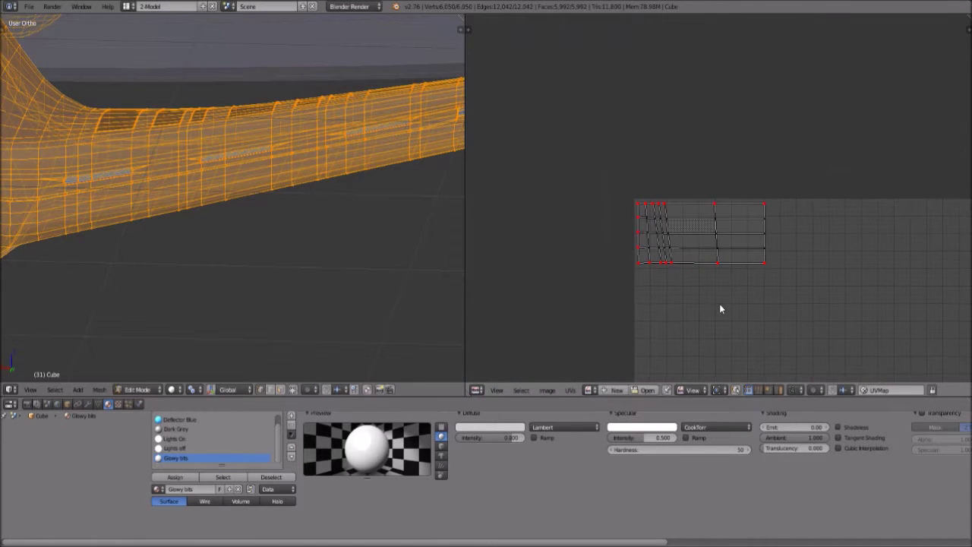
pyautogui.scroll(-3, 726, 304)
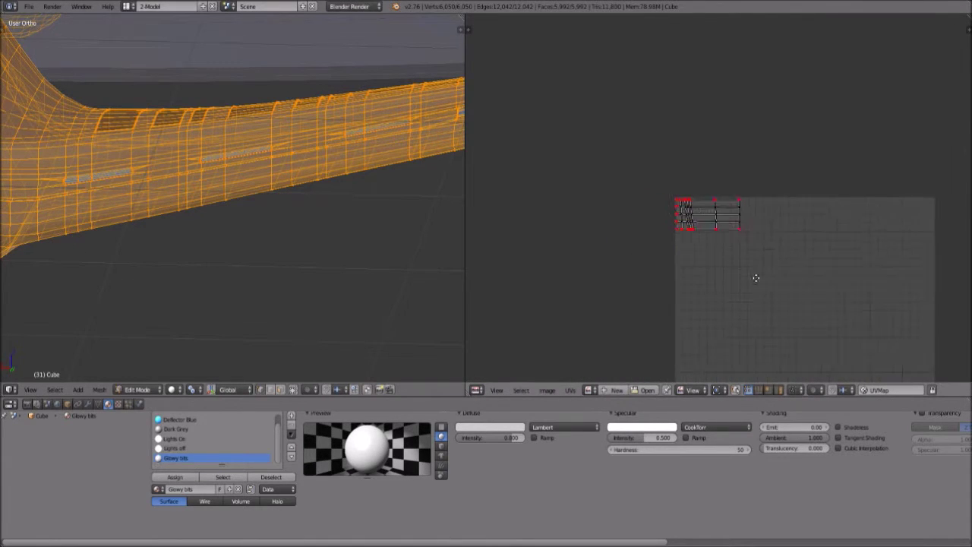
# - In Photoshop, hide and show Layer 1 of Glowybits.png to compare the mirrored UV halves with the original layout
pyautogui.moveTo(755, 275); pyautogui.dragTo(680, 159, button='middle')
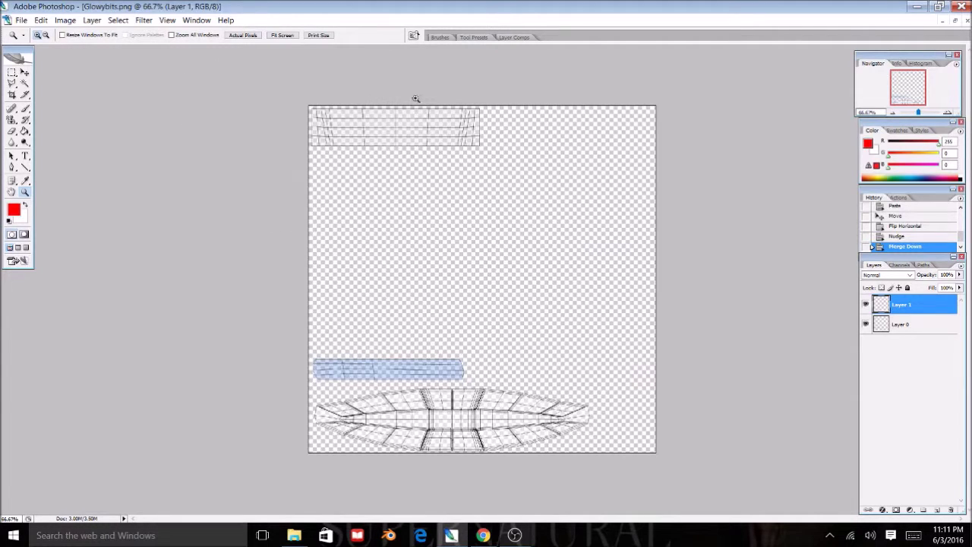
pyautogui.click(866, 305)
pyautogui.click(866, 305)
pyautogui.click(866, 305)
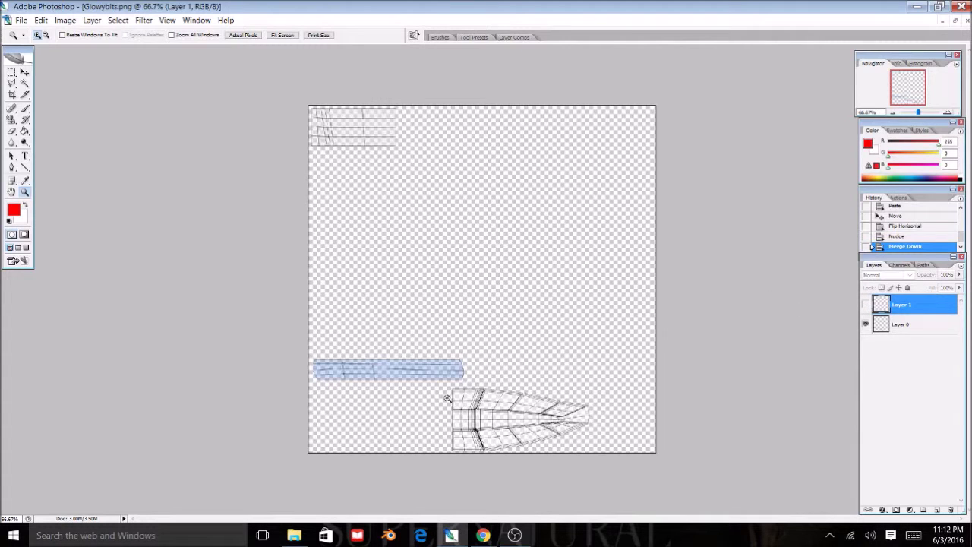
pyautogui.click(866, 304)
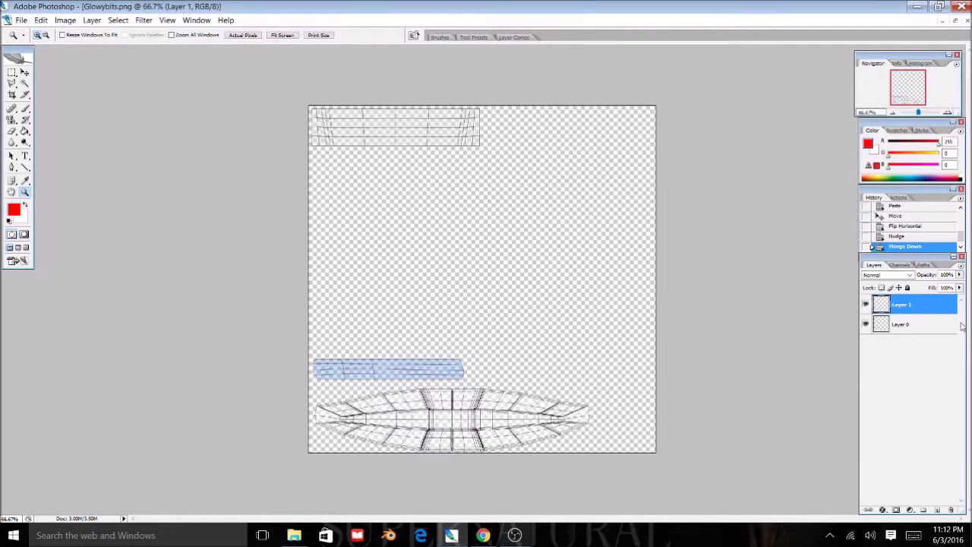
# - Add a new layer beneath all the others and fill it with white using the Paint Bucket
pyautogui.click(936, 511)
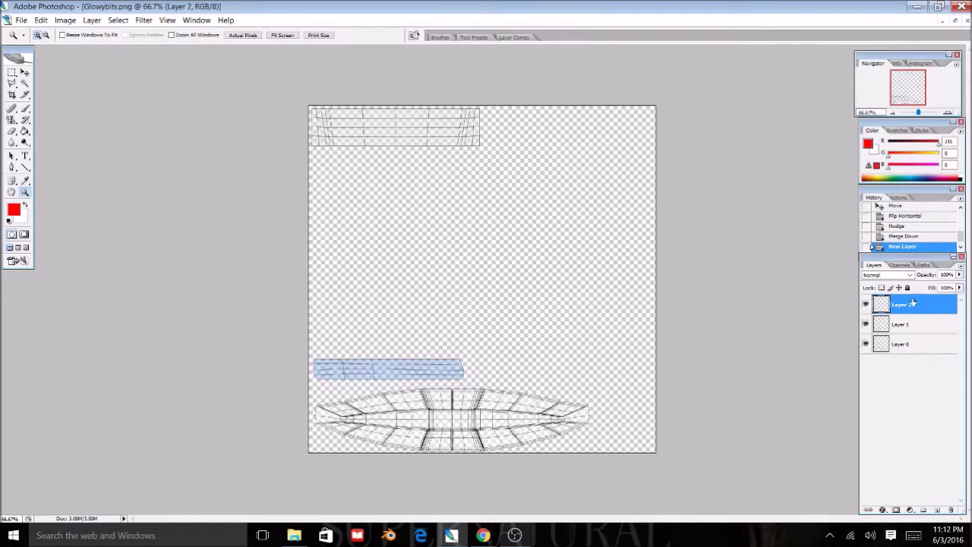
pyautogui.moveTo(913, 304); pyautogui.dragTo(912, 367)
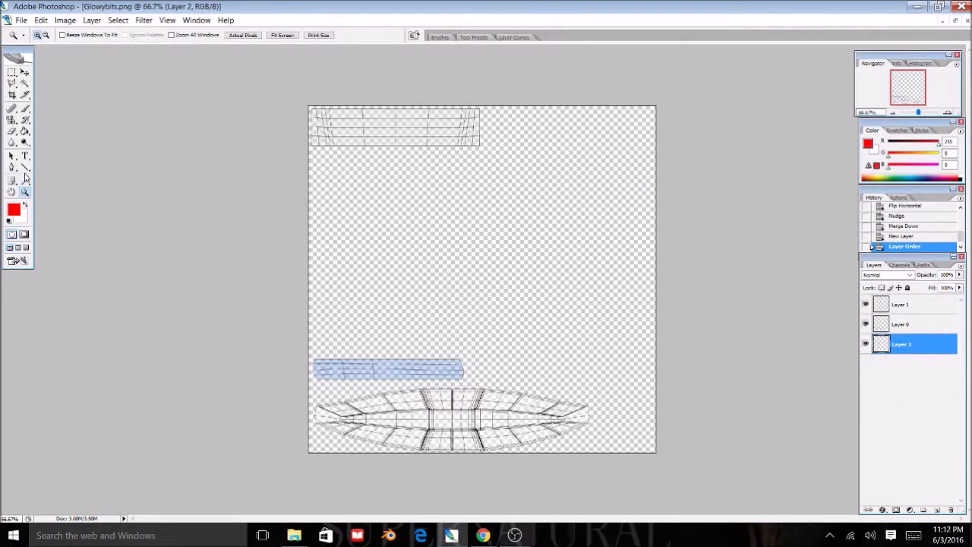
pyautogui.click(24, 133)
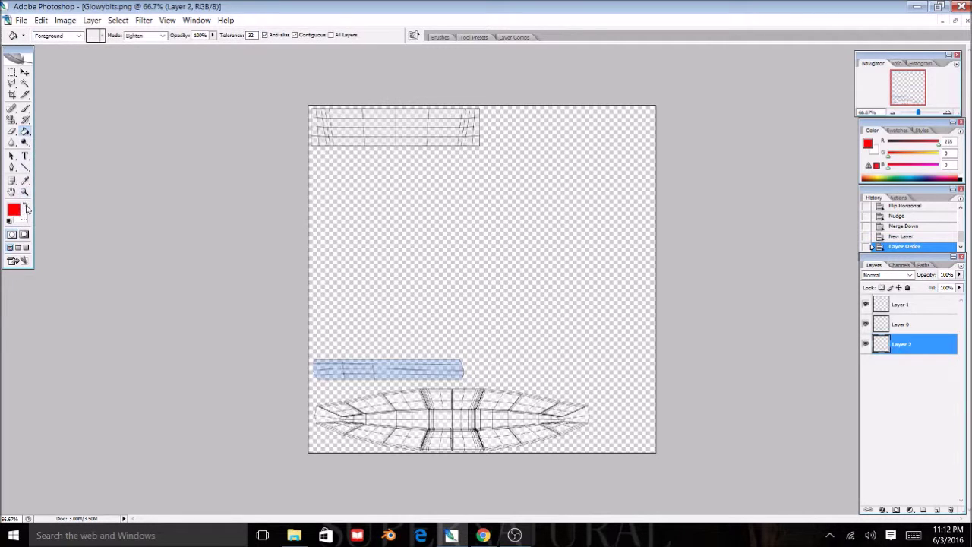
pyautogui.click(25, 205)
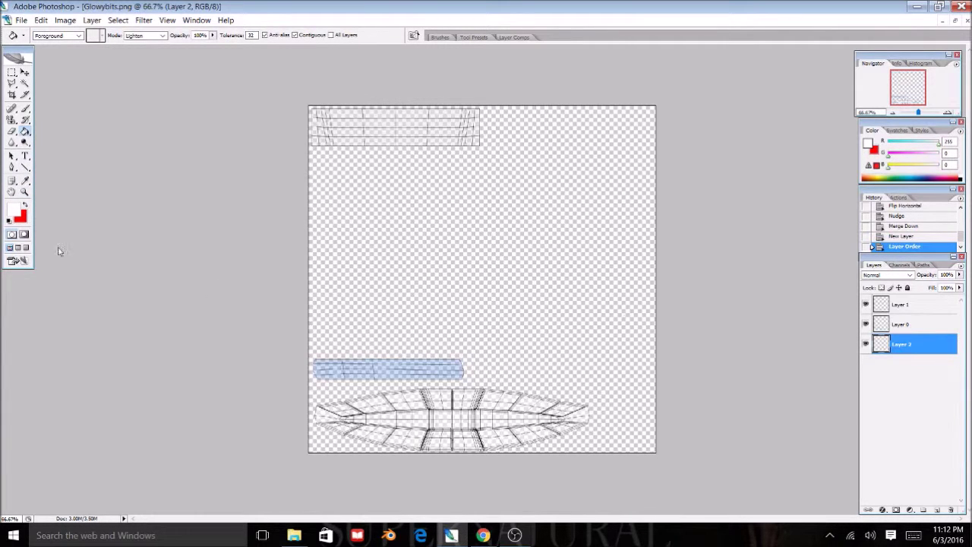
pyautogui.click(507, 240)
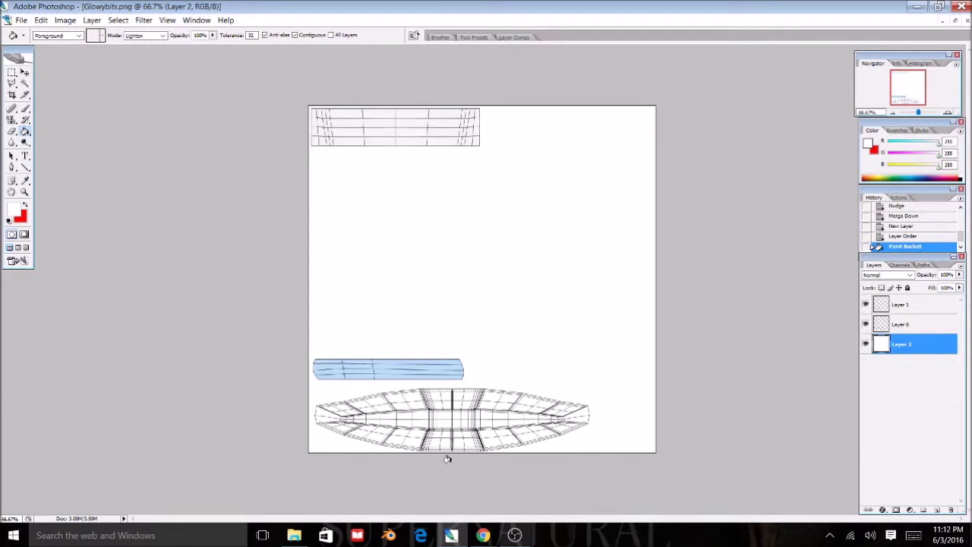
# - Check which wireframe parts Layer 1 and Layer 0 hold, and merge Layer 1 down into Layer 0
pyautogui.click(901, 305)
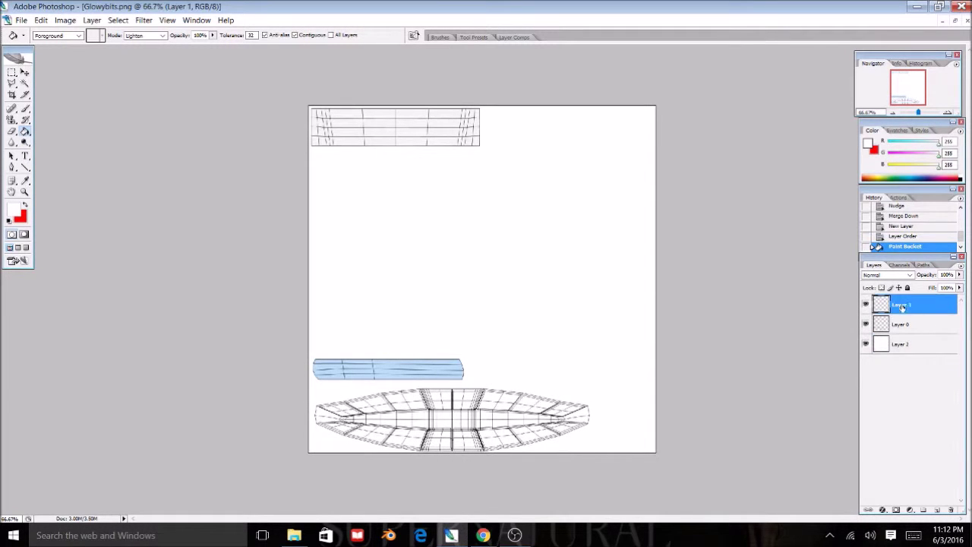
pyautogui.rightClick(911, 307)
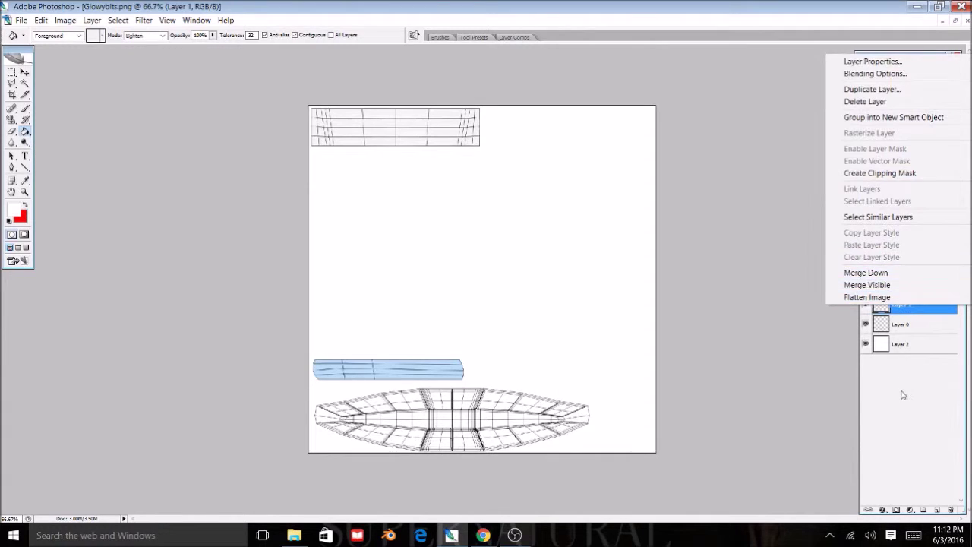
pyautogui.click(904, 378)
pyautogui.click(904, 324)
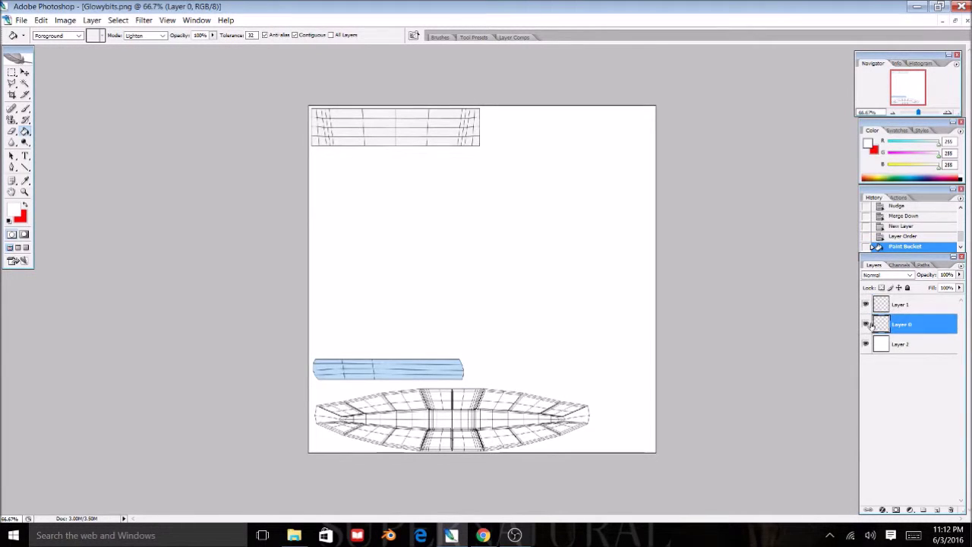
pyautogui.click(865, 325)
pyautogui.click(866, 304)
pyautogui.click(865, 304)
pyautogui.click(865, 324)
pyautogui.rightClick(901, 306)
pyautogui.click(890, 271)
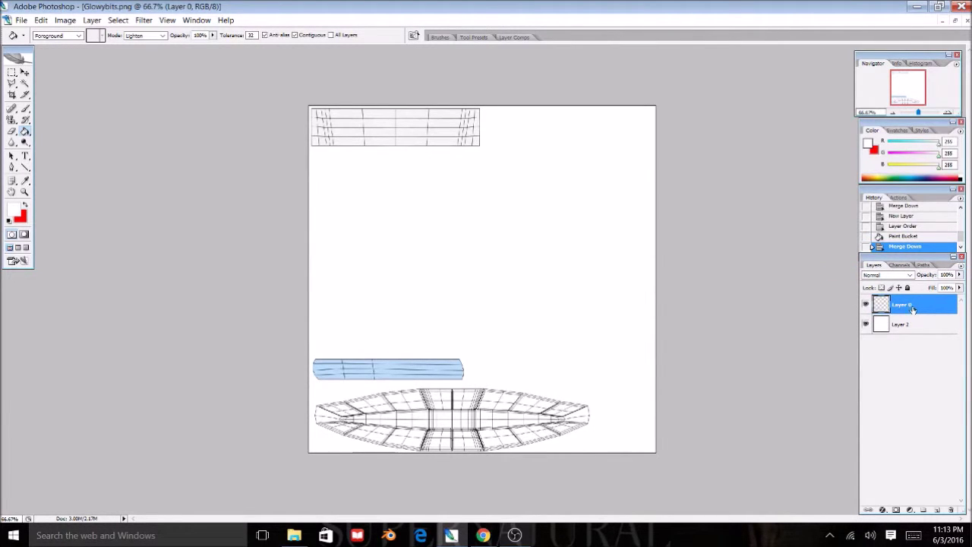
# - Rename the merged wireframe layer as UV and the white layer as Backgound
pyautogui.rightClick(911, 306)
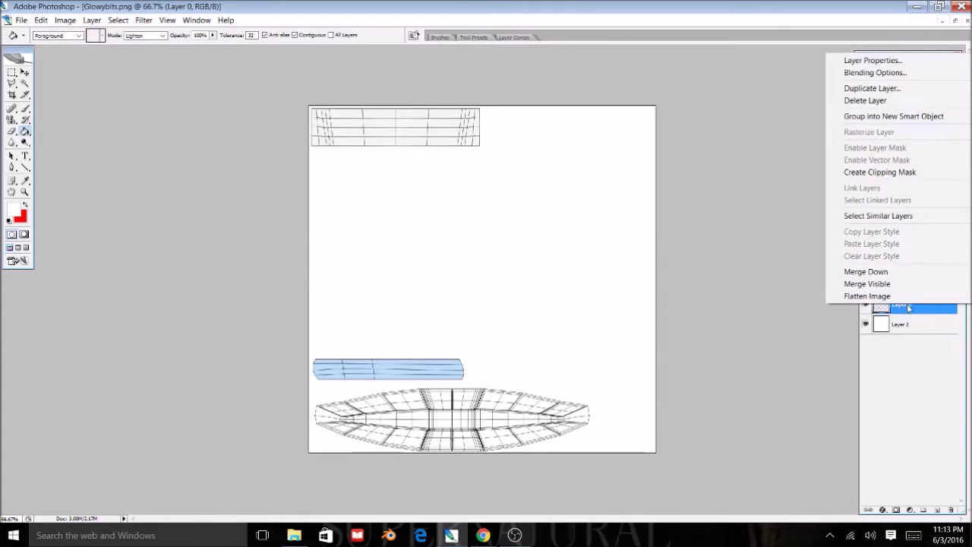
pyautogui.click(916, 312)
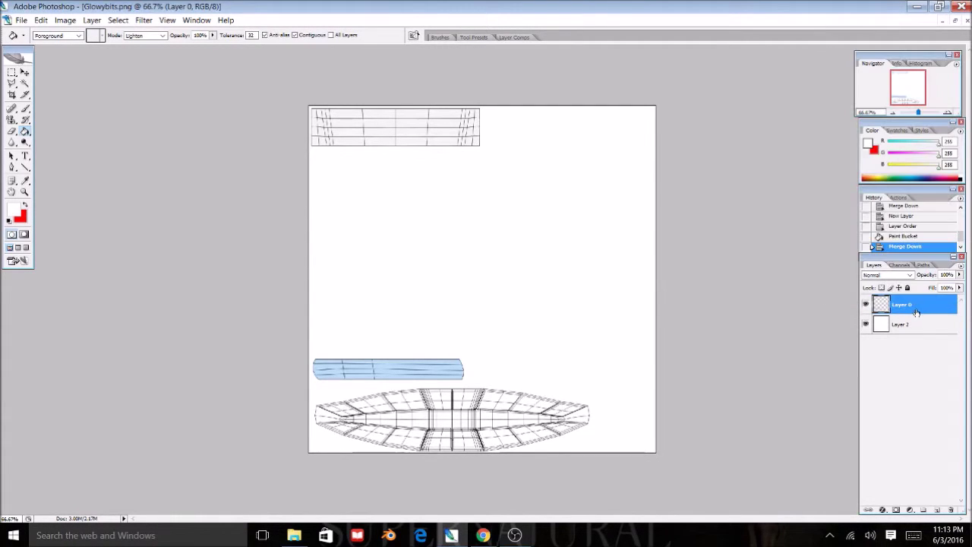
pyautogui.doubleClick(911, 305)
pyautogui.write('UV')
pyautogui.press('Return')
pyautogui.doubleClick(901, 325)
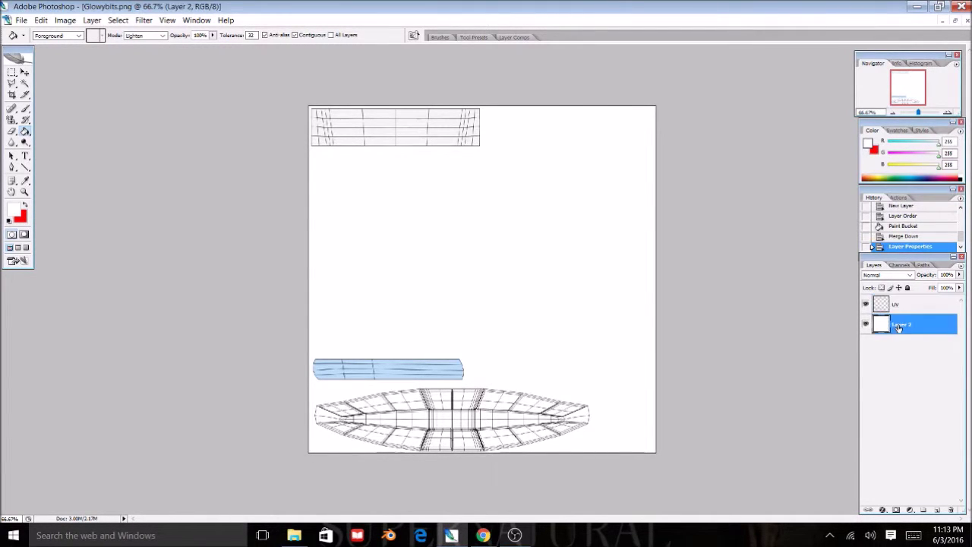
pyautogui.write('Backgound')
pyautogui.press('Return')
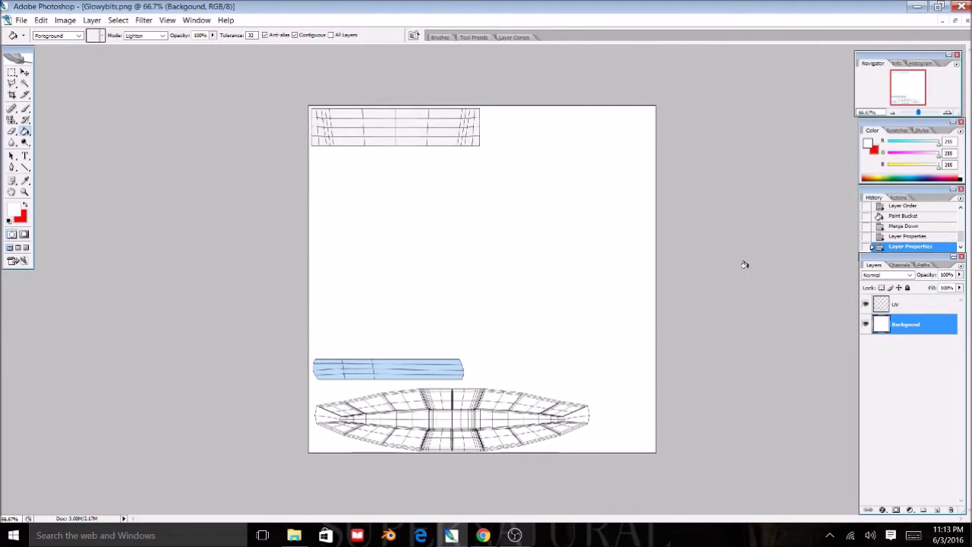
# - Add a new empty layer and place it between the UV layer and the white background layer
pyautogui.click(901, 306)
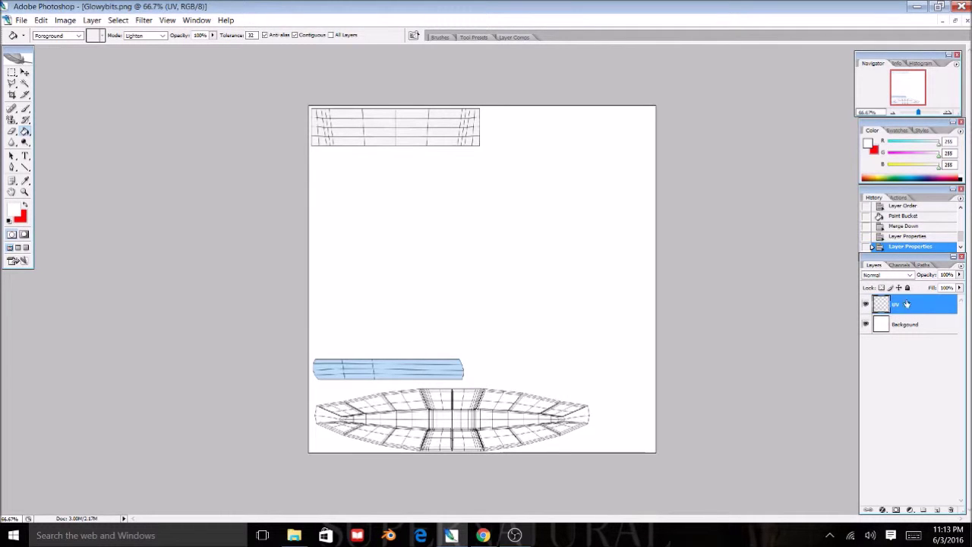
pyautogui.rightClick(909, 306)
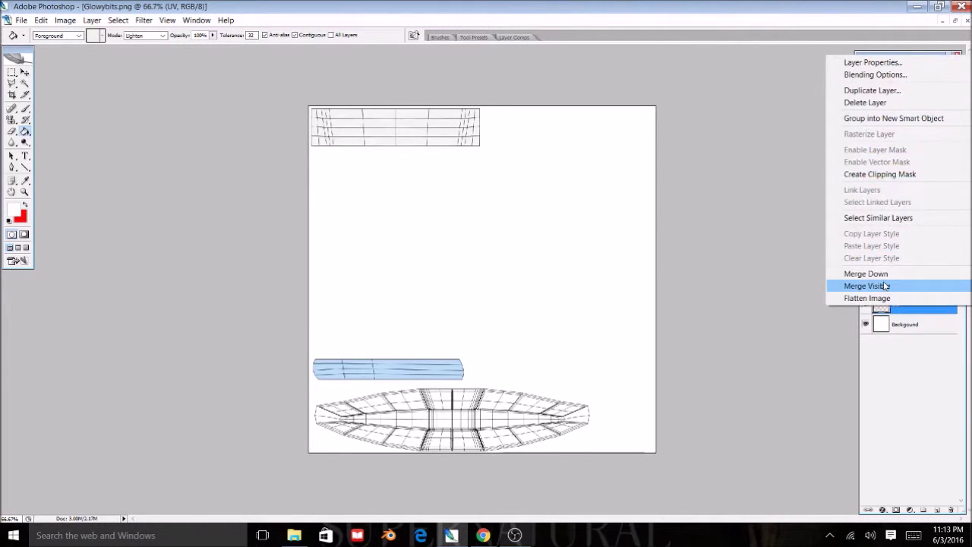
pyautogui.click(909, 450)
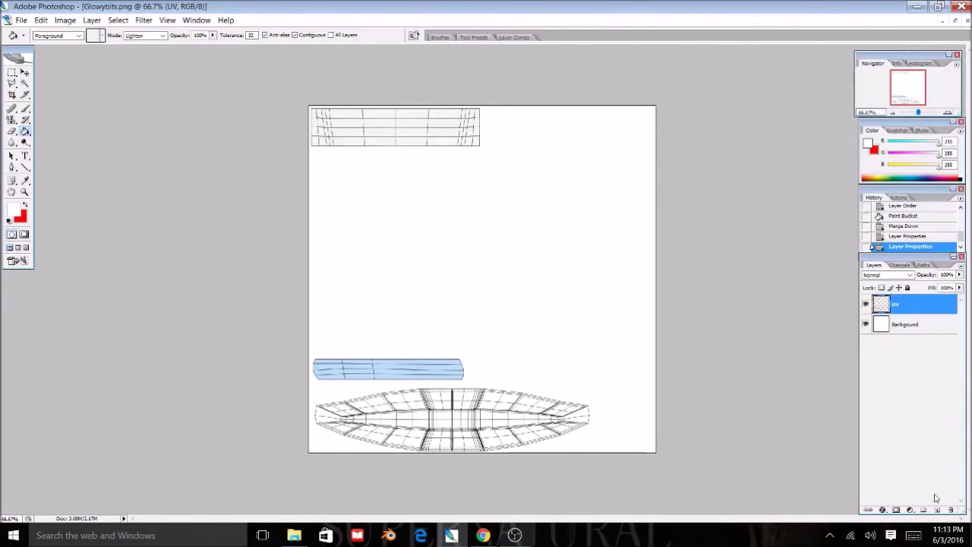
pyautogui.click(936, 511)
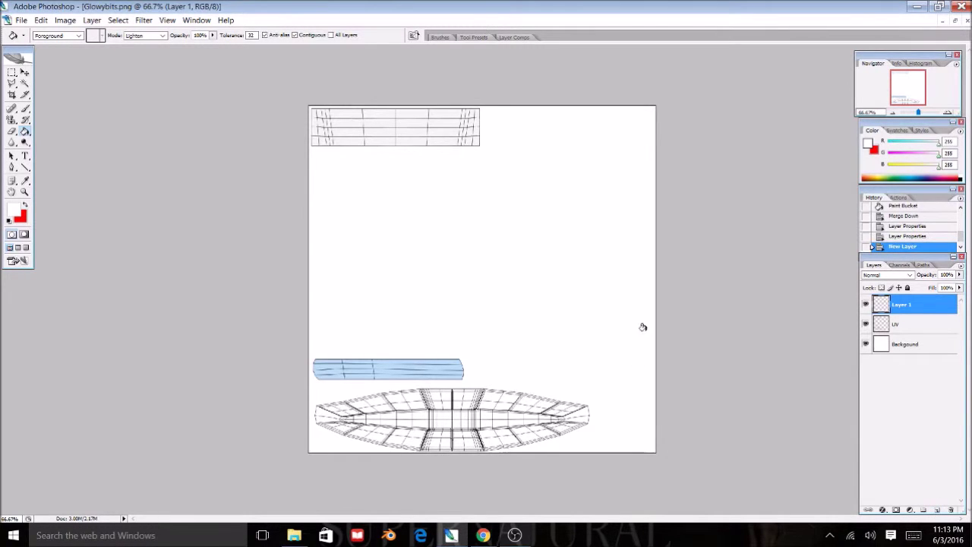
pyautogui.moveTo(909, 313); pyautogui.dragTo(909, 333)
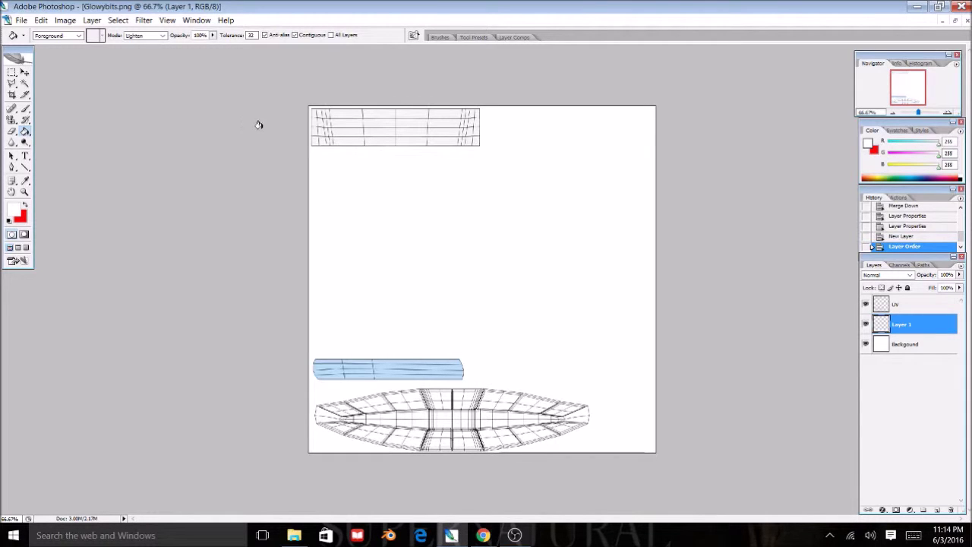
pyautogui.click(11, 72)
pyautogui.click(26, 205)
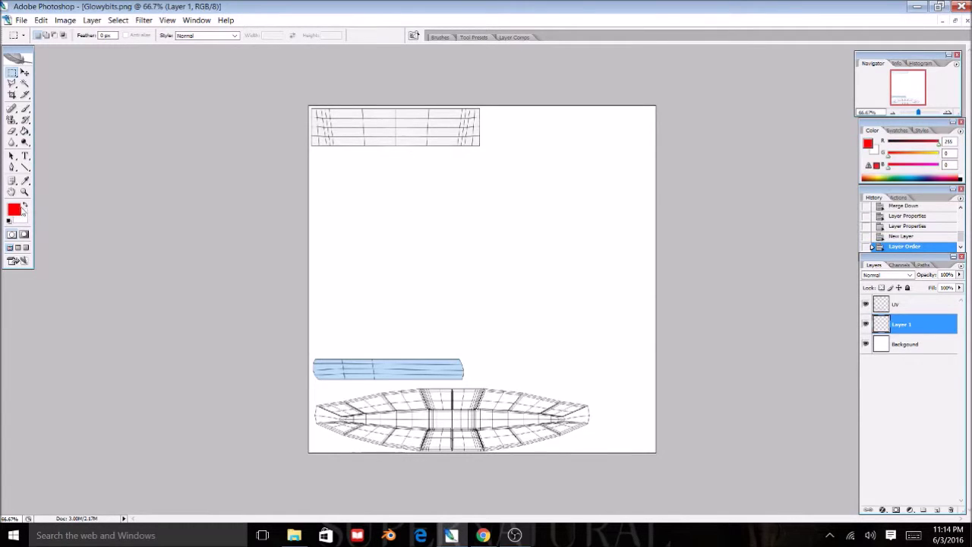
pyautogui.click(15, 210)
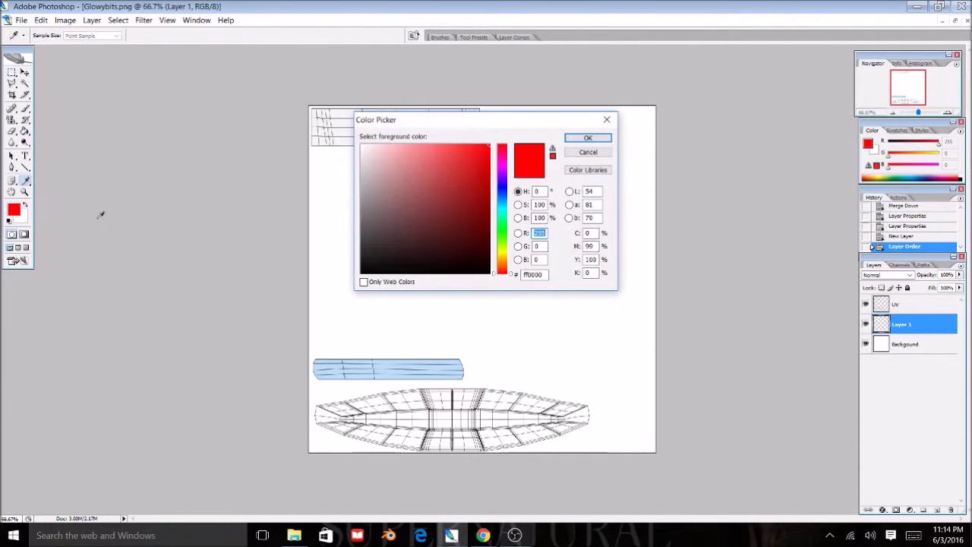
pyautogui.click(502, 196)
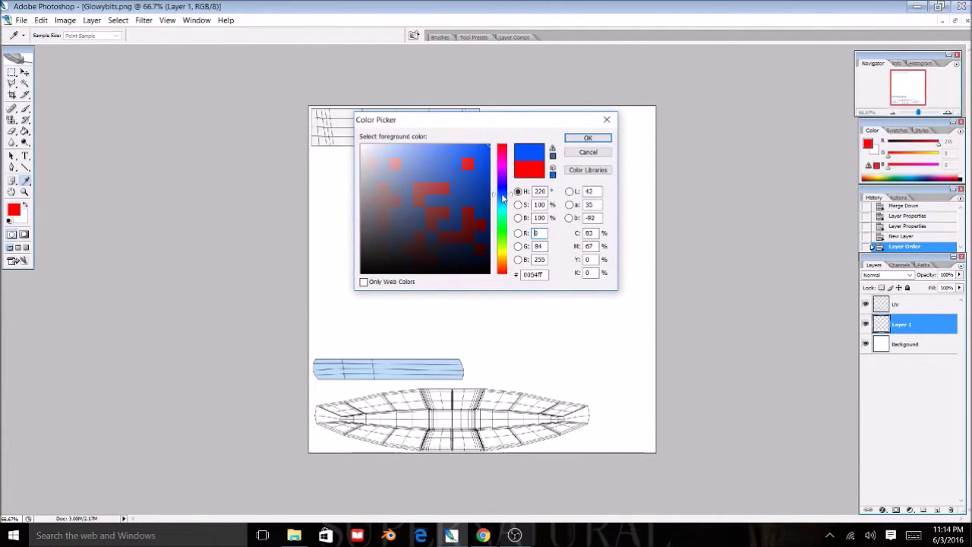
pyautogui.click(607, 119)
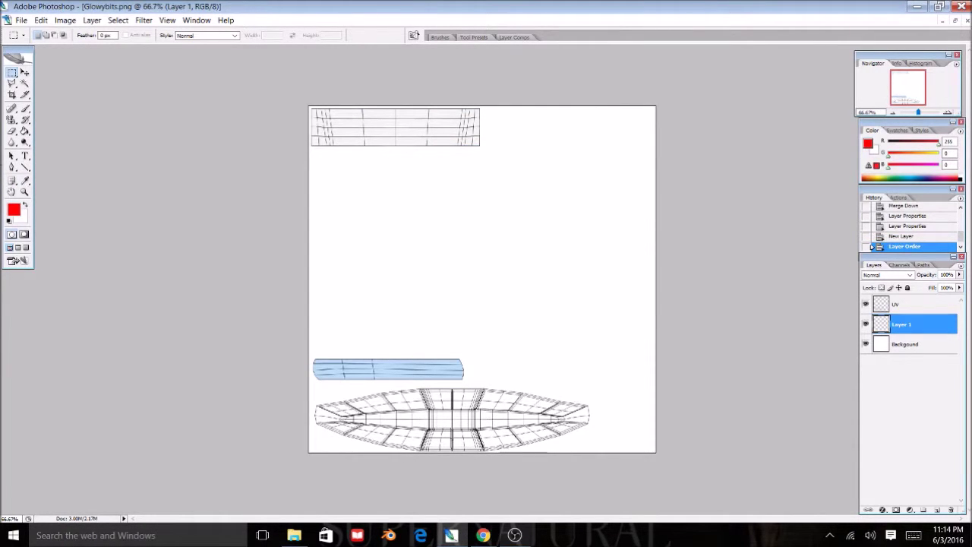
pyautogui.click(25, 206)
pyautogui.click(25, 206)
pyautogui.click(24, 206)
pyautogui.click(24, 206)
pyautogui.click(14, 209)
pyautogui.moveTo(501, 196)
pyautogui.mouseDown()
pyautogui.moveTo(482, 165)
pyautogui.moveTo(460, 165)
pyautogui.mouseUp()
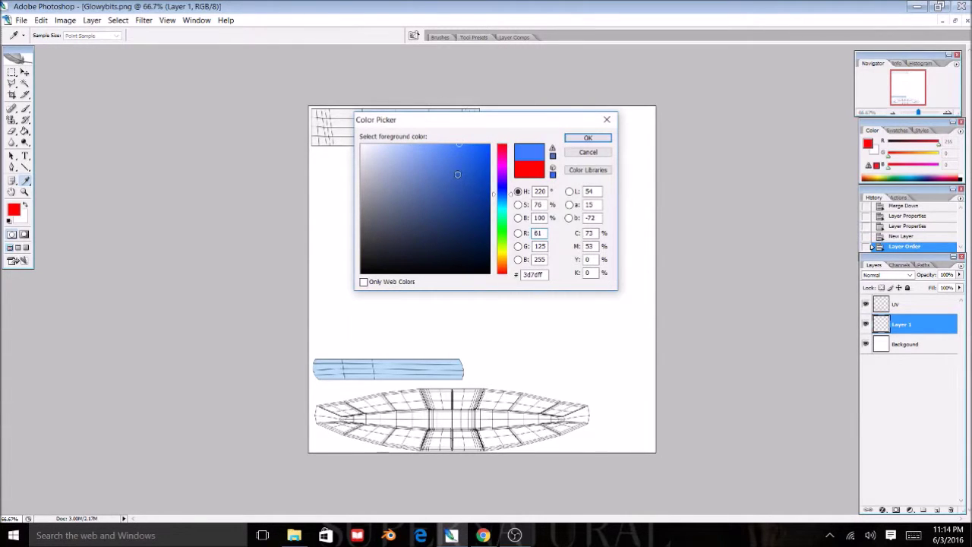
pyautogui.click(607, 155)
pyautogui.click(607, 155)
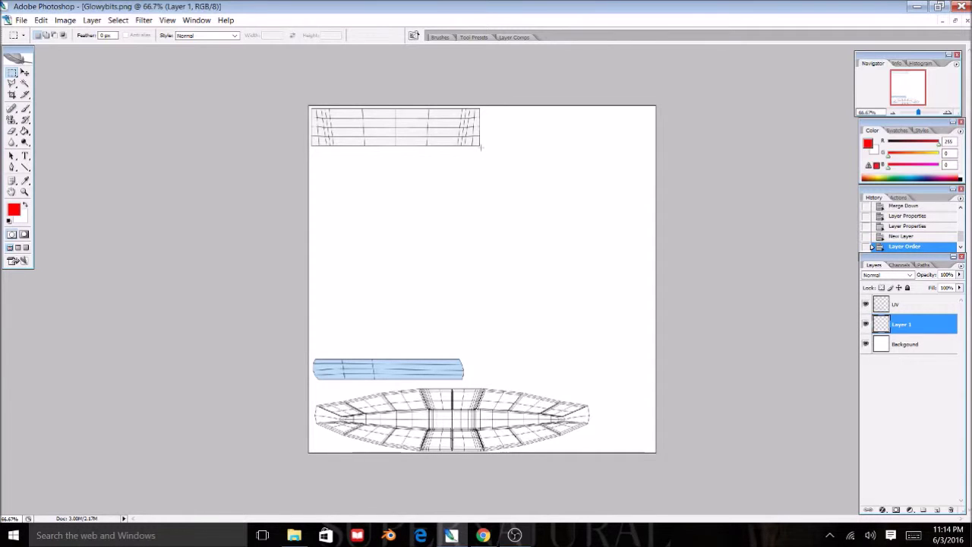
# - Set the foreground colour to near-black (RGB 1, 1, 1) and draw a rectangular marquee around the rectangular grid island at the canvas's upper edge
pyautogui.moveTo(481, 146); pyautogui.dragTo(254, 76)
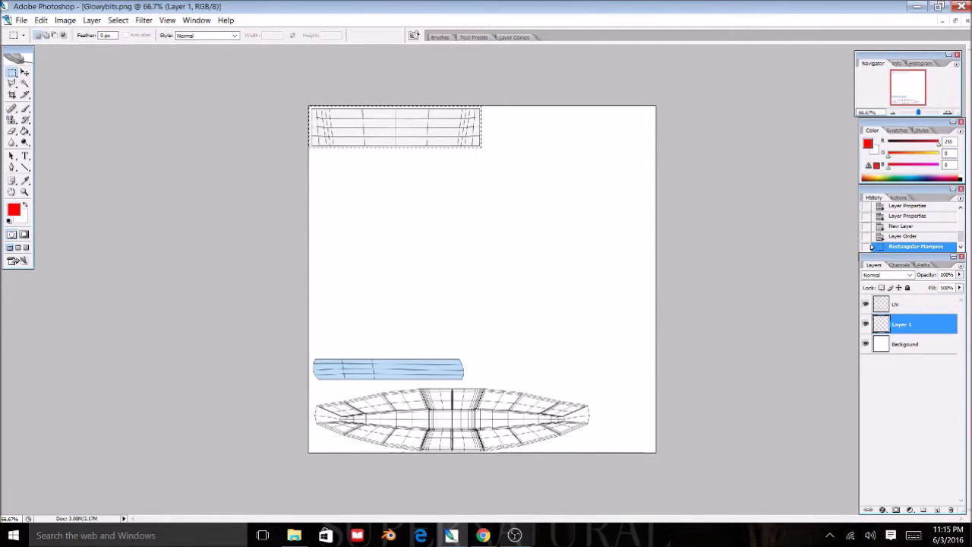
pyautogui.press('i')
pyautogui.click(14, 210)
pyautogui.moveTo(448, 220); pyautogui.dragTo(364, 274)
pyautogui.click(588, 138)
pyautogui.press('m')
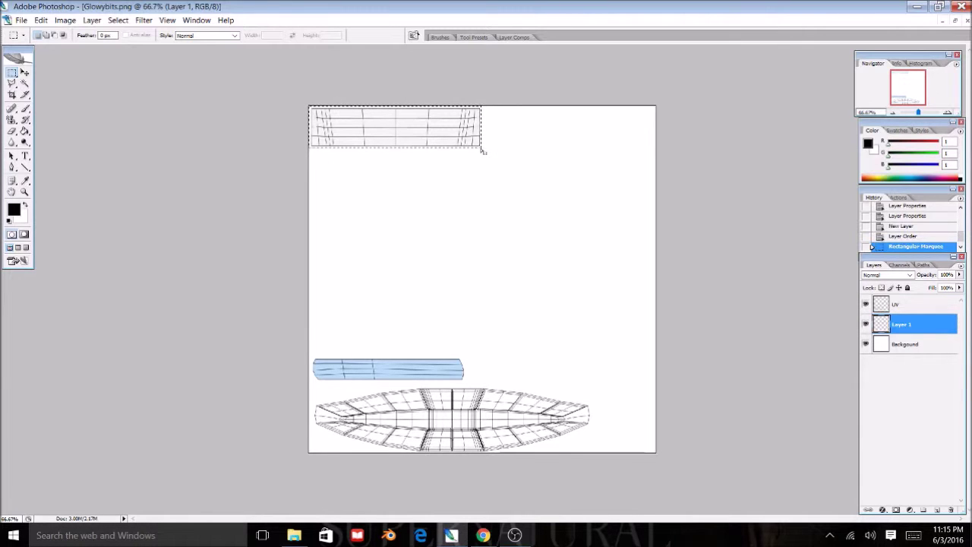
pyautogui.moveTo(482, 148); pyautogui.dragTo(482, 148)
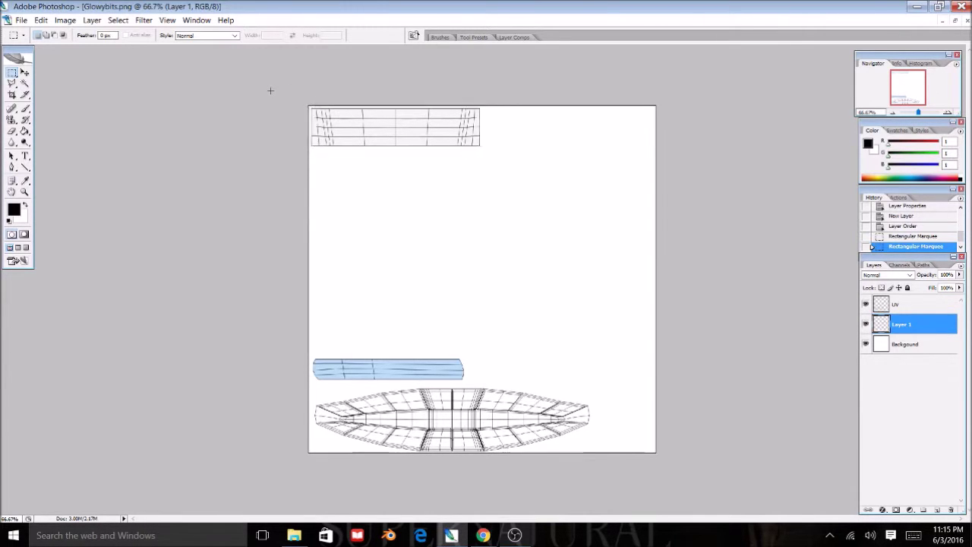
# - Rename the new empty layer between UV and the background as Impulse1
pyautogui.doubleClick(901, 325)
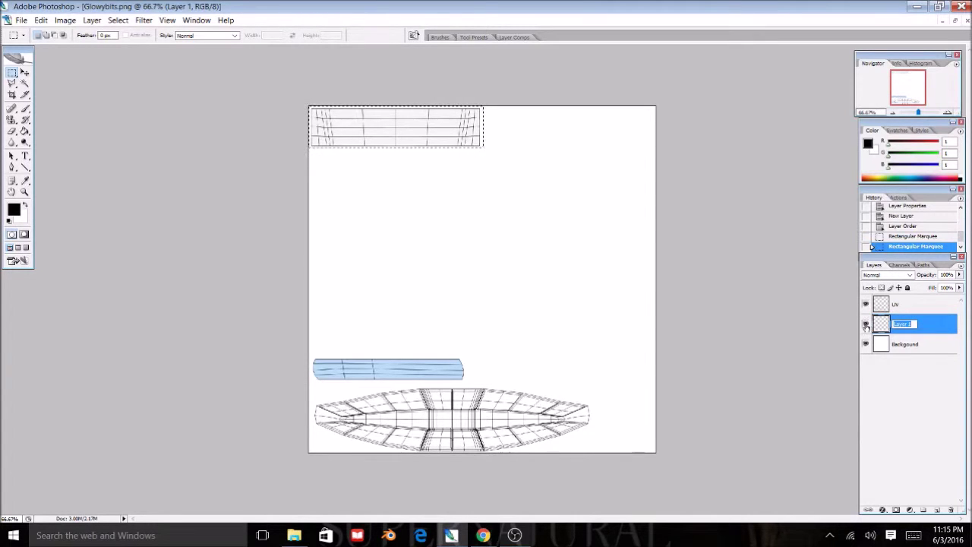
pyautogui.write('Impulse1')
pyautogui.press('Return')
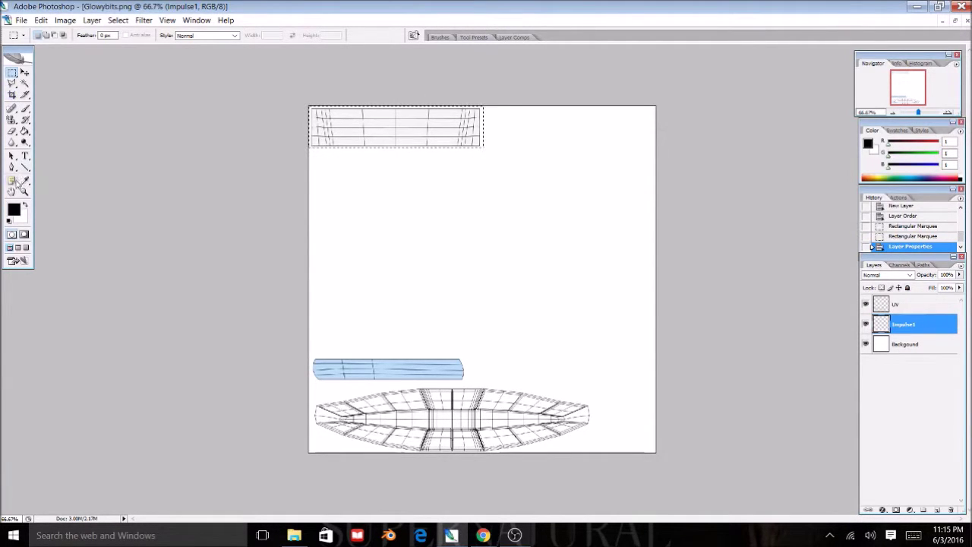
# - Fill the marquee selection on Impulse1 with the near-black foreground colour using the Paint Bucket, and hide the UV layer
pyautogui.click(24, 131)
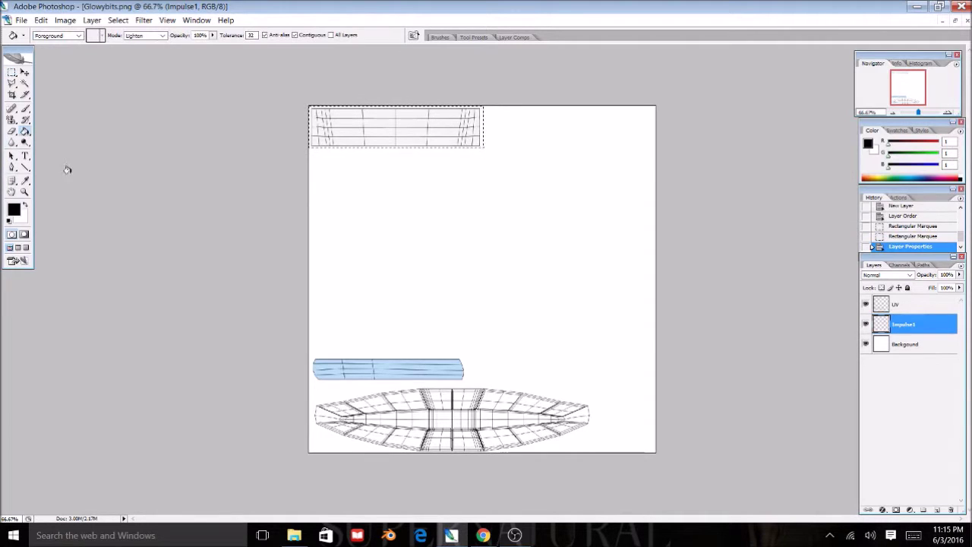
pyautogui.click(424, 123)
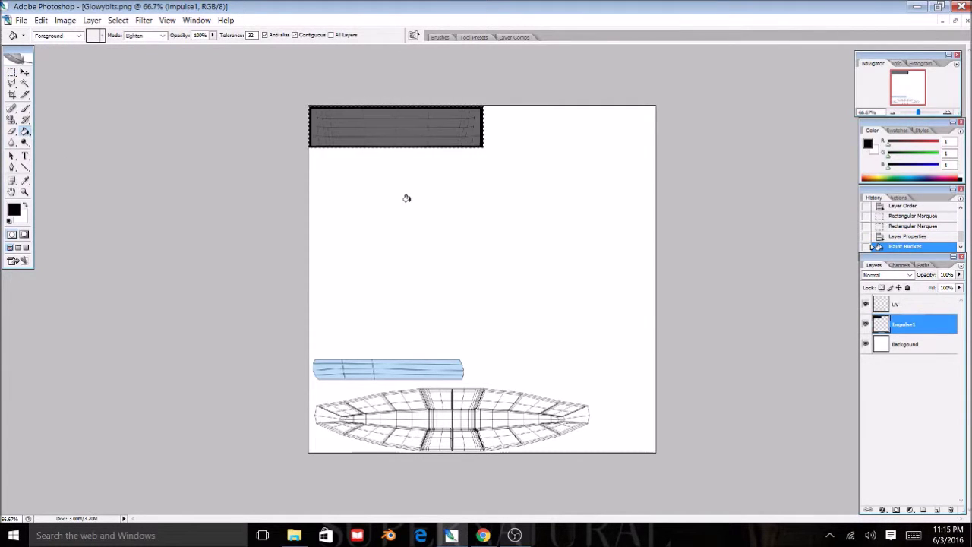
pyautogui.click(865, 304)
pyautogui.click(865, 304)
pyautogui.click(865, 304)
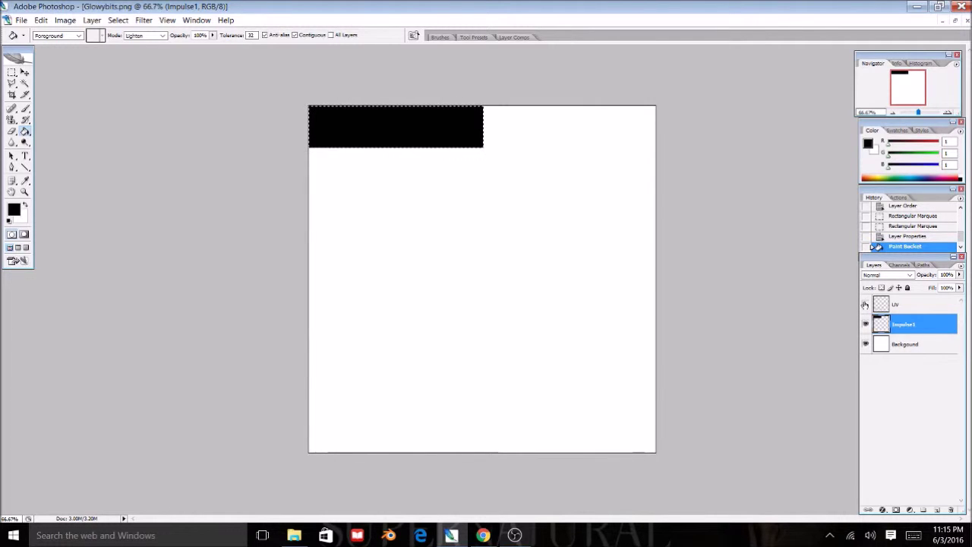
# - Show the UV layer again and set the foreground colour to light red (RGB 255, 56, 56)
pyautogui.click(865, 304)
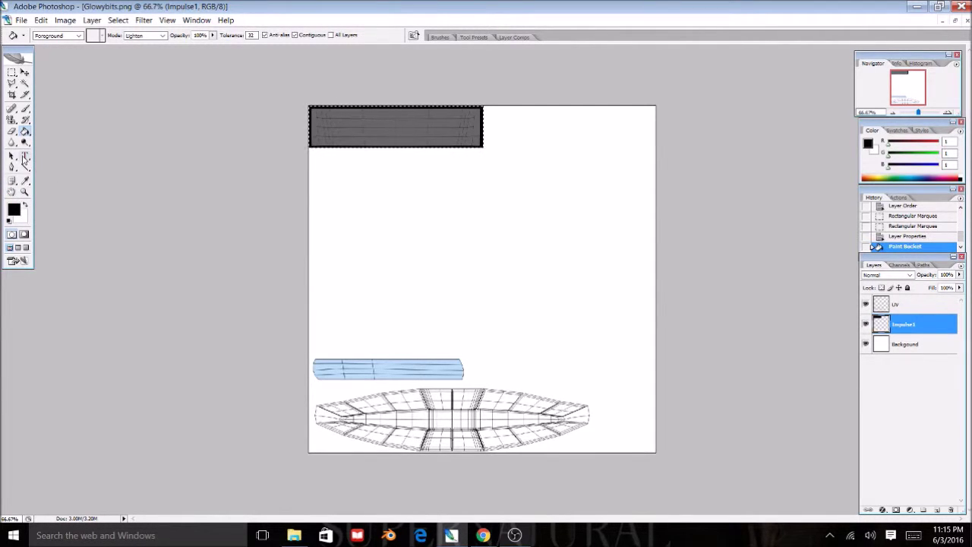
pyautogui.click(24, 208)
pyautogui.click(24, 207)
pyautogui.click(13, 211)
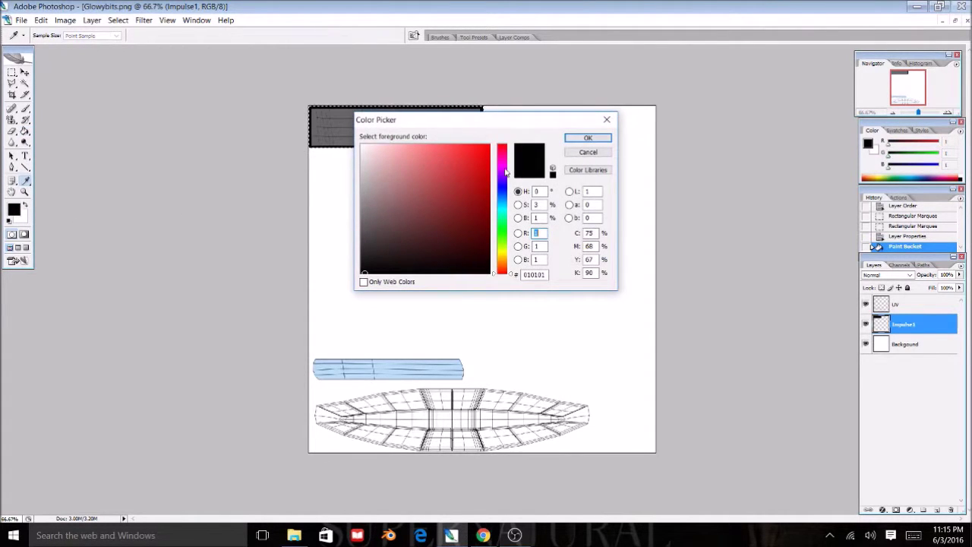
pyautogui.write('255')
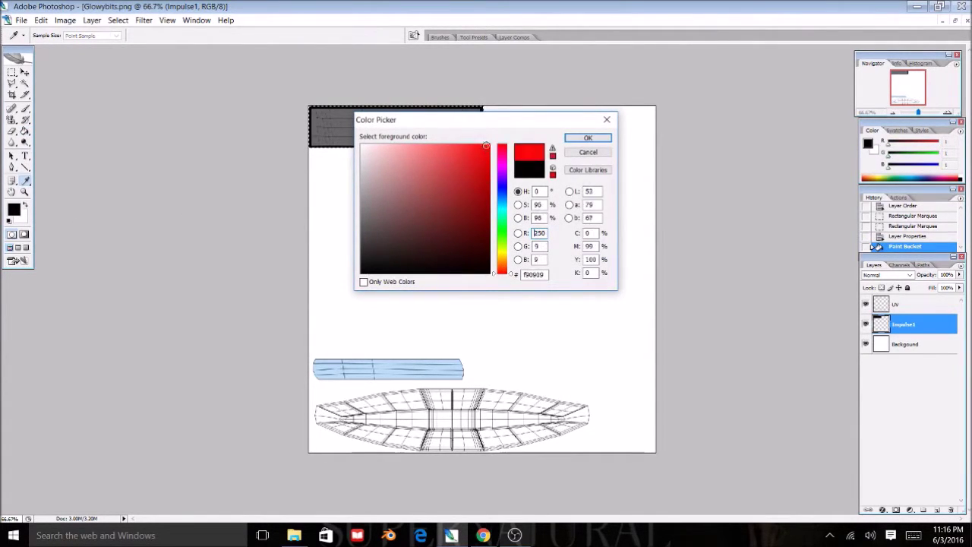
pyautogui.press('Down')
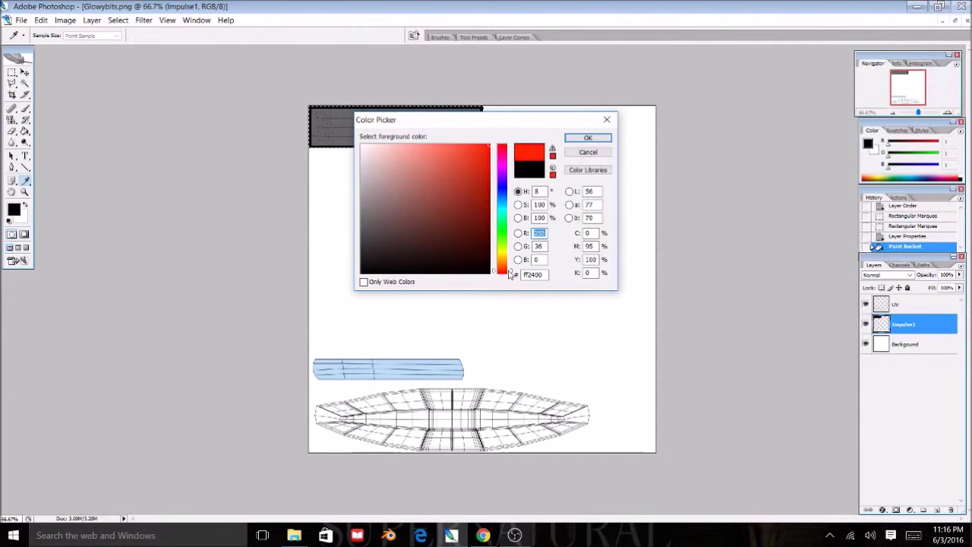
pyautogui.press('Up')
pyautogui.moveTo(484, 145)
pyautogui.mouseDown()
pyautogui.moveTo(447, 140)
pyautogui.moveTo(462, 141)
pyautogui.mouseUp()
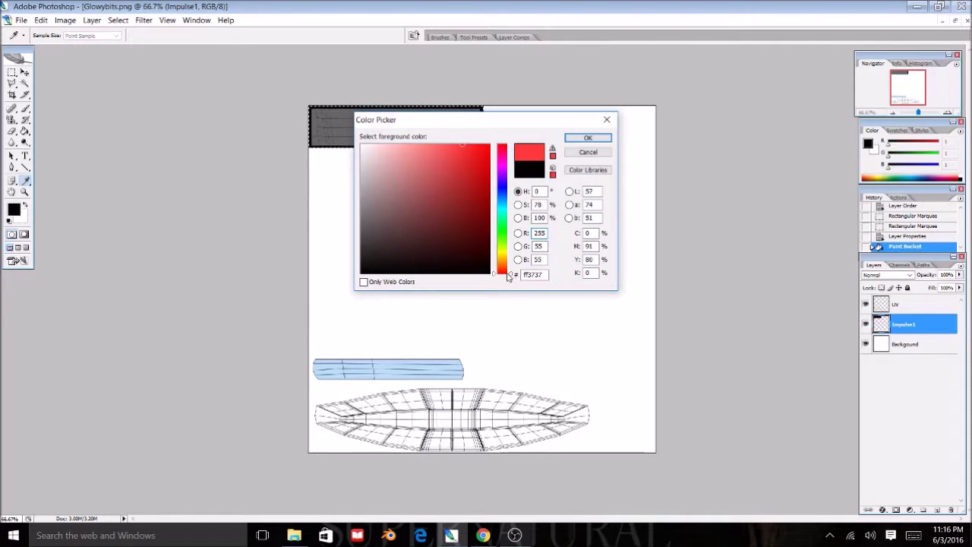
pyautogui.moveTo(509, 272)
pyautogui.mouseDown()
pyautogui.moveTo(501, 135)
pyautogui.moveTo(461, 143)
pyautogui.mouseUp()
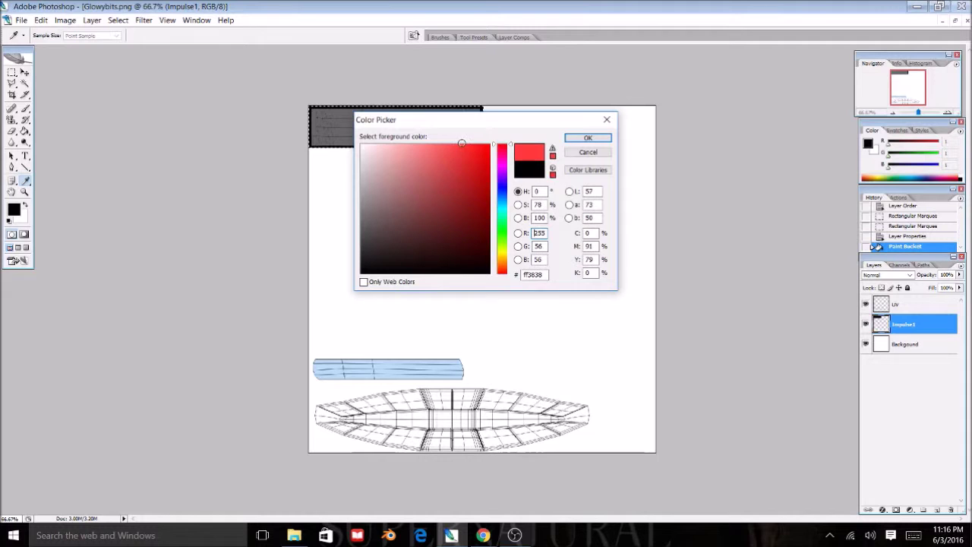
pyautogui.click(584, 139)
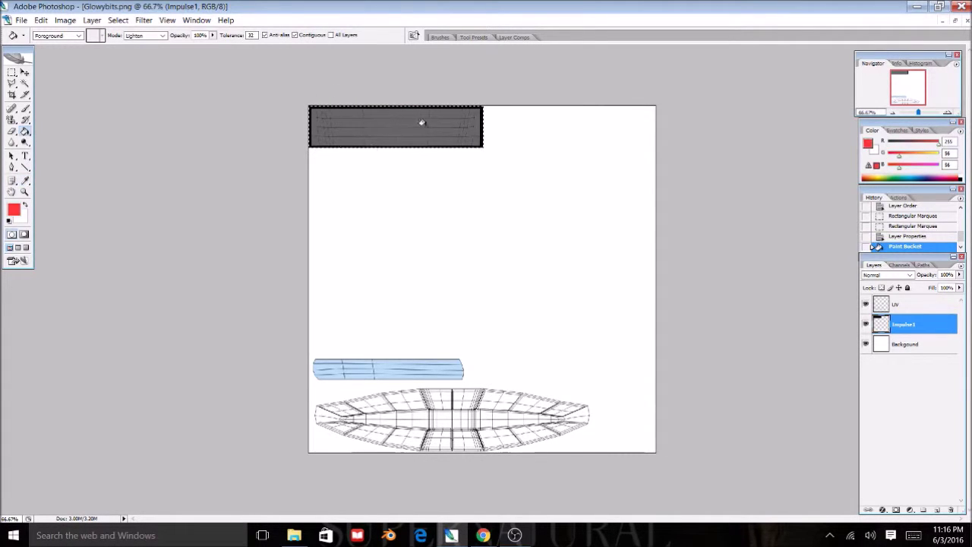
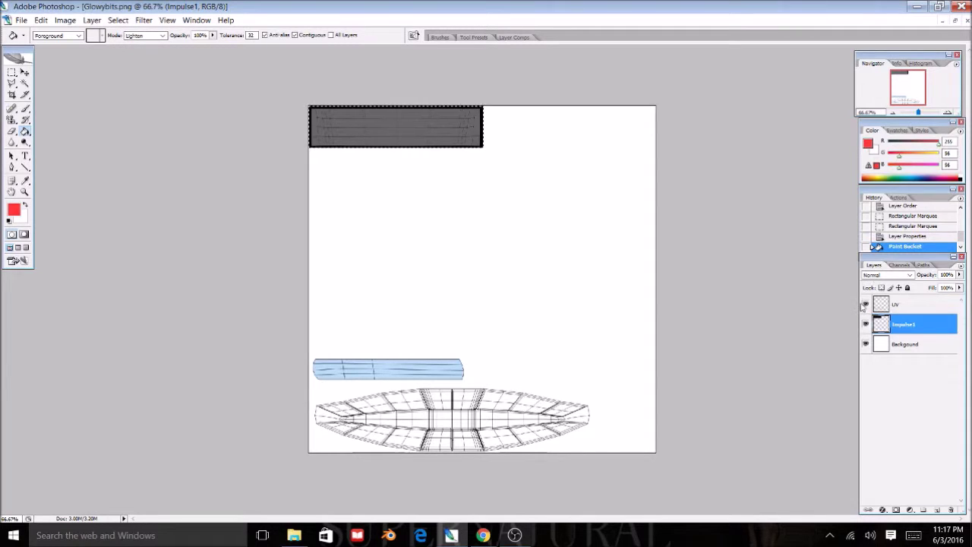
# - Hide the UV layer and make Impulse1 the active layer
pyautogui.click(865, 304)
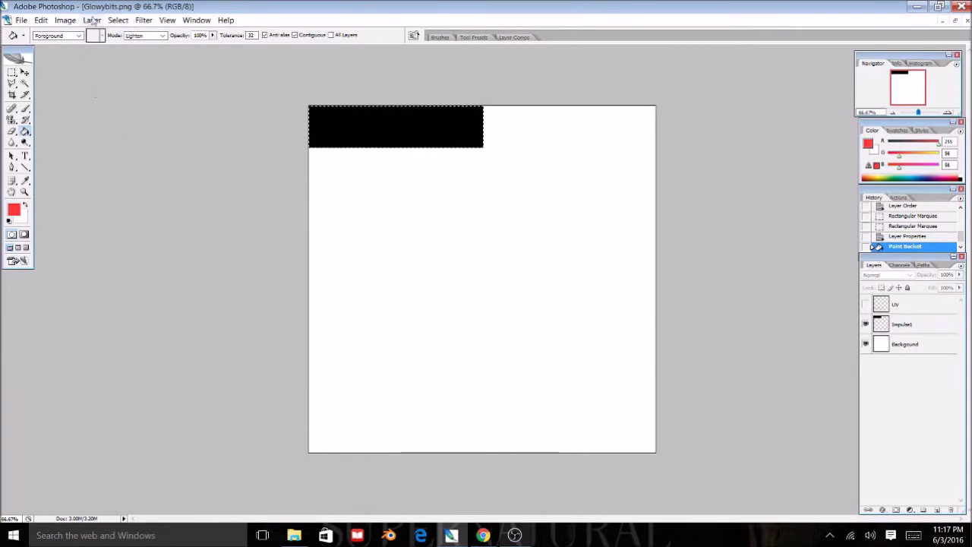
pyautogui.click(142, 21)
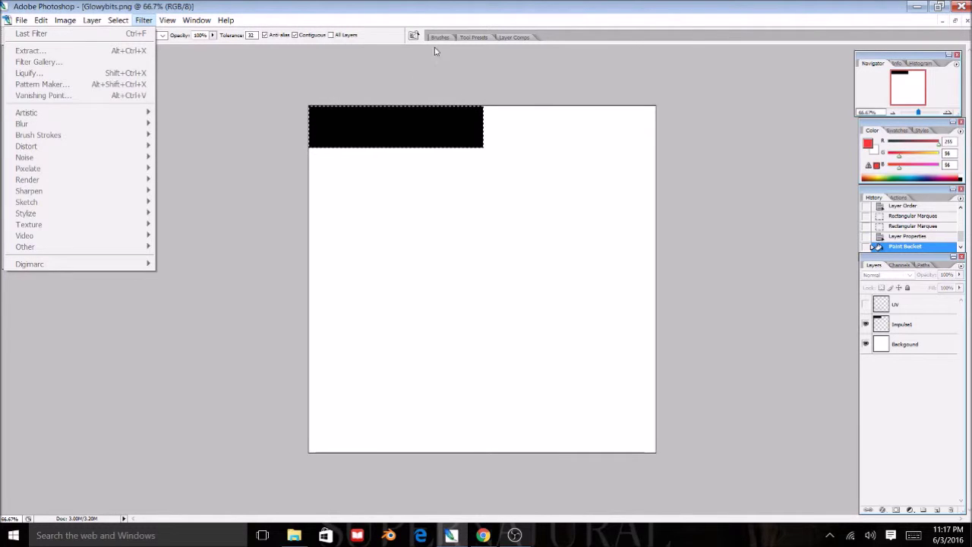
pyautogui.click(911, 332)
pyautogui.click(911, 328)
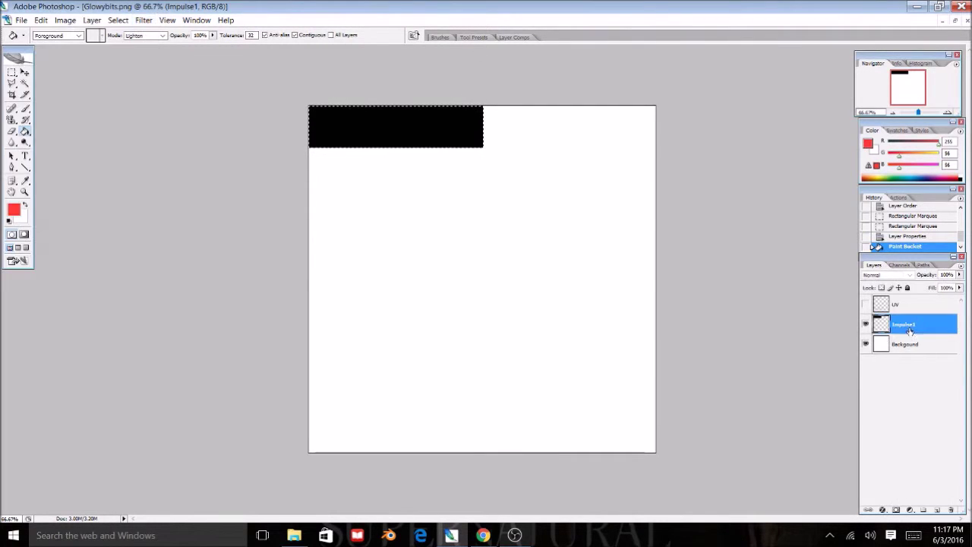
pyautogui.click(144, 21)
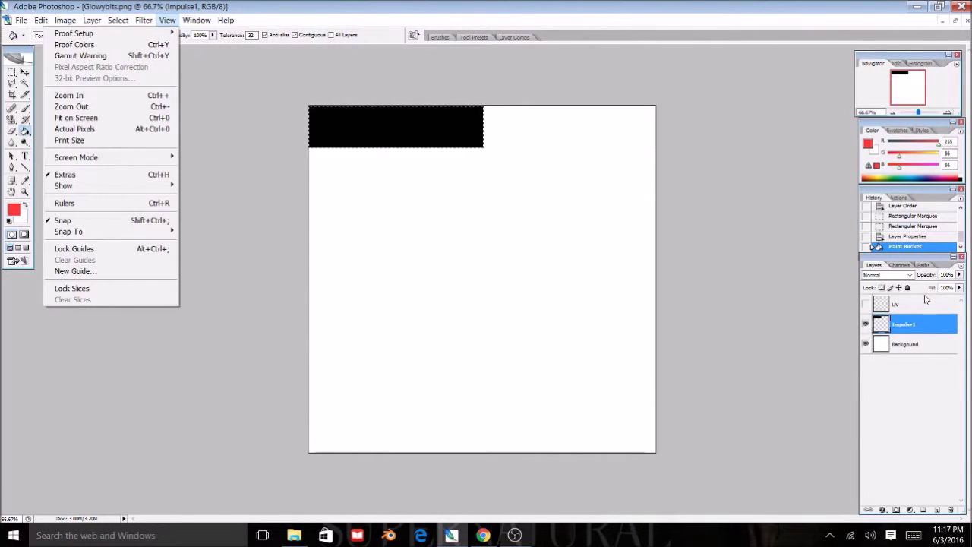
pyautogui.click(953, 511)
pyautogui.click(953, 511)
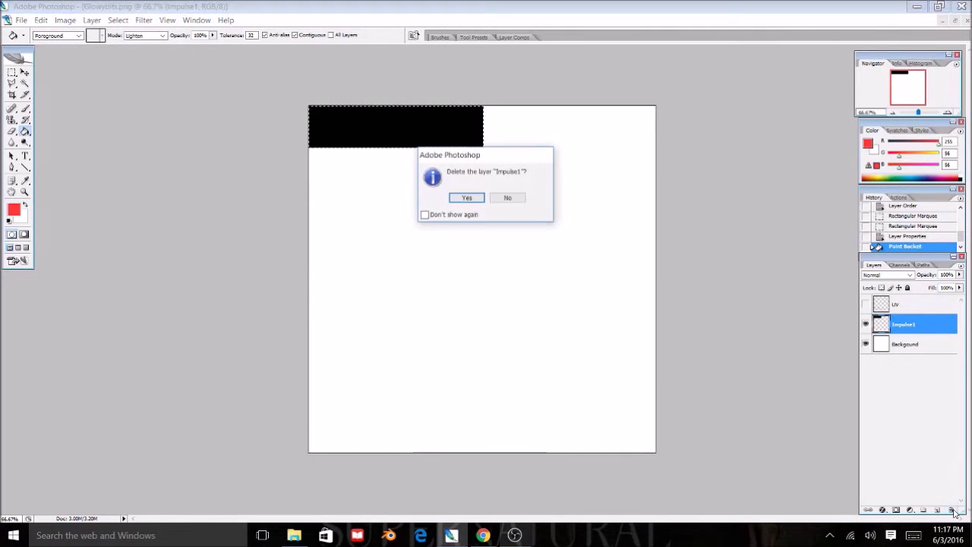
pyautogui.click(508, 198)
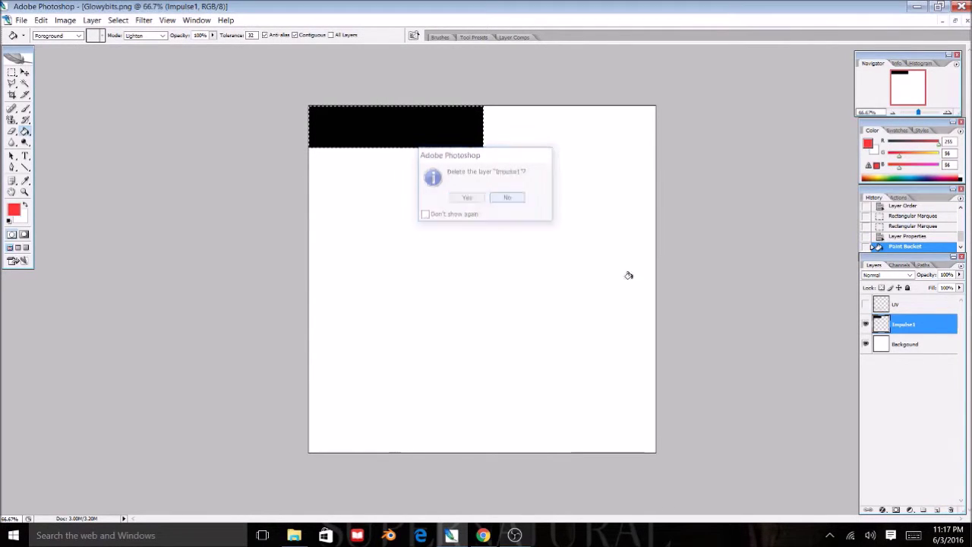
# - Add a new empty layer directly above Impulse1
pyautogui.click(936, 509)
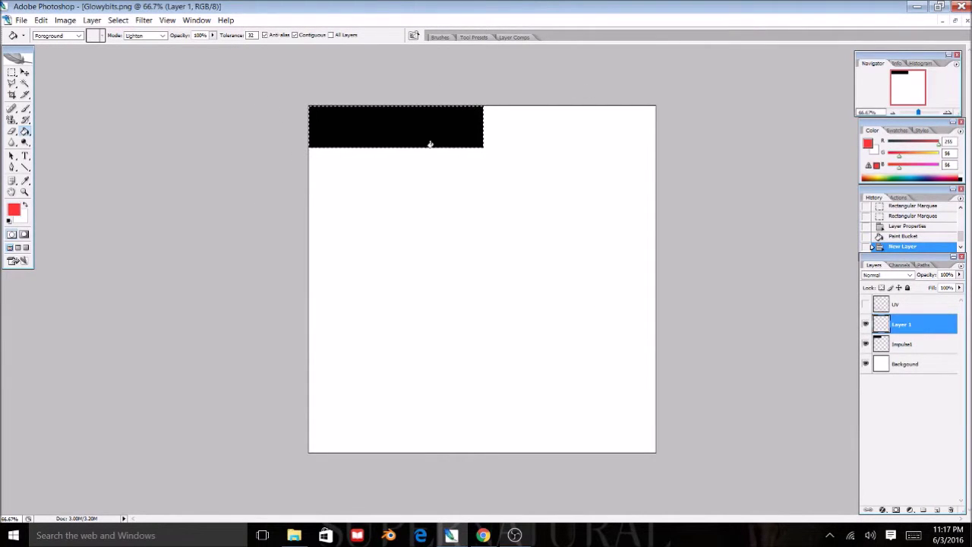
pyautogui.click(144, 20)
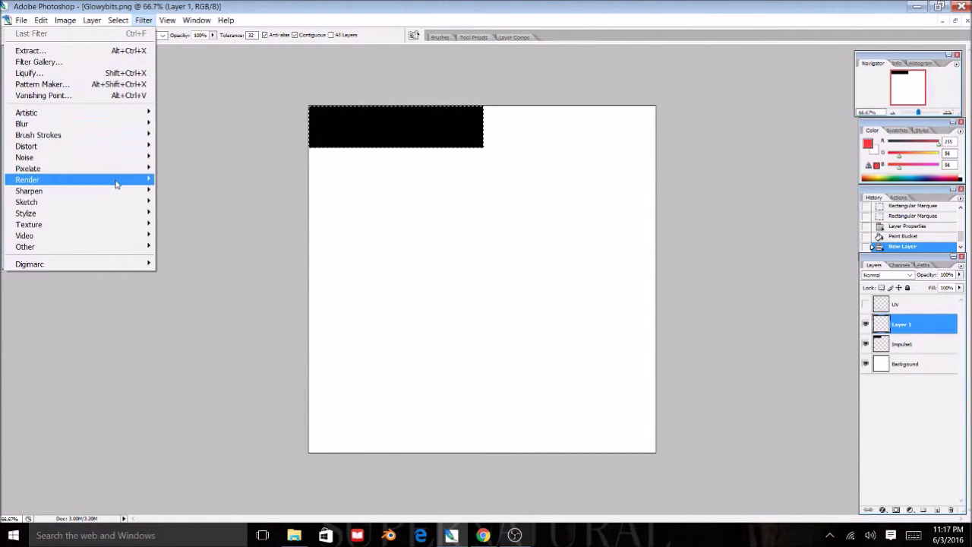
pyautogui.moveTo(114, 185)
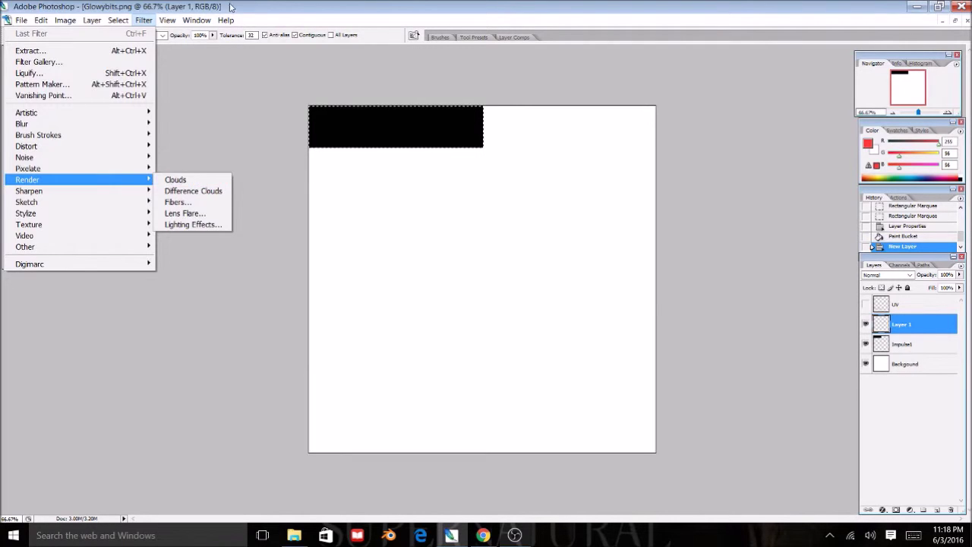
pyautogui.press('Escape')
pyautogui.press('Escape')
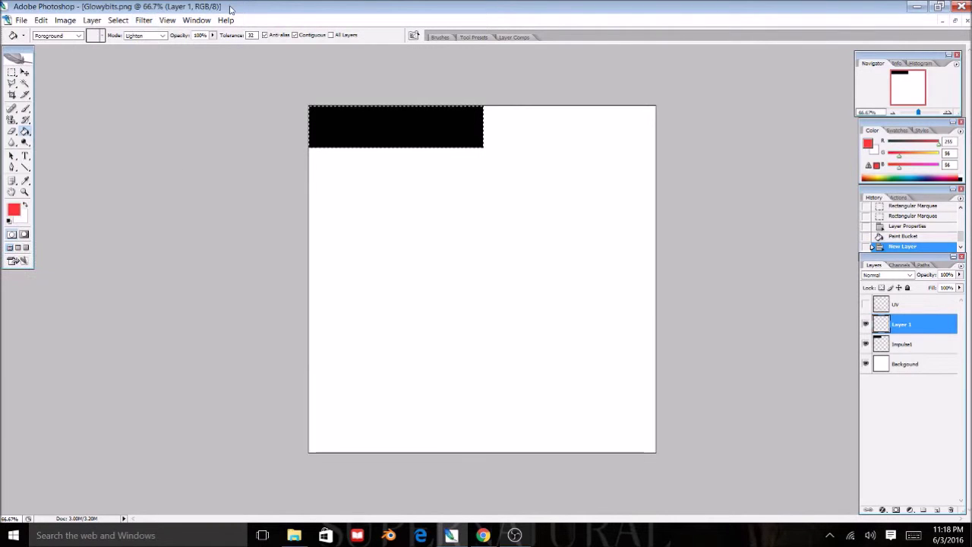
# - Switch from the Paint Bucket to the Gradient tool and set it to the radial style
pyautogui.click(12, 132)
pyautogui.click(25, 132)
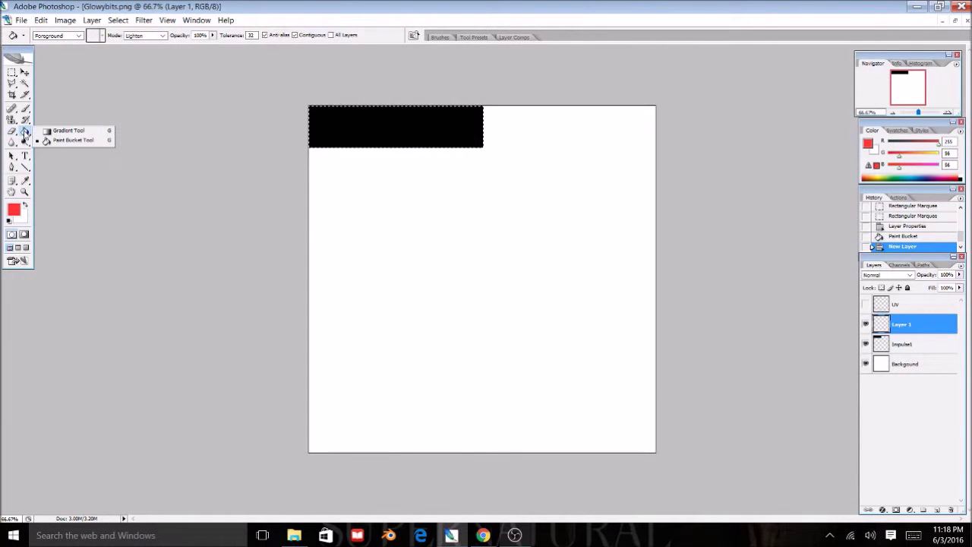
pyautogui.click(68, 131)
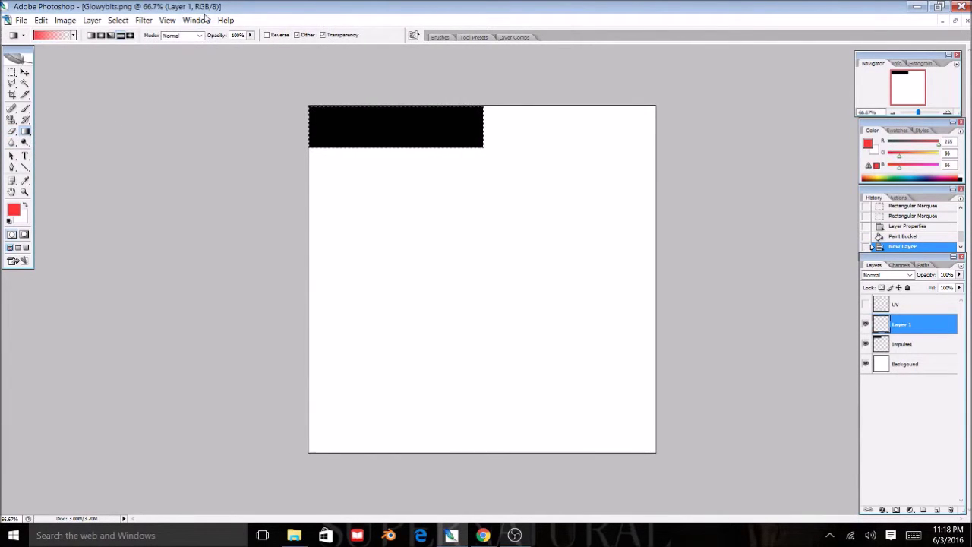
pyautogui.click(101, 36)
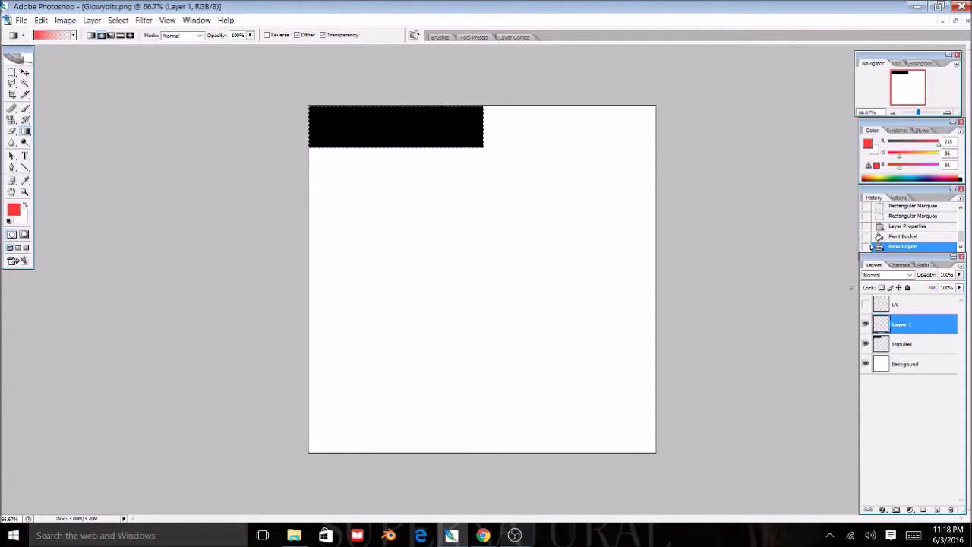
# - Try red radial gradients of different sizes from the middle of the black rectangle on Layer 1, undoing each one
pyautogui.click(866, 304)
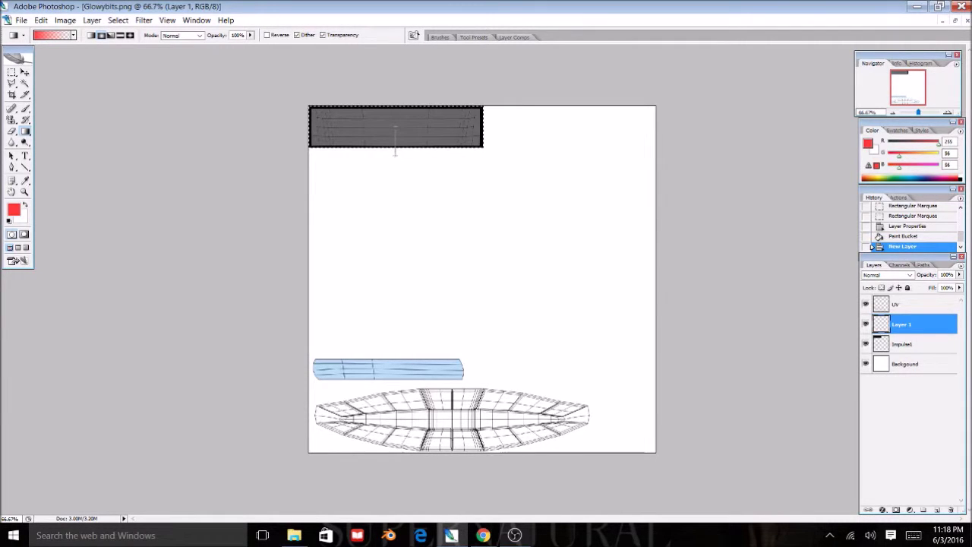
pyautogui.moveTo(395, 152); pyautogui.dragTo(395, 152)
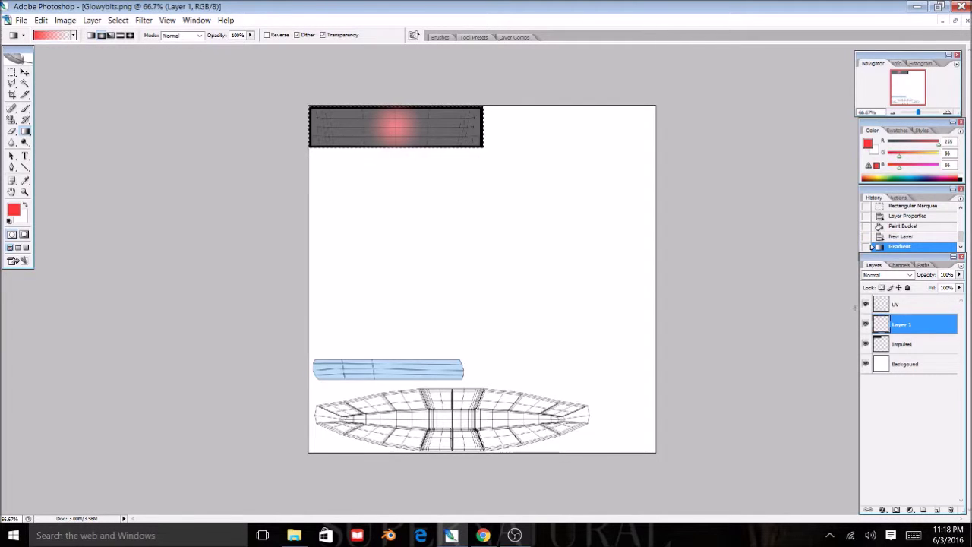
pyautogui.click(865, 304)
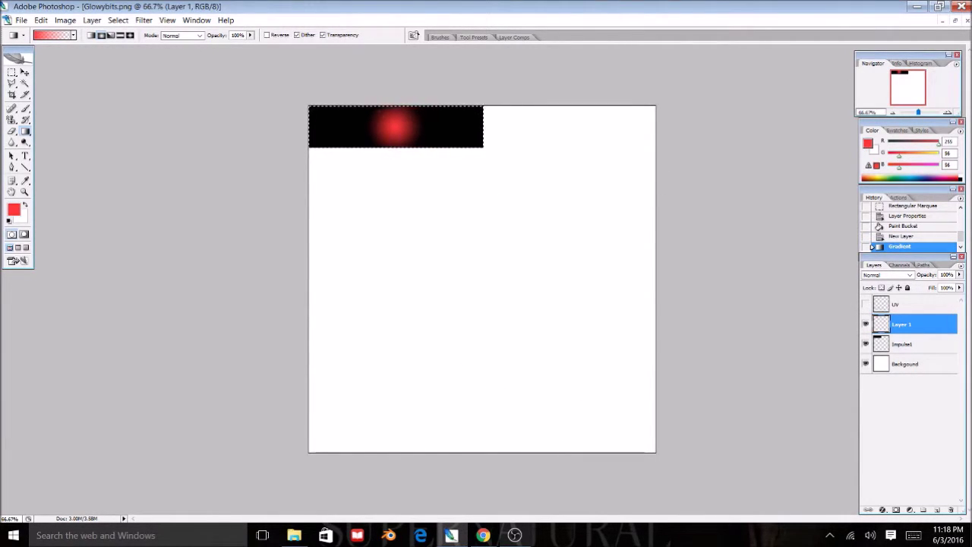
pyautogui.hotkey('ctrl', 'z')
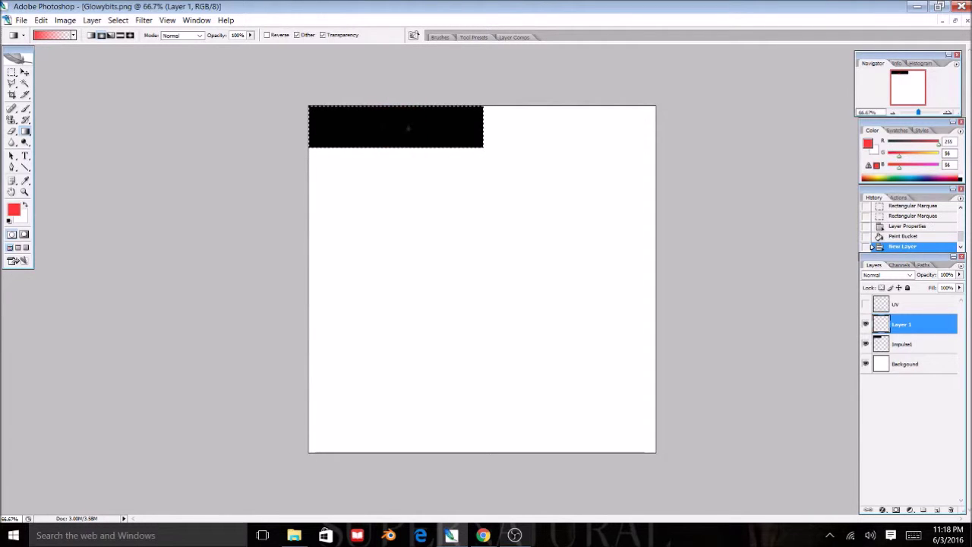
pyautogui.moveTo(396, 126); pyautogui.dragTo(396, 275)
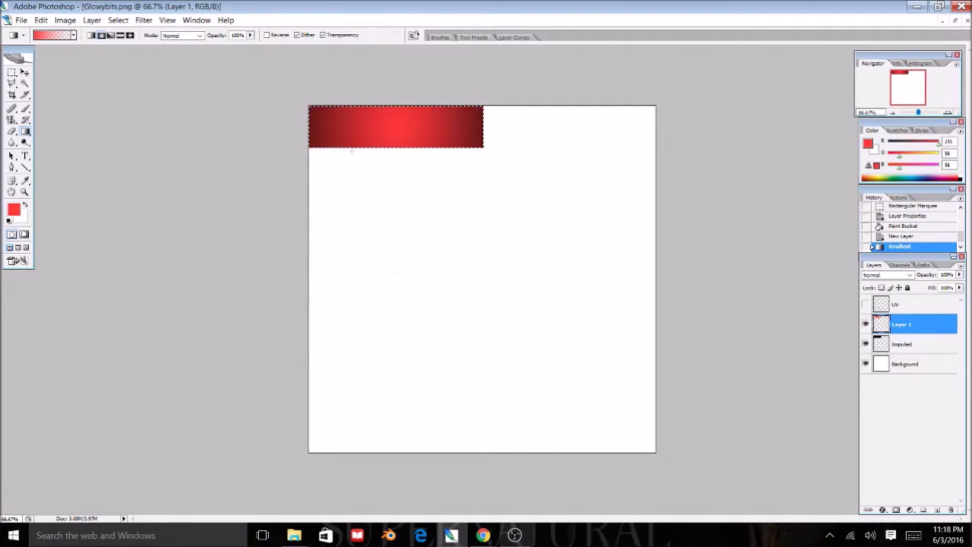
pyautogui.hotkey('ctrl', 'z')
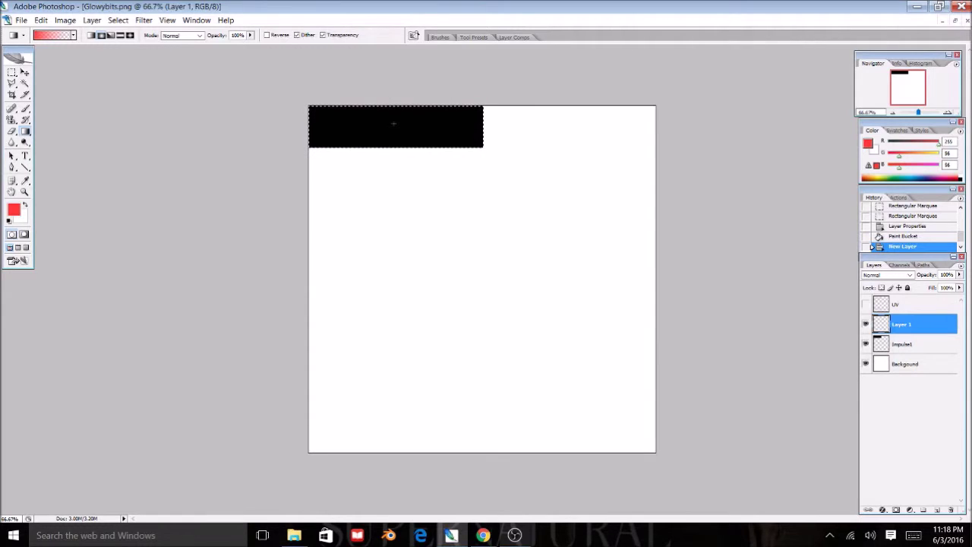
pyautogui.moveTo(393, 124); pyautogui.dragTo(393, 262)
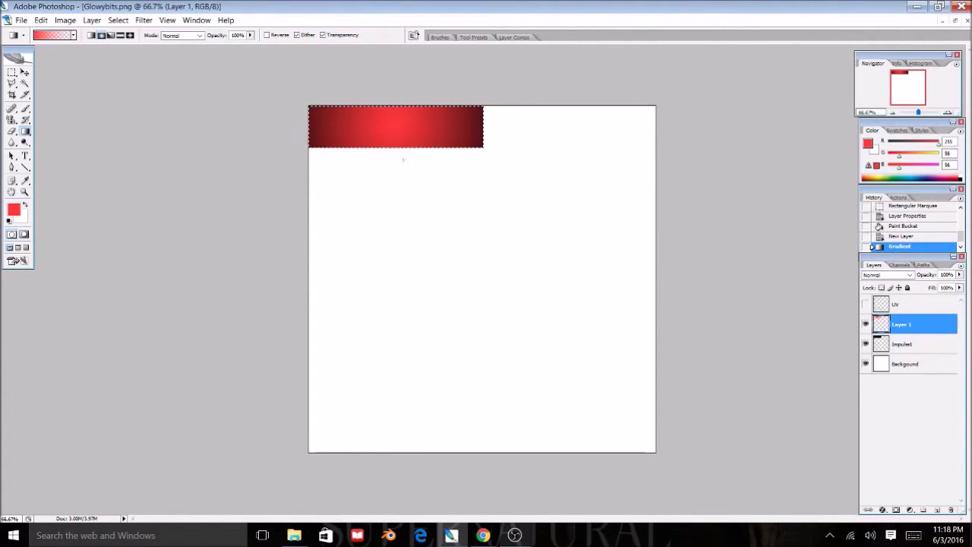
pyautogui.hotkey('ctrl', 'z')
pyautogui.moveTo(394, 124); pyautogui.dragTo(388, 163)
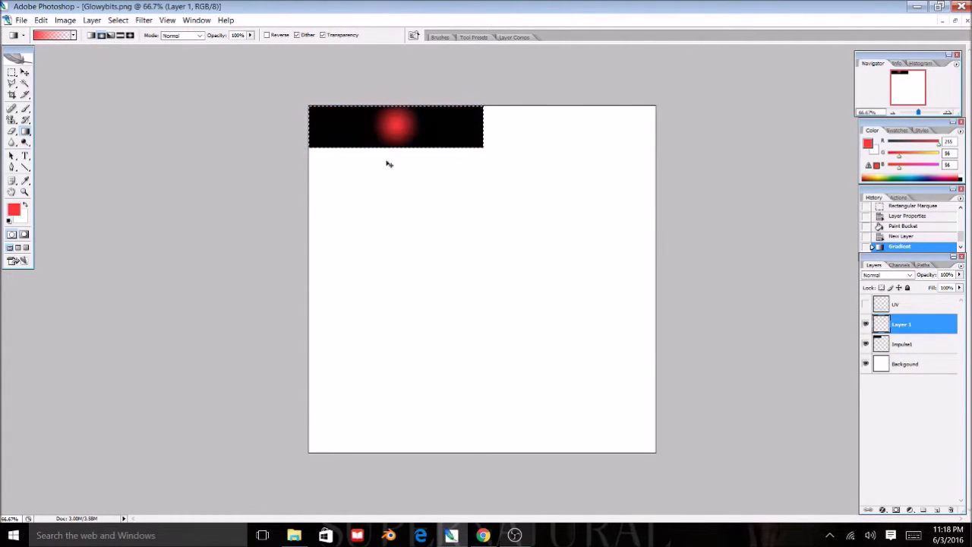
pyautogui.hotkey('ctrl', 'z')
pyautogui.moveTo(393, 124); pyautogui.dragTo(393, 231)
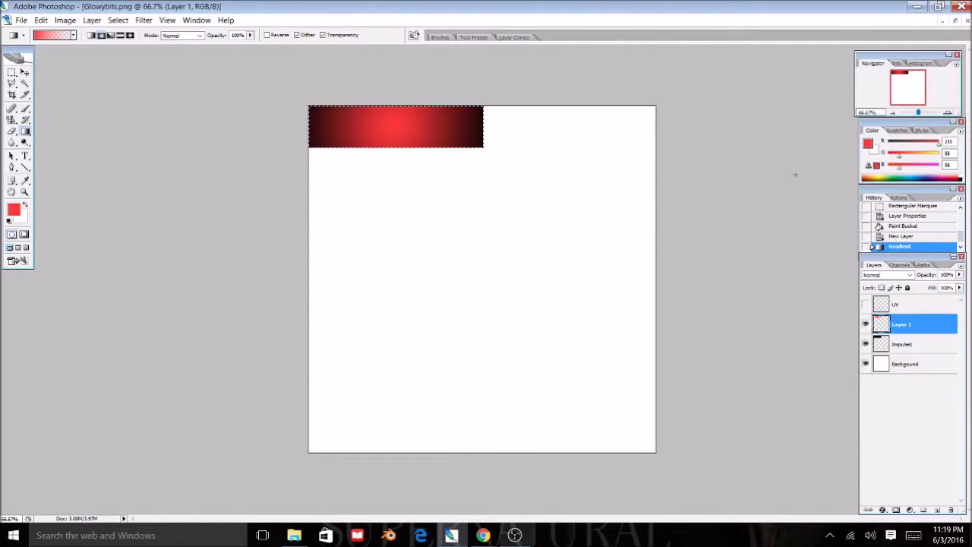
pyautogui.hotkey('ctrl', 'z')
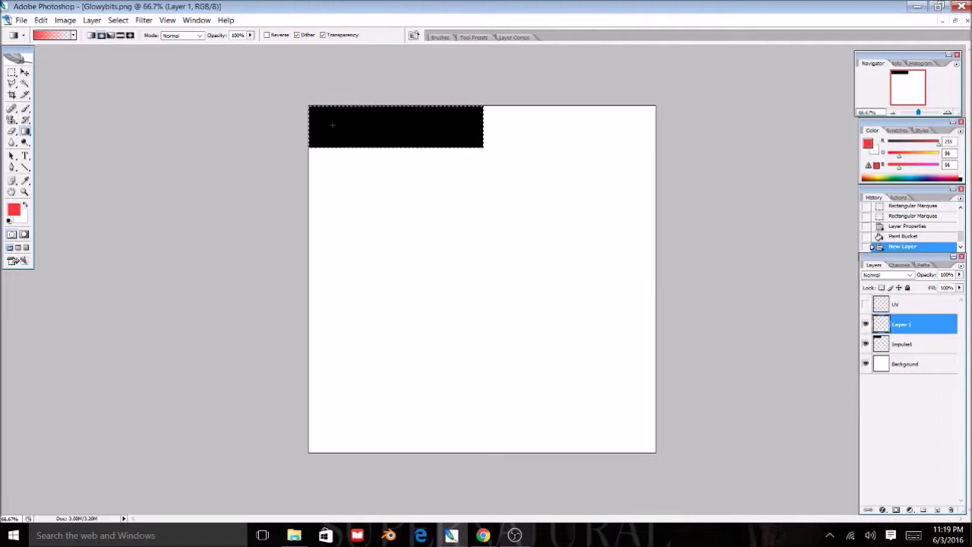
# - Using the UV layer as guide, draw two red radial gradients on Layer 1, centred in the black rectangle's left and right halves, and hide UV
pyautogui.click(866, 303)
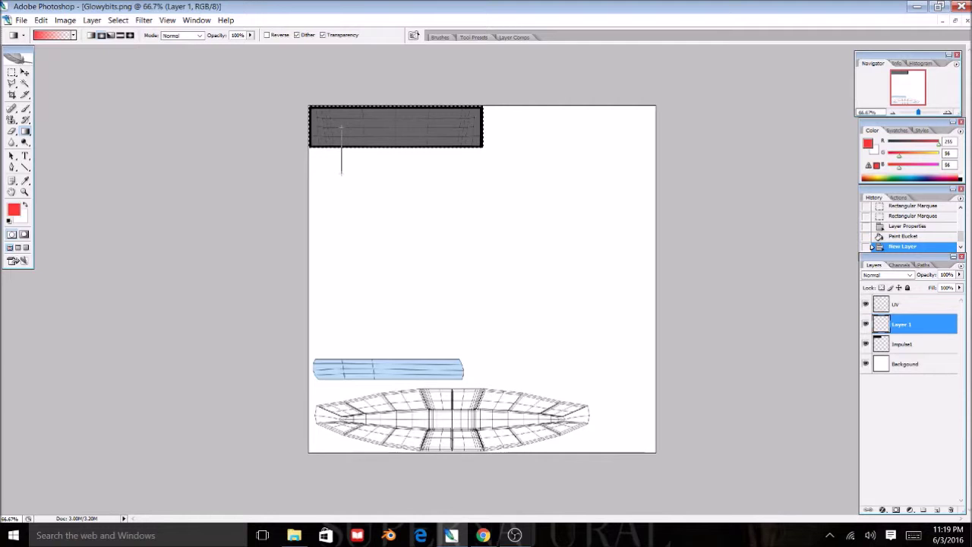
pyautogui.moveTo(341, 127); pyautogui.dragTo(341, 127)
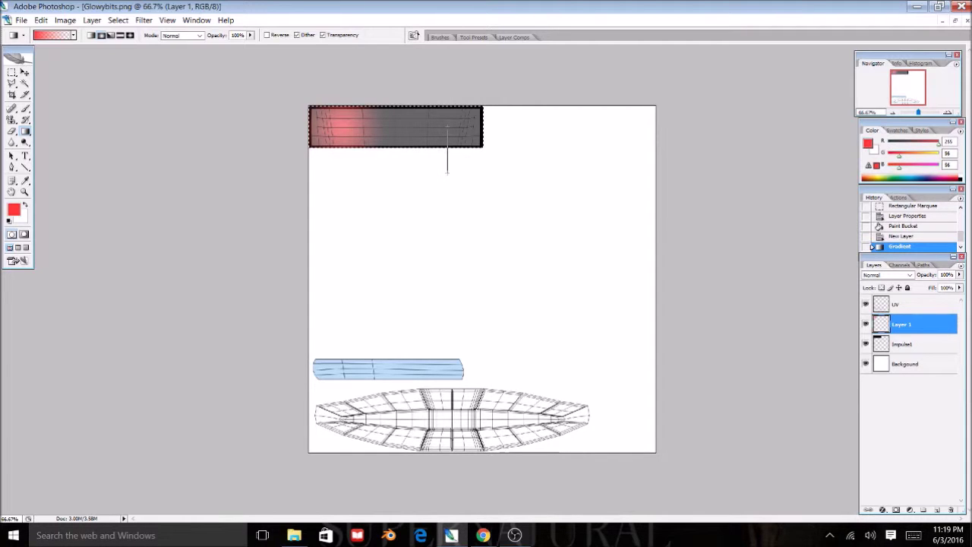
pyautogui.moveTo(447, 173); pyautogui.dragTo(447, 173)
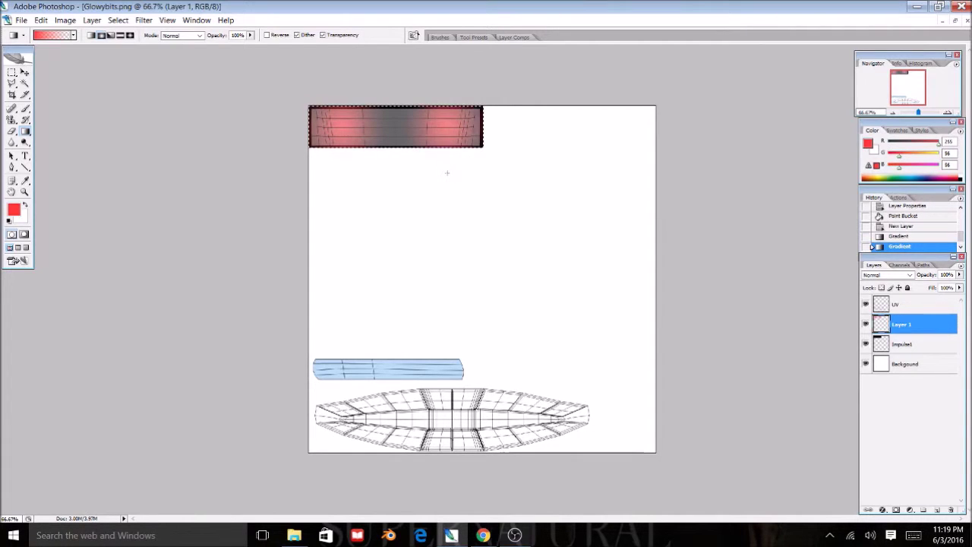
pyautogui.click(865, 305)
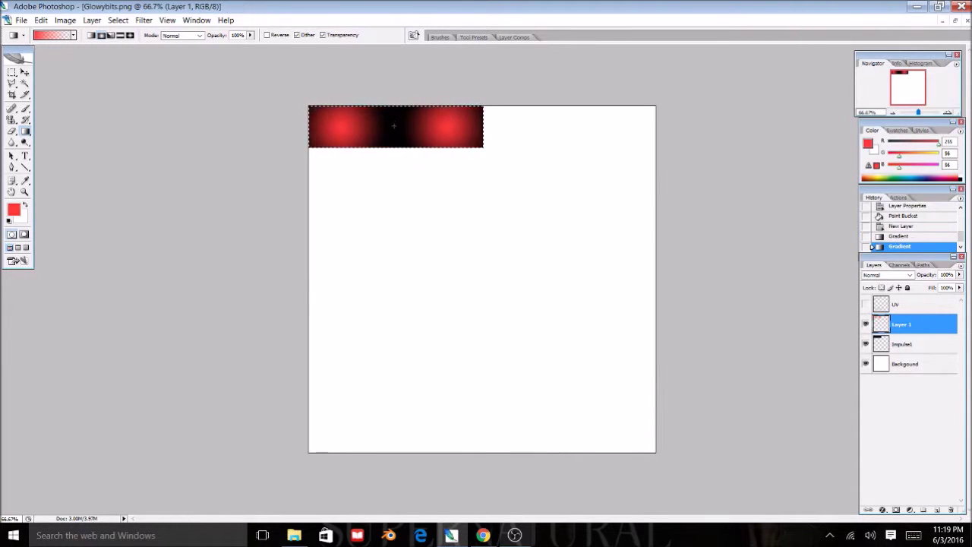
# - Undo the two red radial gradients drawn on Layer 1
pyautogui.hotkey('ctrl', 'z')
pyautogui.hotkey('ctrl', 'z')
pyautogui.hotkey('ctrl', 'alt', 'z')
pyautogui.hotkey('ctrl', 'alt', 'z')
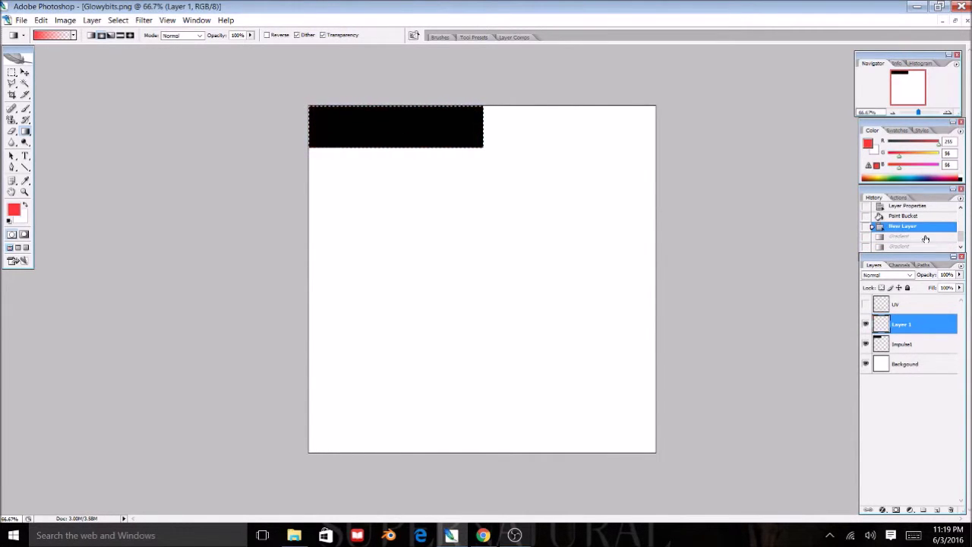
# - Try two larger red radial gradients on Layer 1 in the black rectangle's left and right halves, using UV as guide, and undo both
pyautogui.click(903, 304)
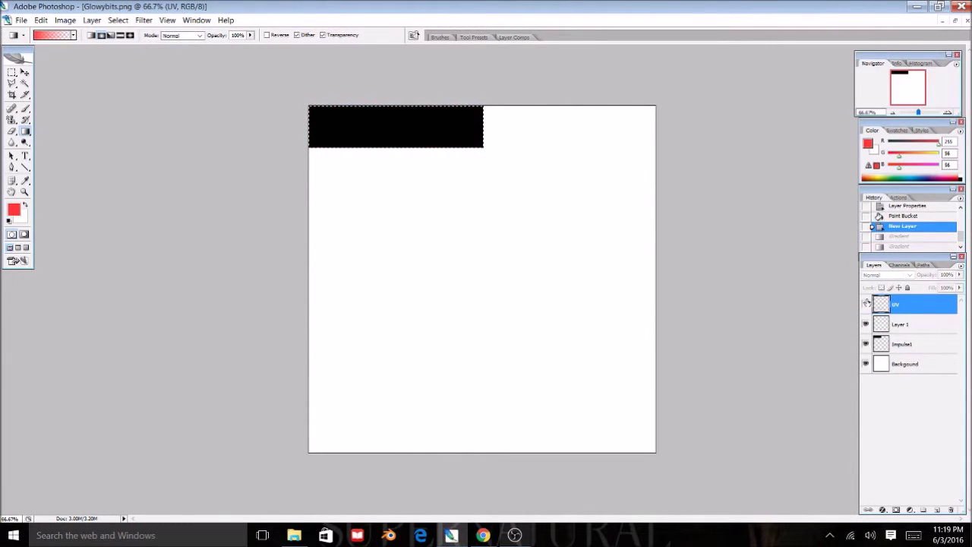
pyautogui.click(866, 303)
pyautogui.click(903, 324)
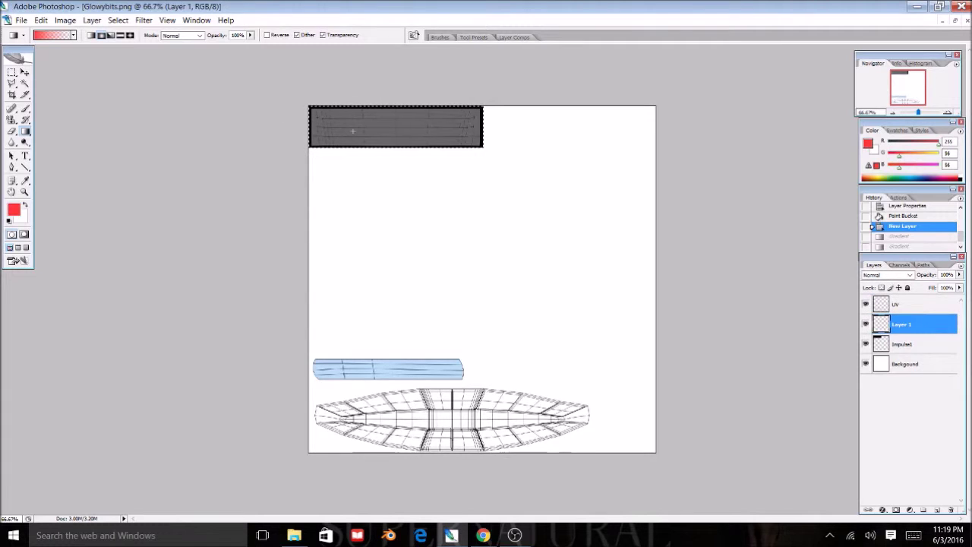
pyautogui.moveTo(345, 161); pyautogui.dragTo(344, 210)
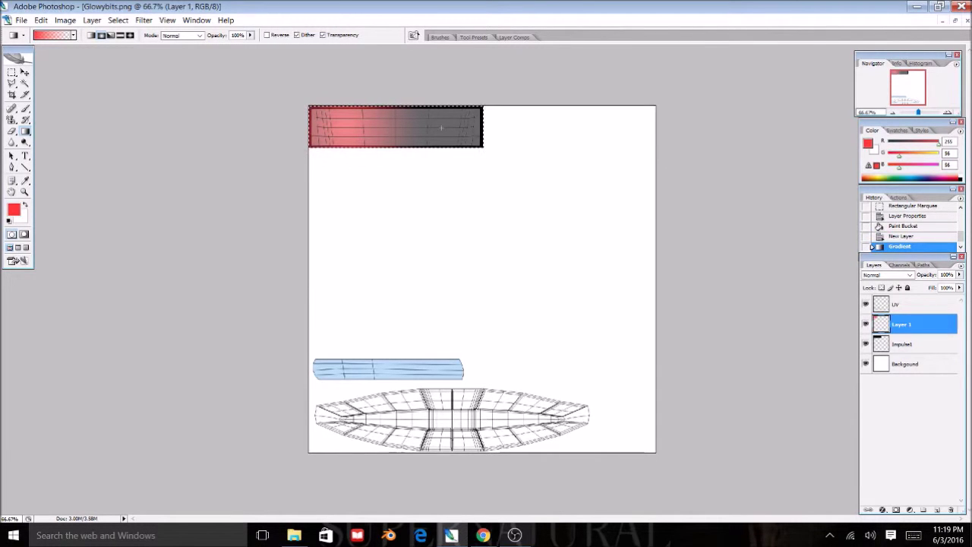
pyautogui.moveTo(441, 128); pyautogui.dragTo(441, 215)
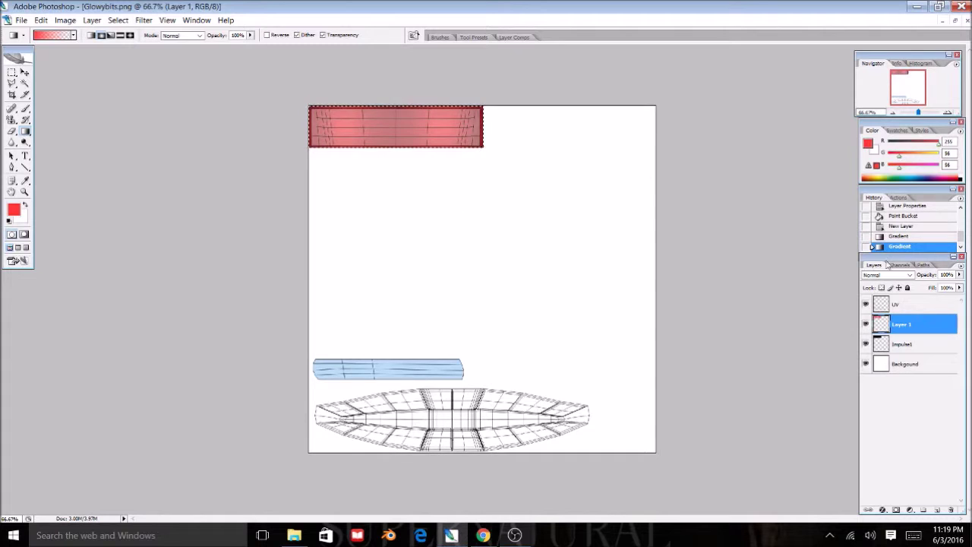
pyautogui.click(865, 304)
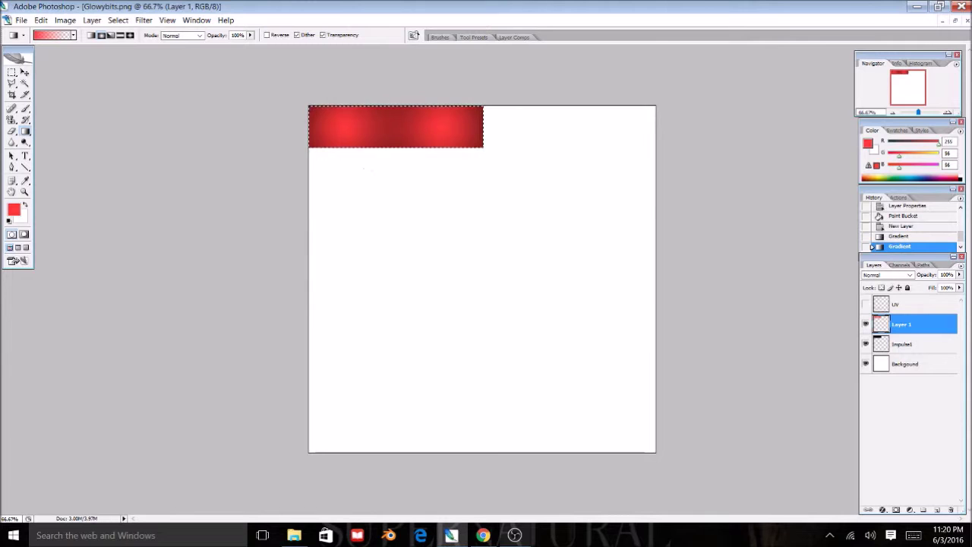
pyautogui.hotkey('ctrl', 'z')
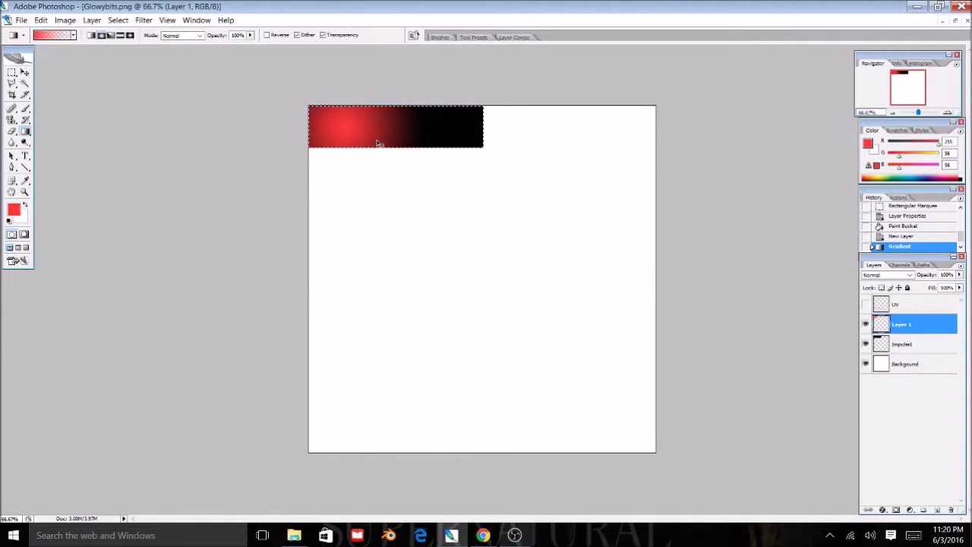
pyautogui.hotkey('ctrl', 'alt', 'z')
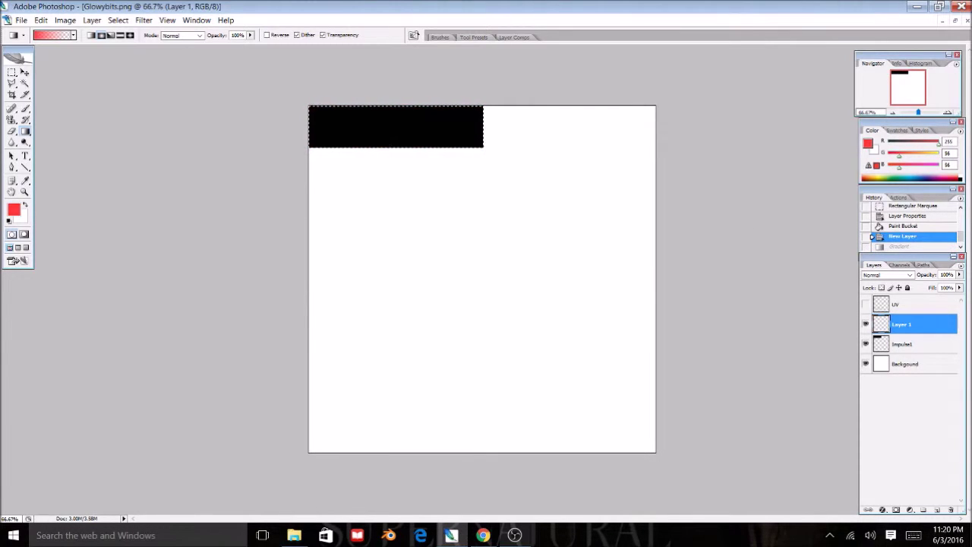
# - With UV as guide, draw five small red radial gradients on Layer 1, three along the rectangle's upper part and two between them lower down; hide UV
pyautogui.click(865, 304)
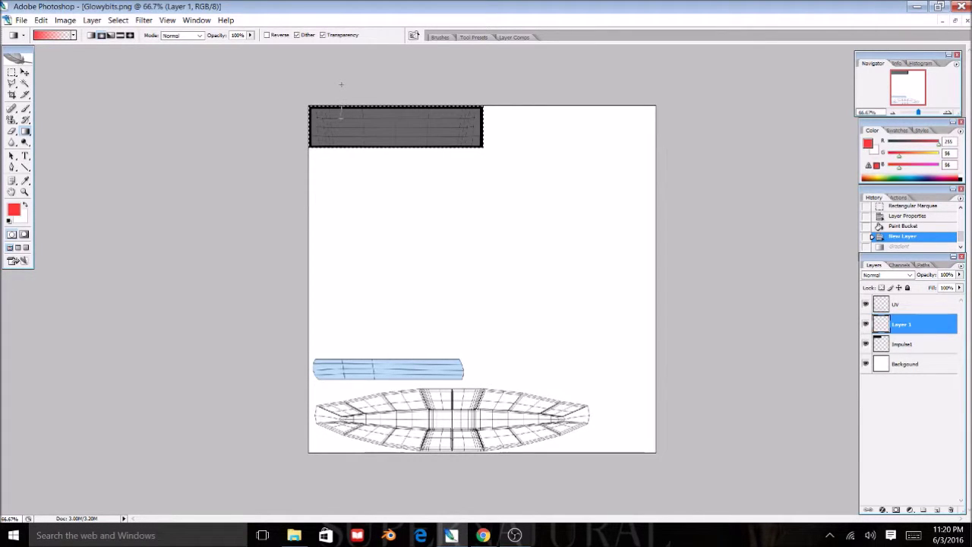
pyautogui.moveTo(341, 114); pyautogui.dragTo(369, 120)
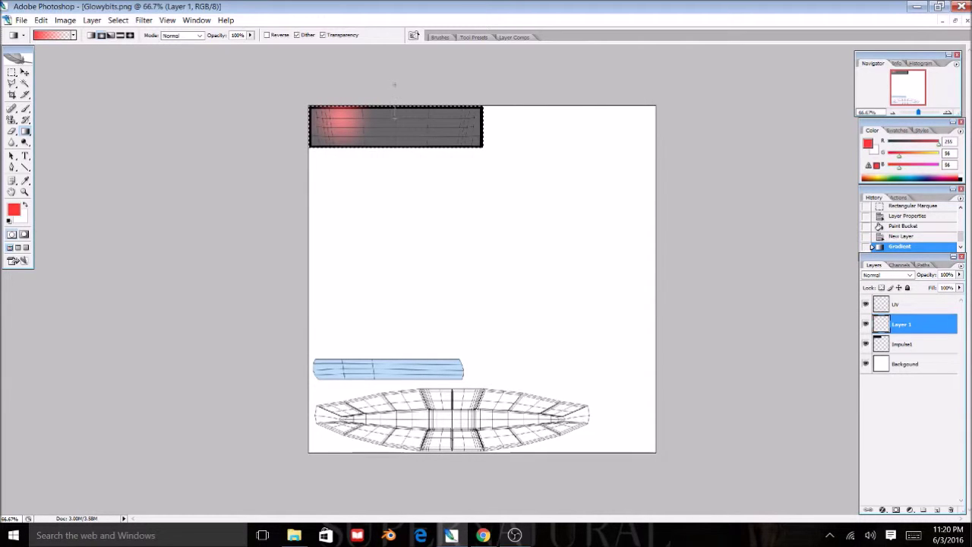
pyautogui.moveTo(395, 122); pyautogui.dragTo(396, 86)
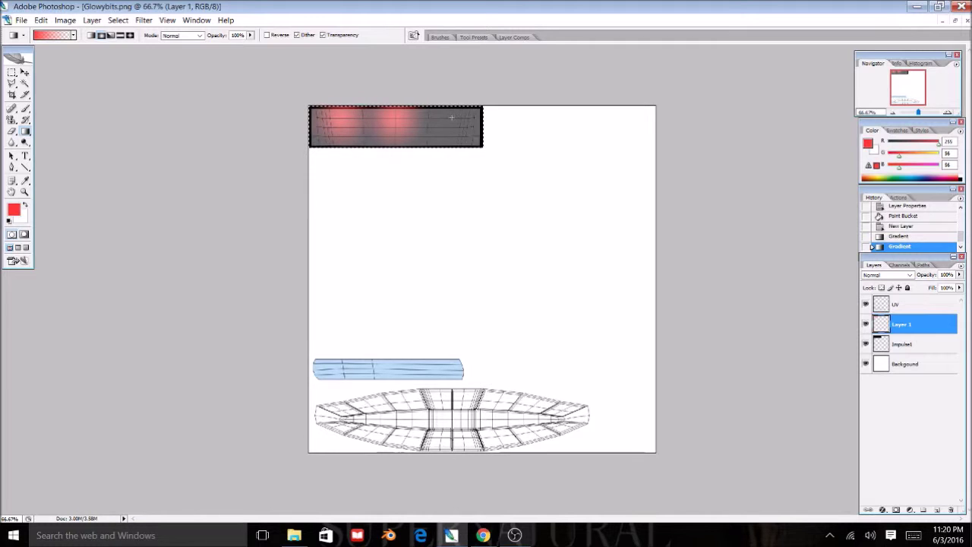
pyautogui.moveTo(449, 118); pyautogui.dragTo(448, 91)
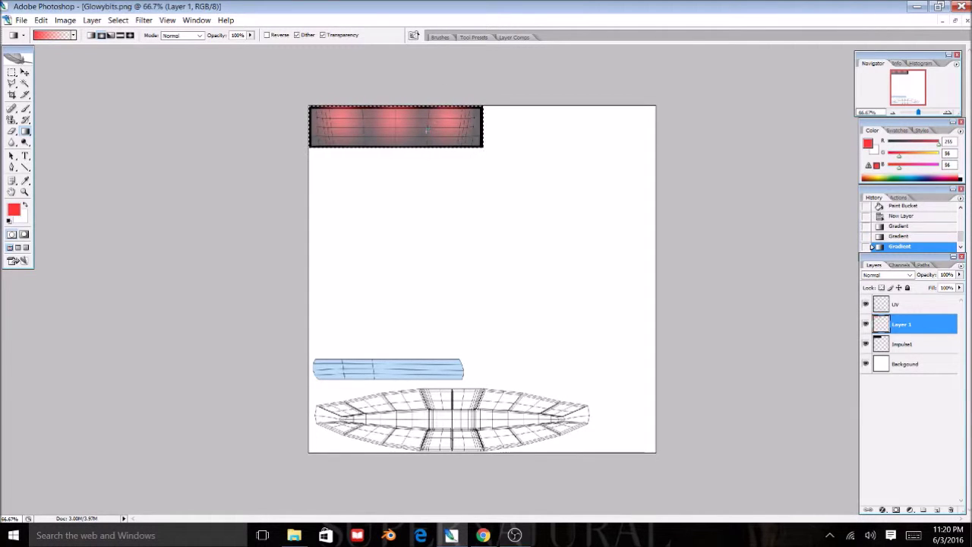
pyautogui.moveTo(424, 163); pyautogui.dragTo(426, 180)
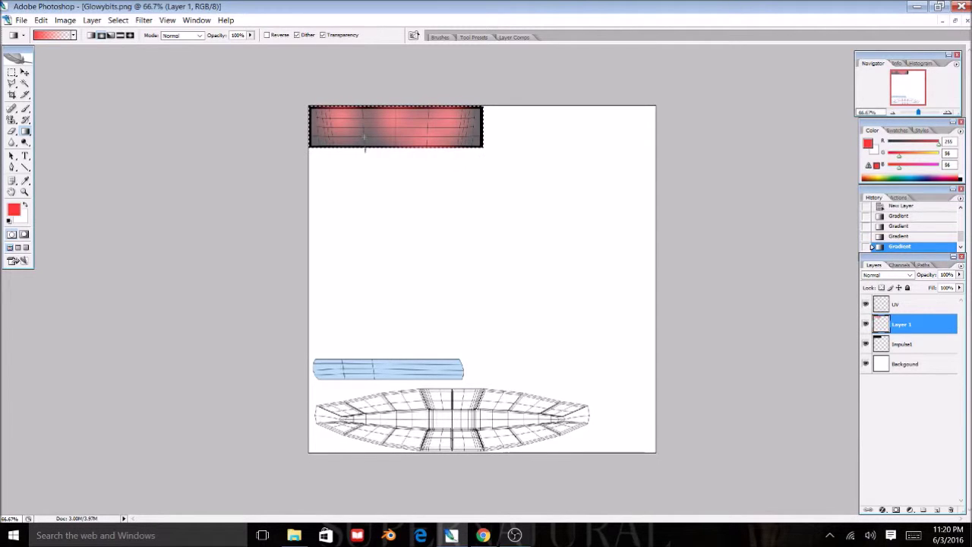
pyautogui.moveTo(365, 183); pyautogui.dragTo(364, 184)
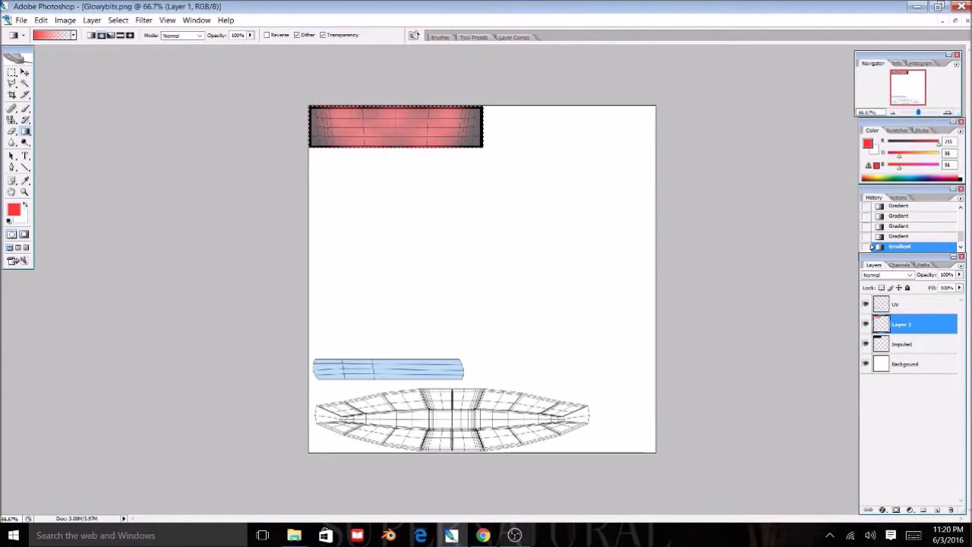
pyautogui.click(865, 305)
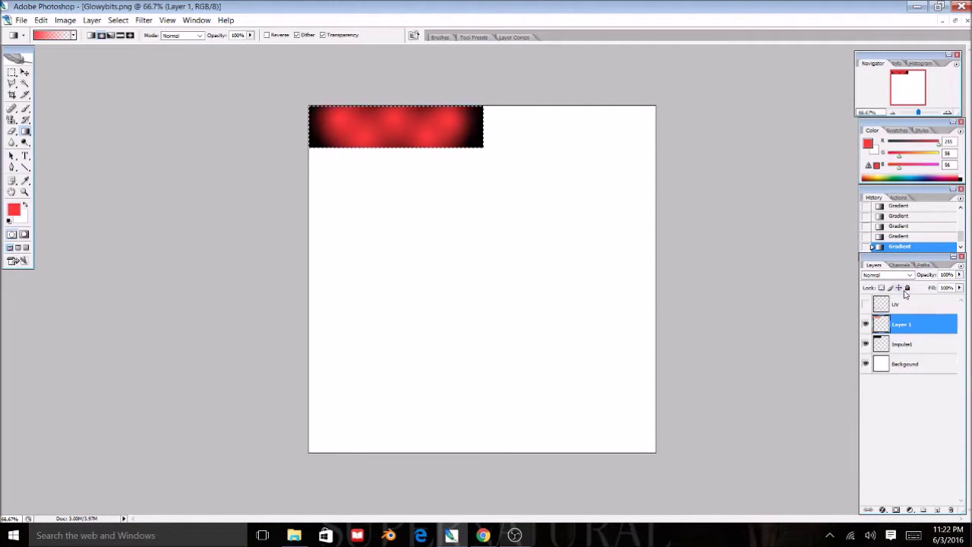
# - Add a new empty layer above Layer 1 and rename Layer 1 as Impulse Jets
pyautogui.click(937, 509)
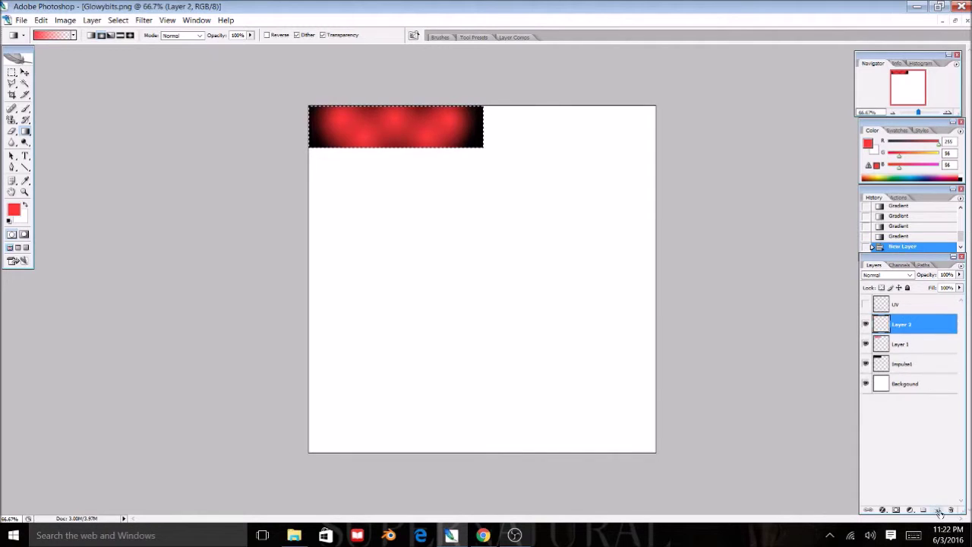
pyautogui.click(919, 346)
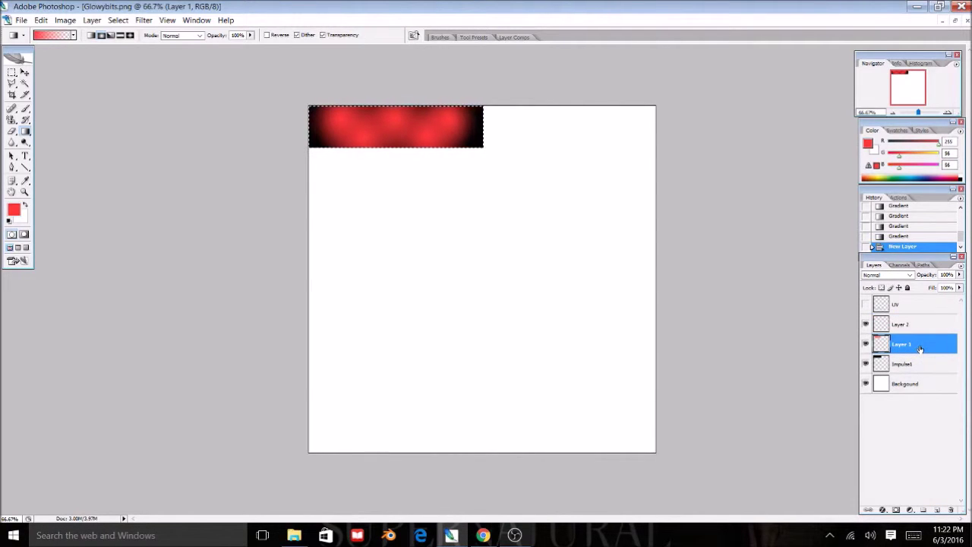
pyautogui.doubleClick(902, 345)
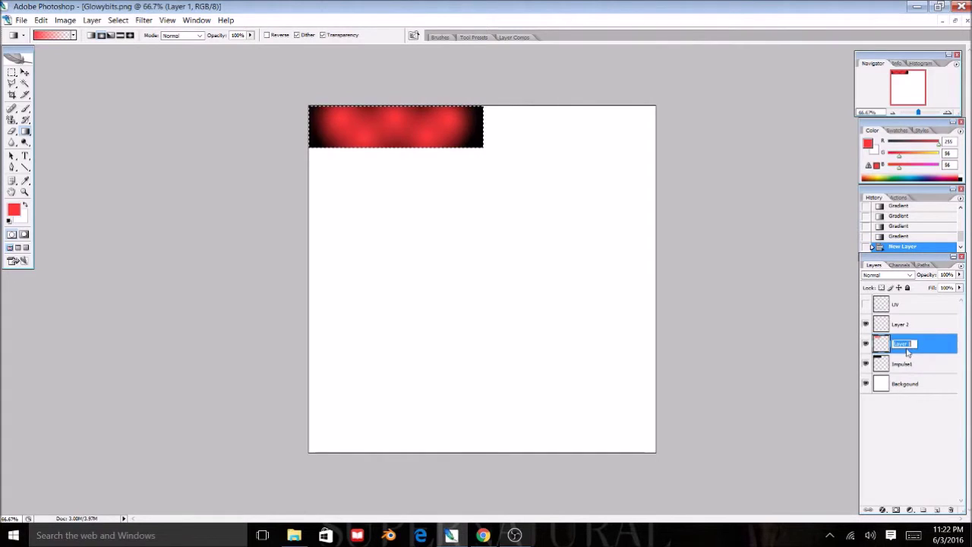
pyautogui.write('Im')
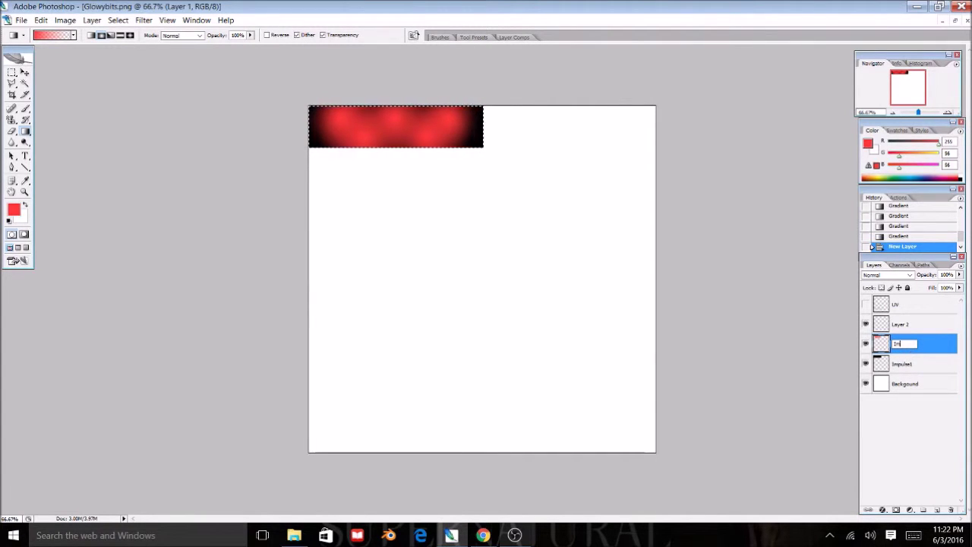
pyautogui.write('pulse2')
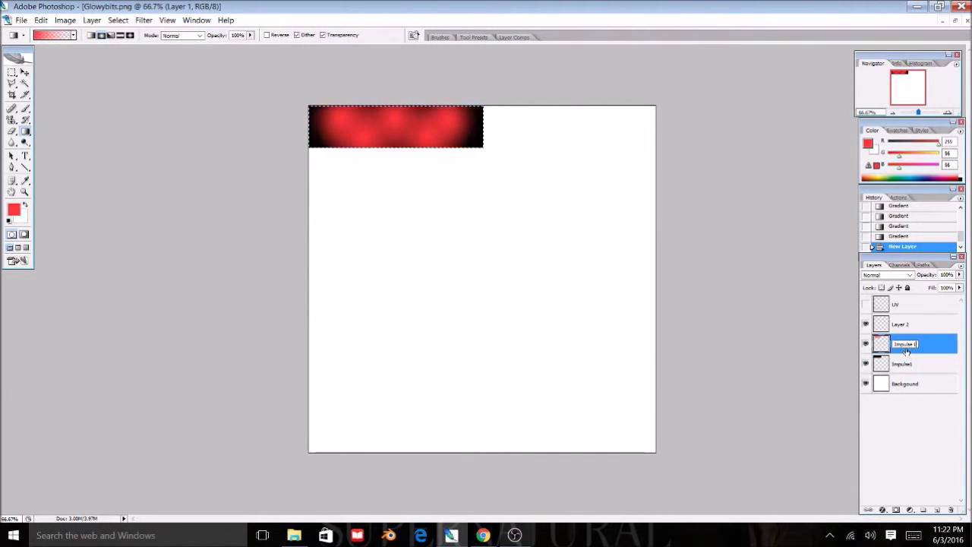
pyautogui.write('Jets')
pyautogui.press('Return')
# - Rename the new empty Layer 2 as Impulse Grills
pyautogui.doubleClick(902, 325)
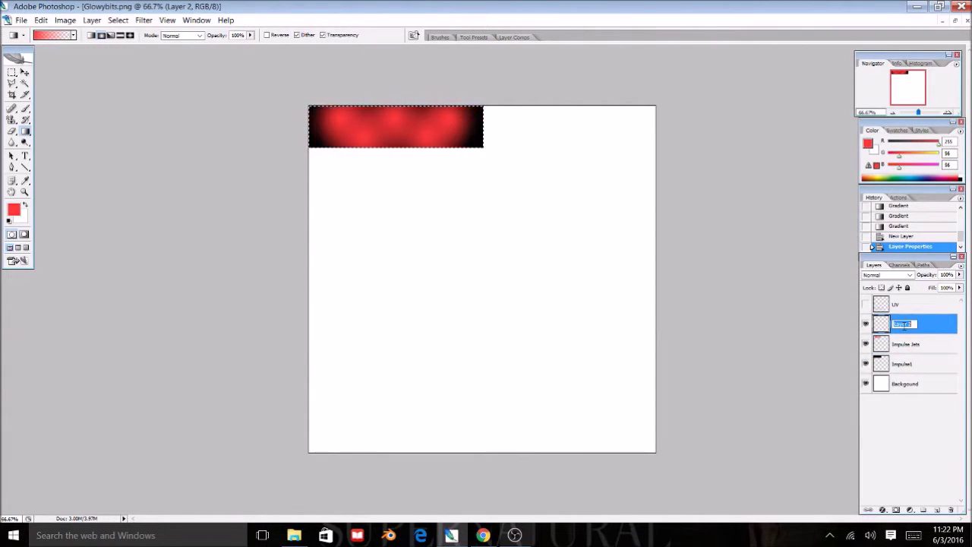
pyautogui.write('Imp')
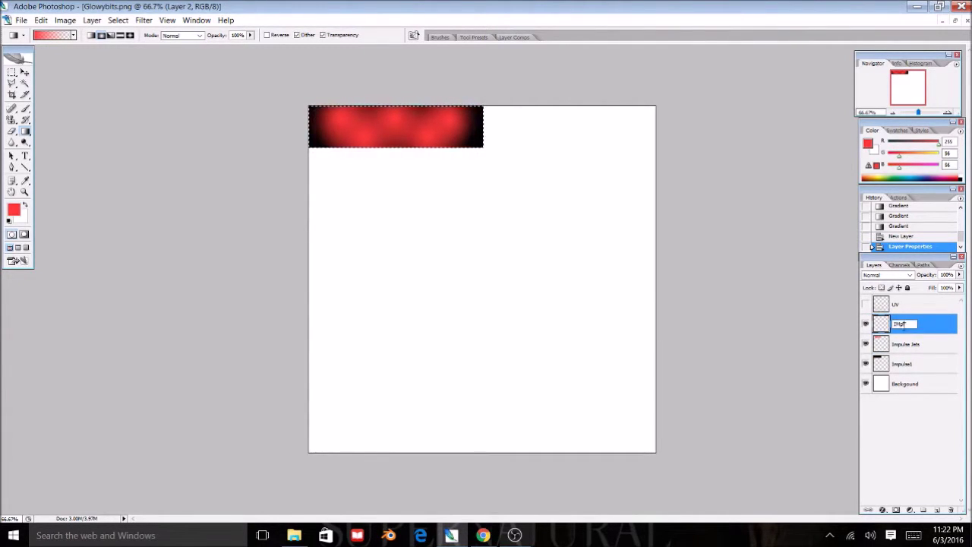
pyautogui.write('ulse')
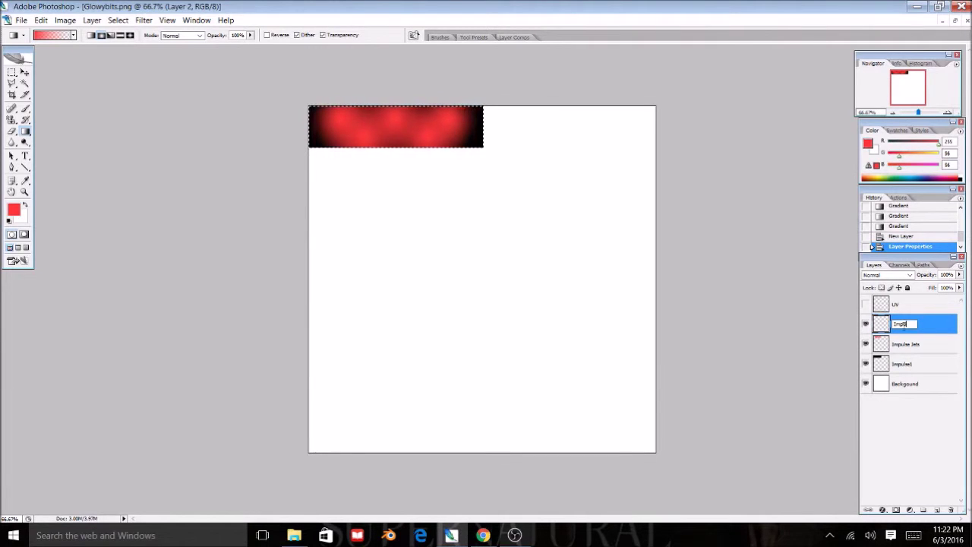
pyautogui.write(' Grid')
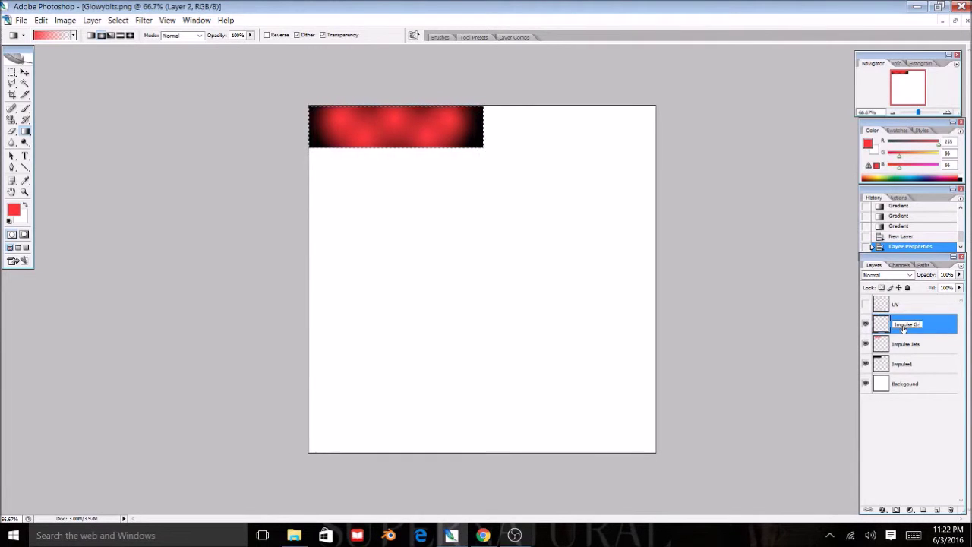
pyautogui.write('s')
pyautogui.press('Return')
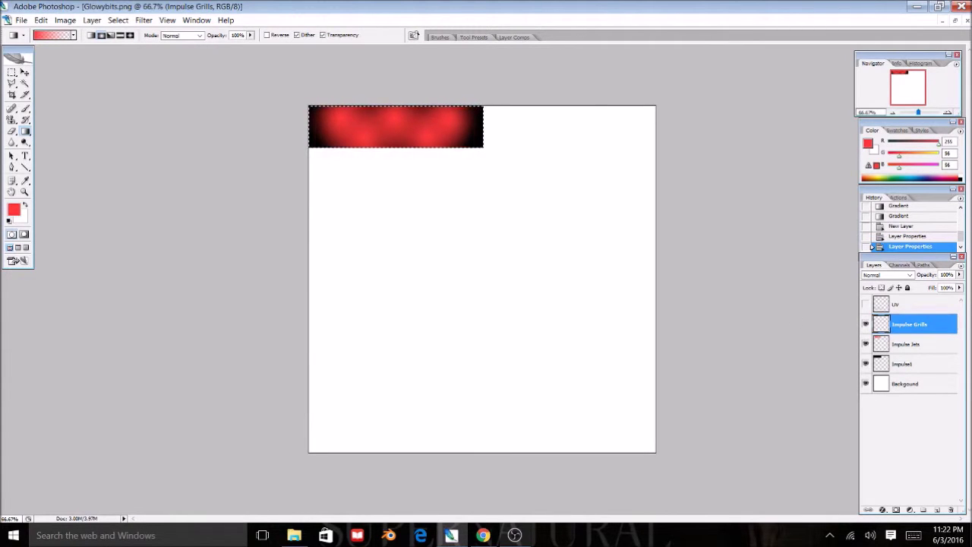
# - Set the foreground color to black (000000)
pyautogui.click(15, 213)
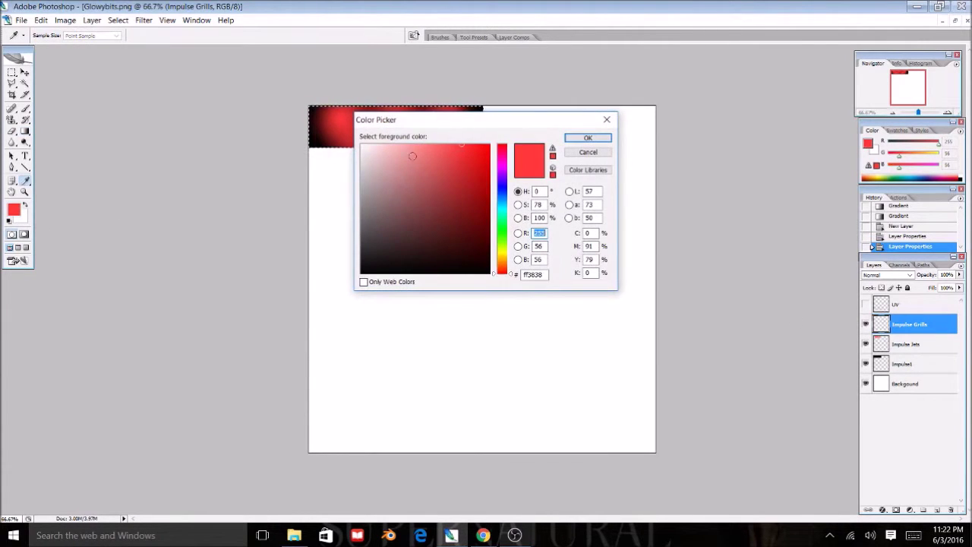
pyautogui.moveTo(387, 243); pyautogui.dragTo(361, 273)
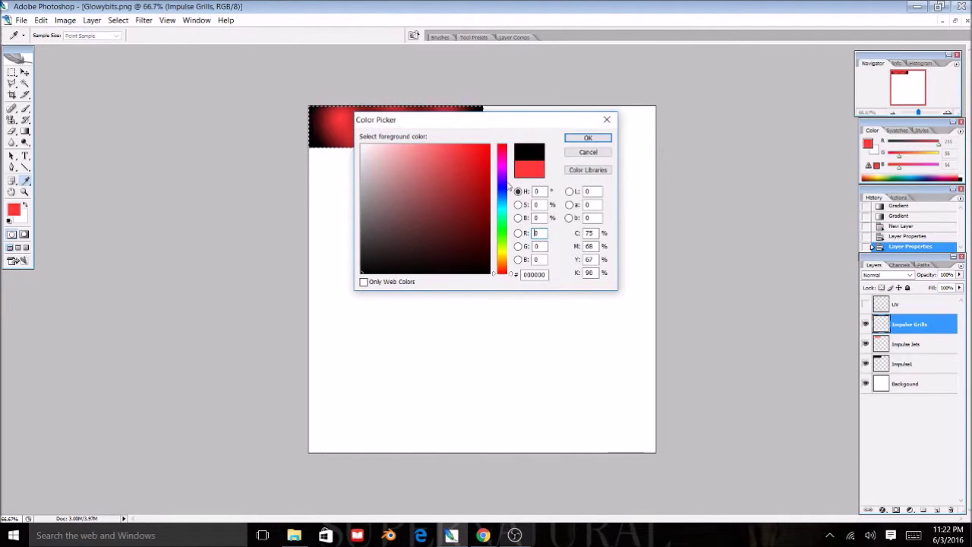
pyautogui.click(586, 138)
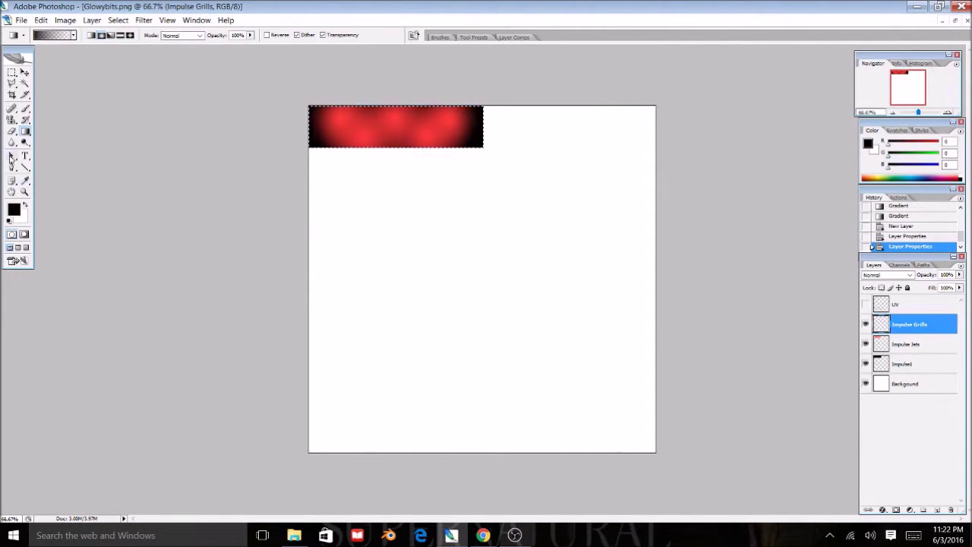
# - Draw a black horizontal line, 0.02 in thick, on Impulse Grills across the full width of the red glow rectangle near its lower edge
pyautogui.click(24, 170)
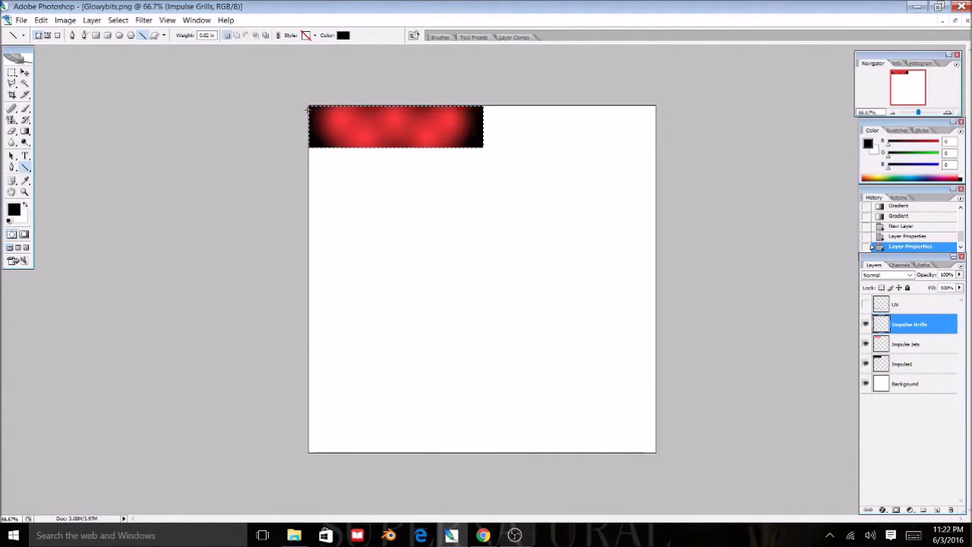
pyautogui.click(24, 192)
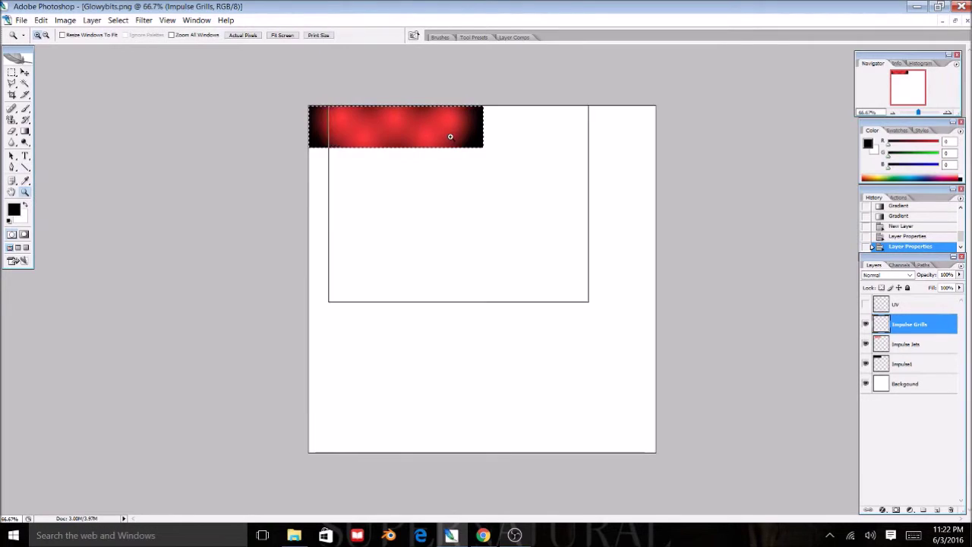
pyautogui.click(450, 137)
pyautogui.click(449, 138)
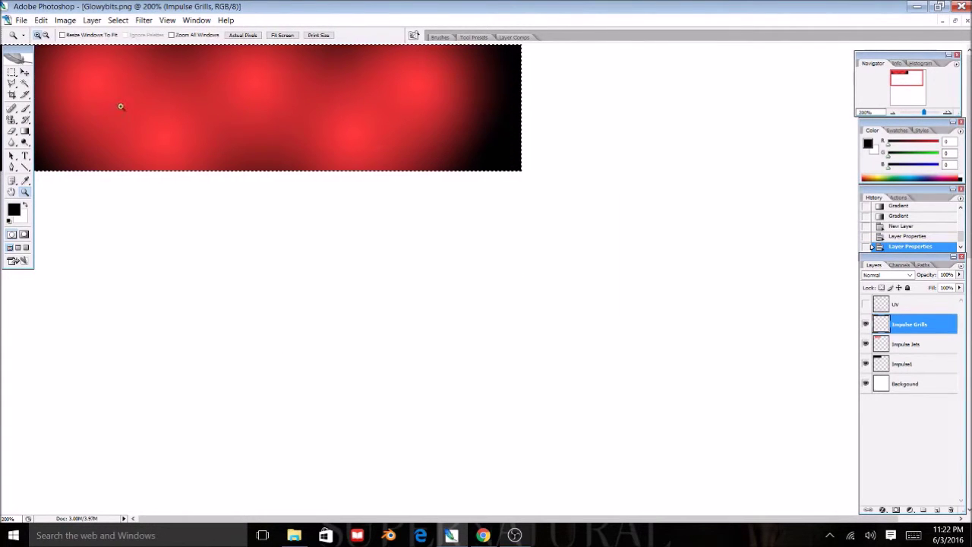
pyautogui.rightClick(569, 152)
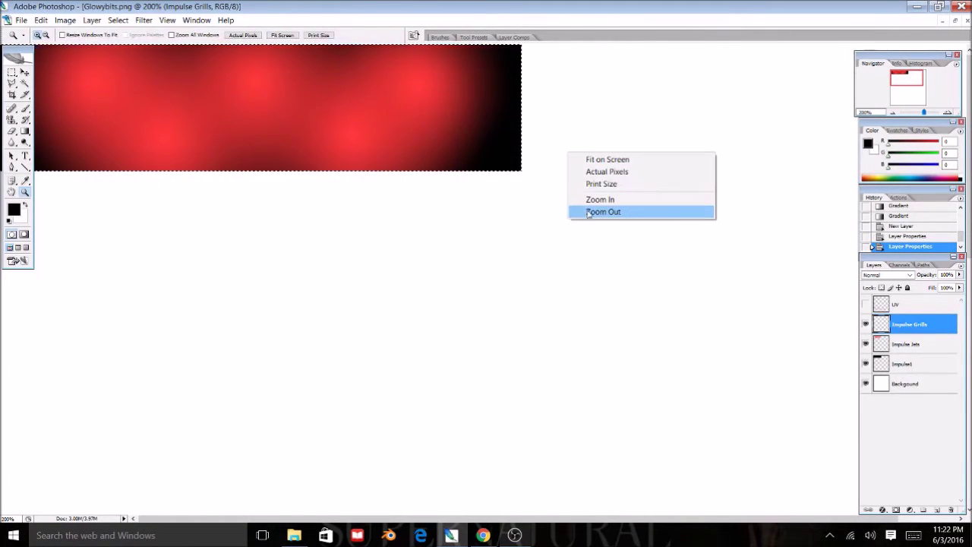
pyautogui.click(600, 212)
pyautogui.click(25, 167)
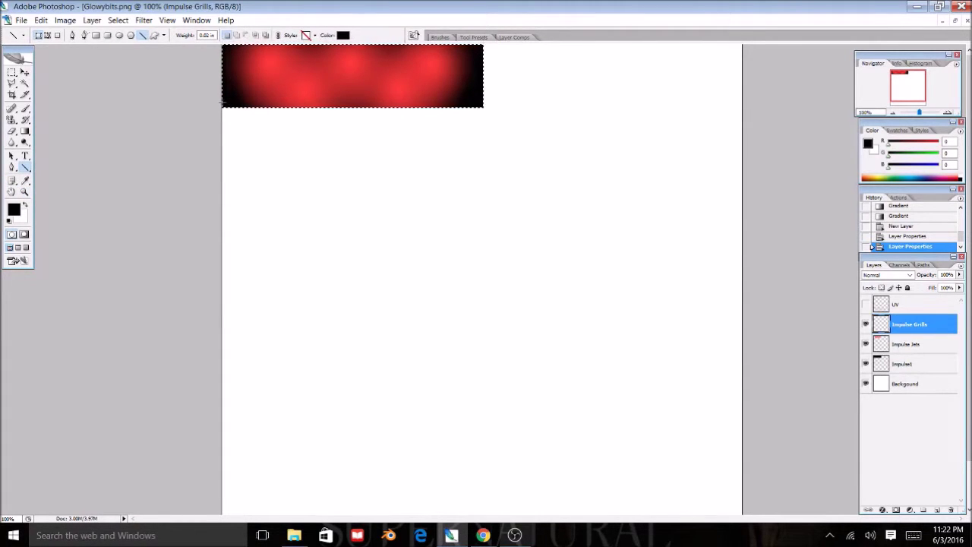
pyautogui.moveTo(222, 103); pyautogui.dragTo(481, 103)
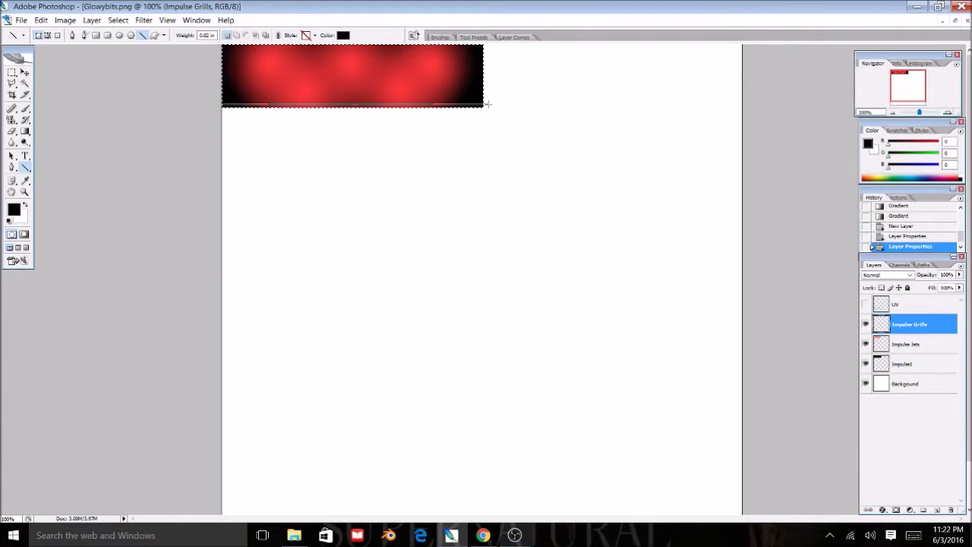
pyautogui.moveTo(487, 103); pyautogui.dragTo(487, 103)
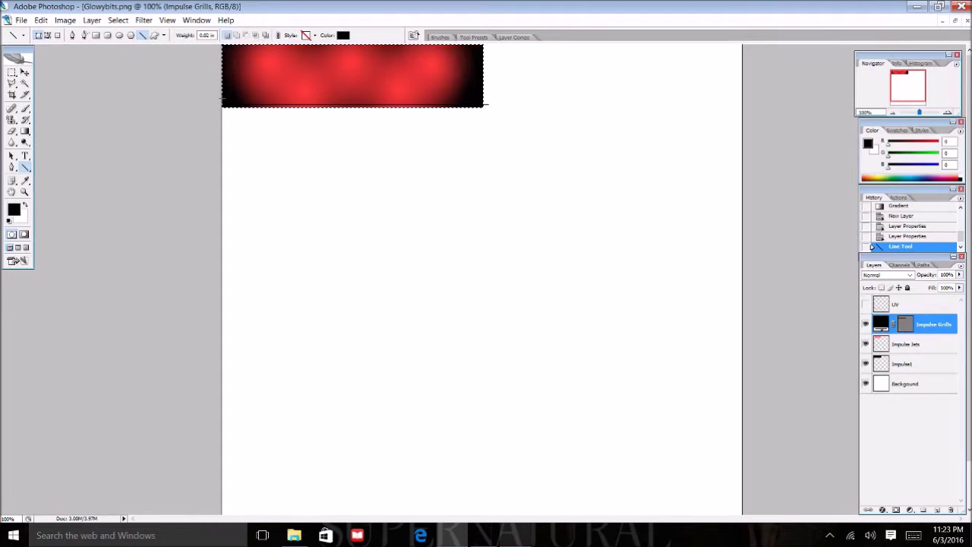
# - Draw 14 more evenly spaced black horizontal lines, 0.02 in thick, across the red glow rectangle from the existing line up to its upper edge
pyautogui.moveTo(221, 100); pyautogui.dragTo(484, 101)
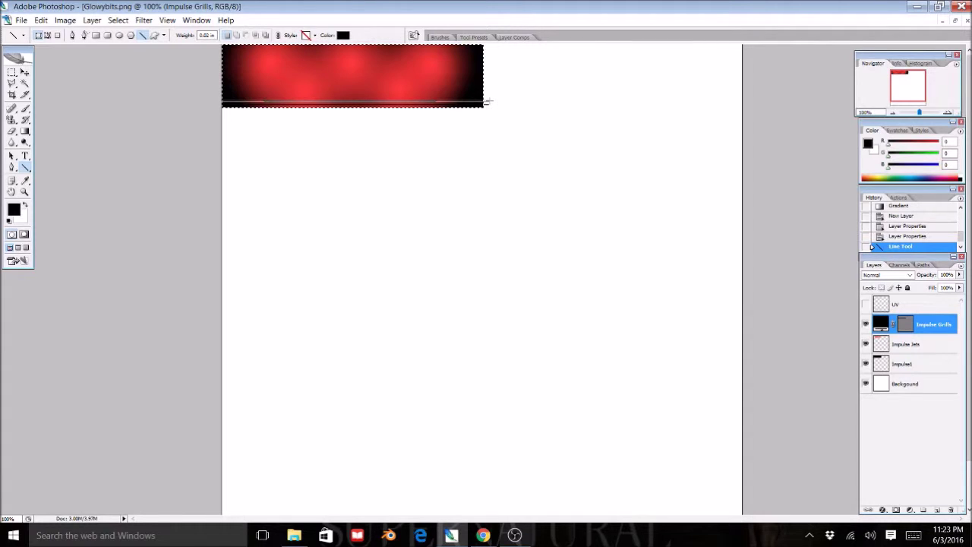
pyautogui.click(486, 101)
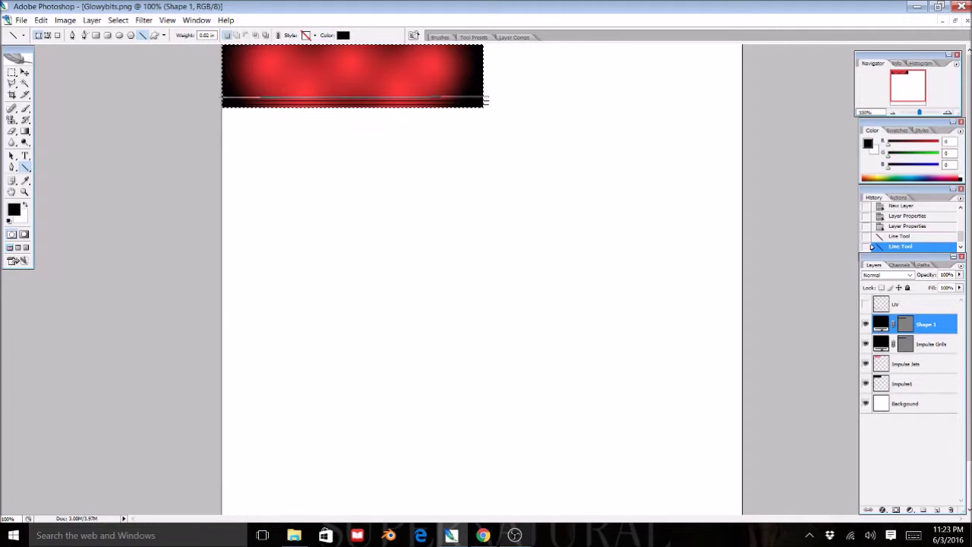
pyautogui.moveTo(485, 100); pyautogui.dragTo(486, 100)
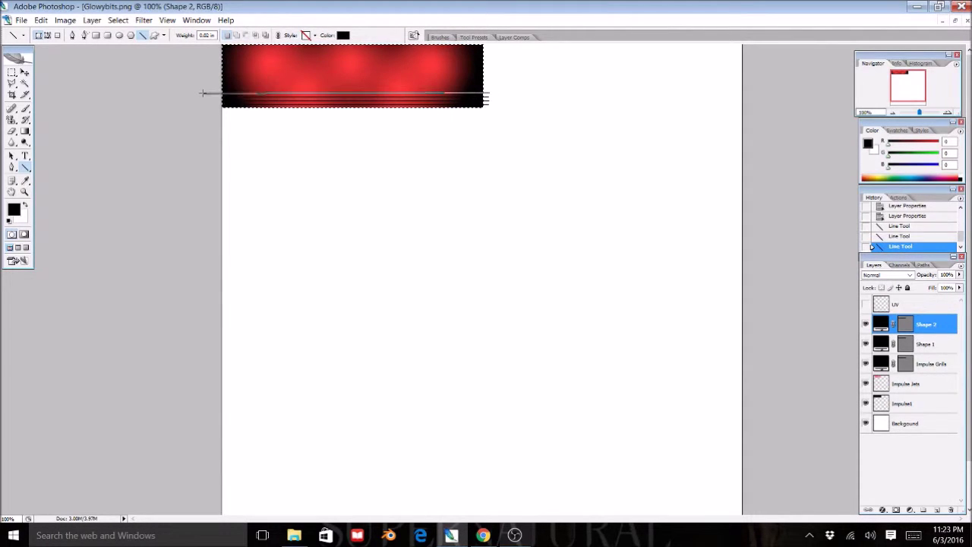
pyautogui.moveTo(204, 93); pyautogui.dragTo(204, 93)
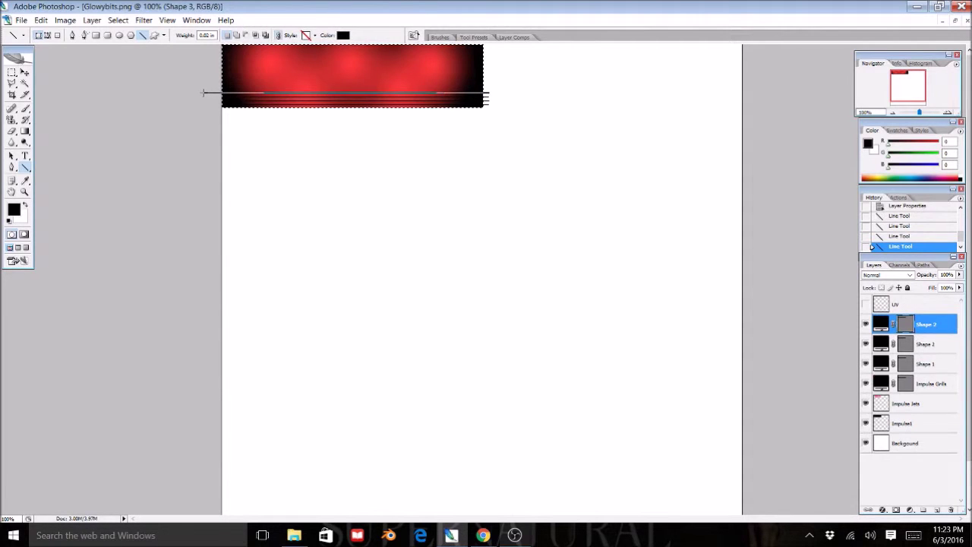
pyautogui.press('Return')
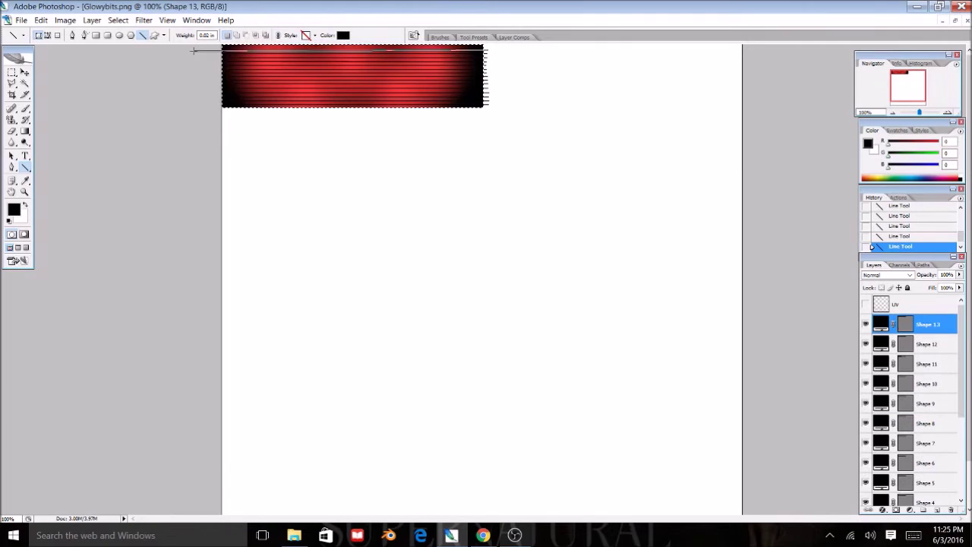
pyautogui.moveTo(193, 50); pyautogui.dragTo(194, 50)
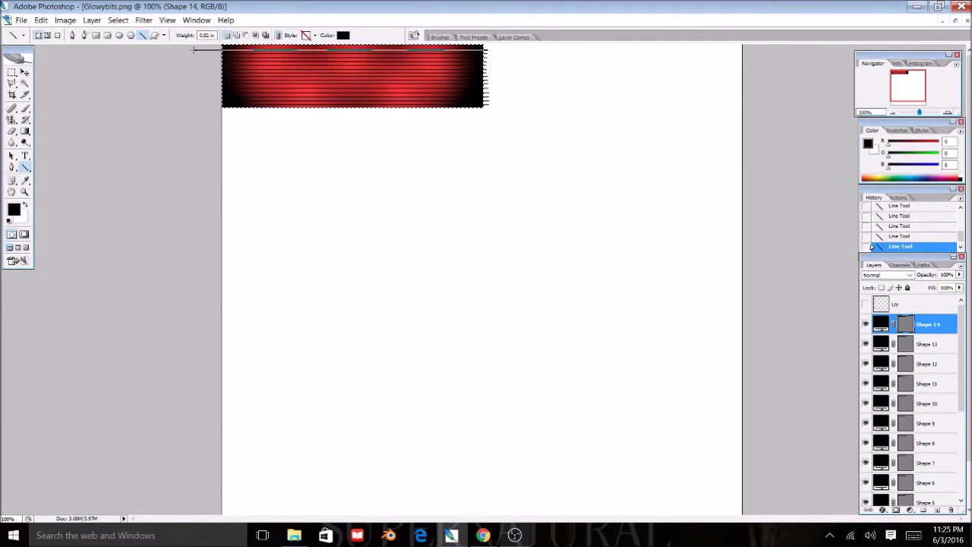
pyautogui.press('Return')
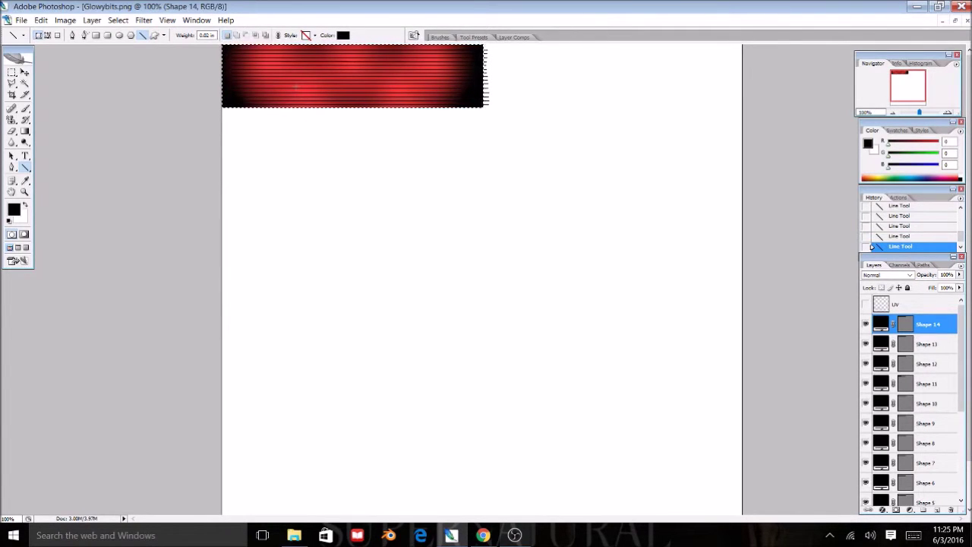
# - Rasterize all the line layers together, from Shape 14 down to Shape 1 and including Impulse Grills
pyautogui.rightClick(934, 329)
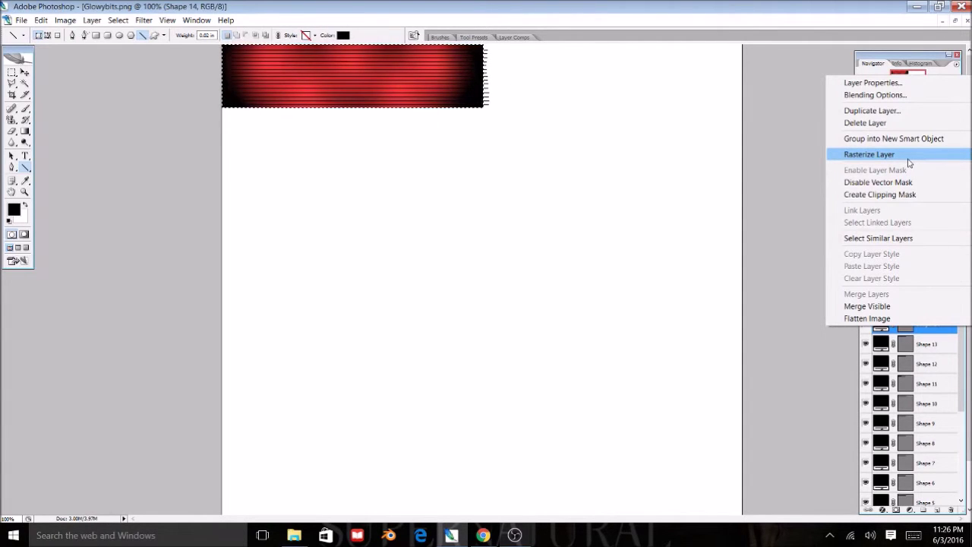
pyautogui.click(807, 251)
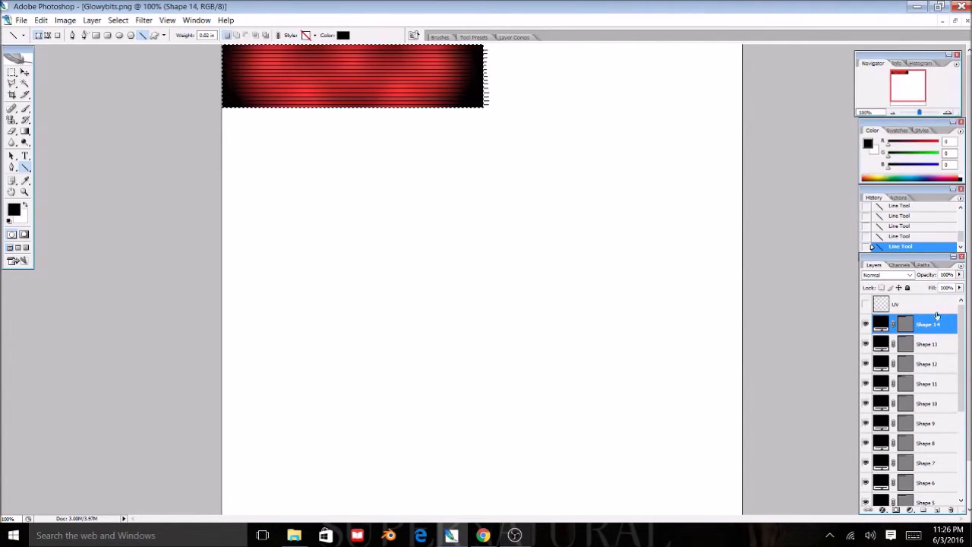
pyautogui.keyDown('shift'); pyautogui.click(935, 344); pyautogui.keyUp('shift')
pyautogui.keyDown('shift'); pyautogui.click(933, 363); pyautogui.keyUp('shift')
pyautogui.keyDown('shift'); pyautogui.click(931, 383); pyautogui.keyUp('shift')
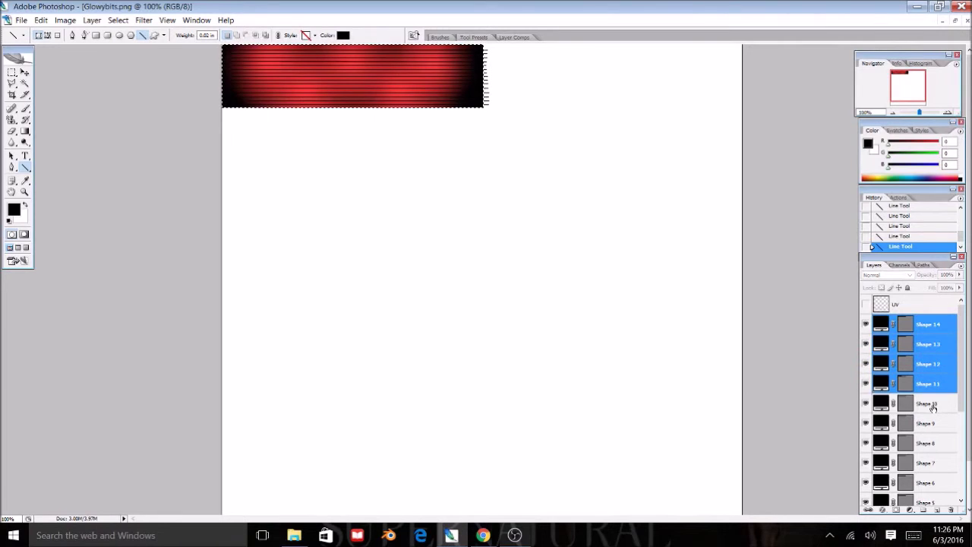
pyautogui.keyDown('shift'); pyautogui.click(930, 402); pyautogui.keyUp('shift')
pyautogui.rightClick(929, 387)
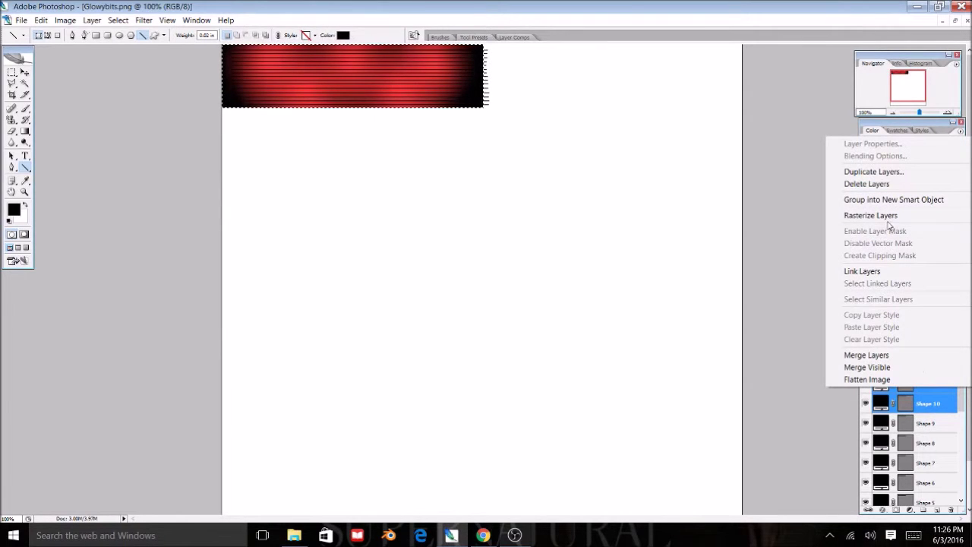
pyautogui.click(724, 297)
pyautogui.keyDown('shift'); pyautogui.click(931, 426); pyautogui.keyUp('shift')
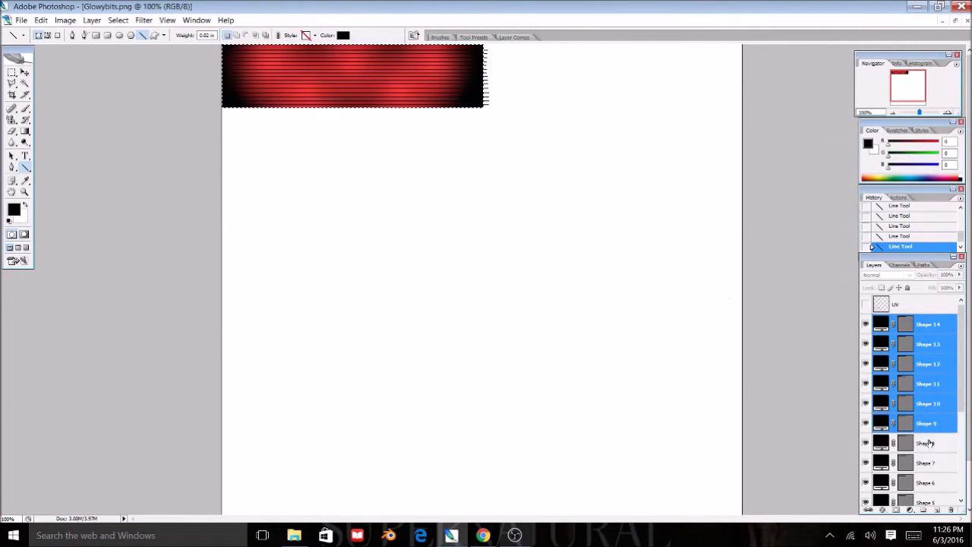
pyautogui.keyDown('shift'); pyautogui.click(929, 443); pyautogui.keyUp('shift')
pyautogui.keyDown('shift'); pyautogui.click(932, 462); pyautogui.keyUp('shift')
pyautogui.scroll(-4, 933, 448)
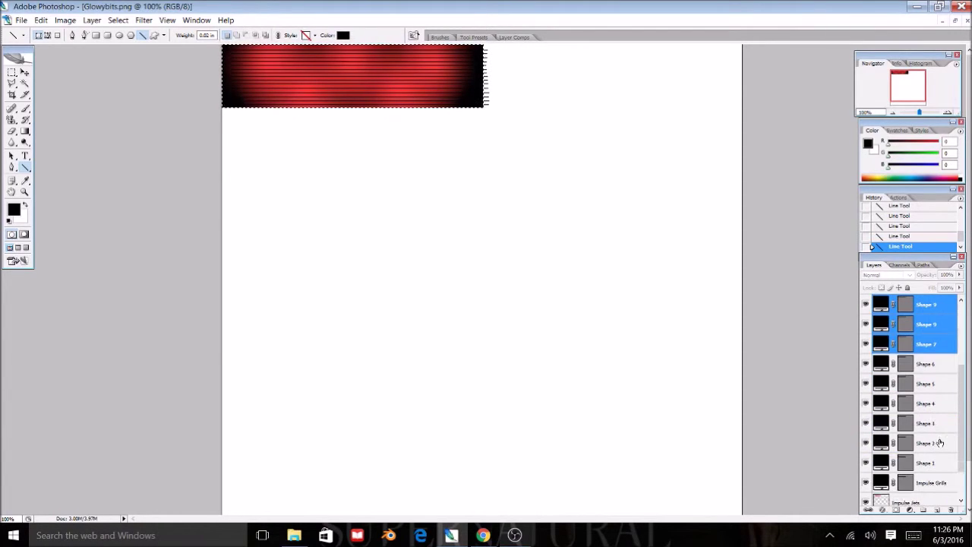
pyautogui.scroll(1, 932, 418)
pyautogui.keyDown('shift'); pyautogui.click(925, 349); pyautogui.keyUp('shift')
pyautogui.keyDown('shift'); pyautogui.click(927, 366); pyautogui.keyUp('shift')
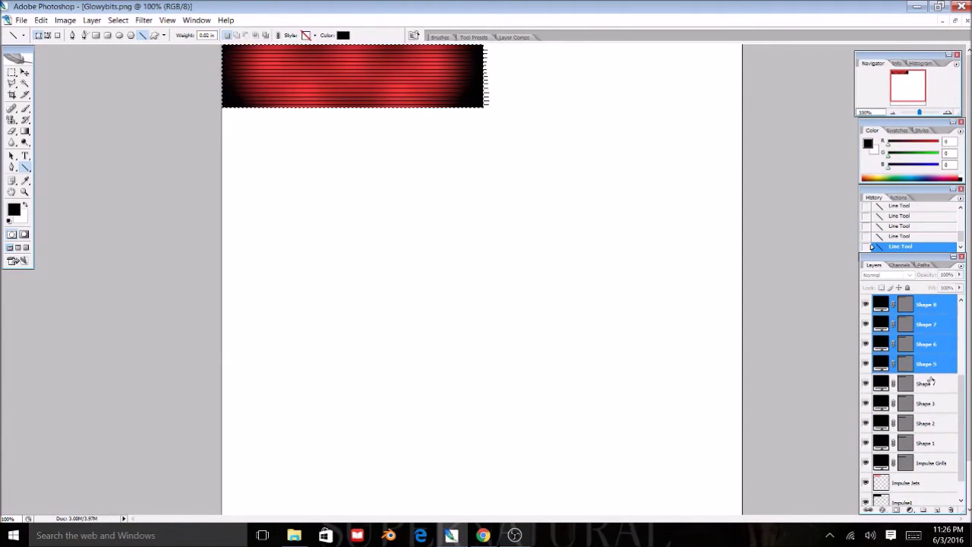
pyautogui.keyDown('shift'); pyautogui.click(932, 386); pyautogui.keyUp('shift')
pyautogui.keyDown('shift'); pyautogui.click(932, 402); pyautogui.keyUp('shift')
pyautogui.keyDown('shift'); pyautogui.click(929, 423); pyautogui.keyUp('shift')
pyautogui.keyDown('shift'); pyautogui.click(933, 444); pyautogui.keyUp('shift')
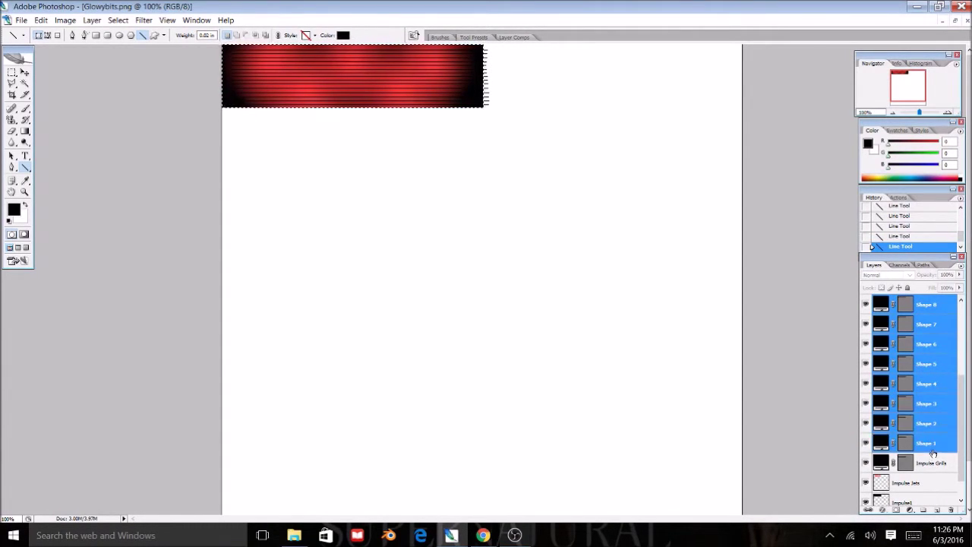
pyautogui.keyDown('shift'); pyautogui.click(933, 461); pyautogui.keyUp('shift')
pyautogui.rightClick(926, 385)
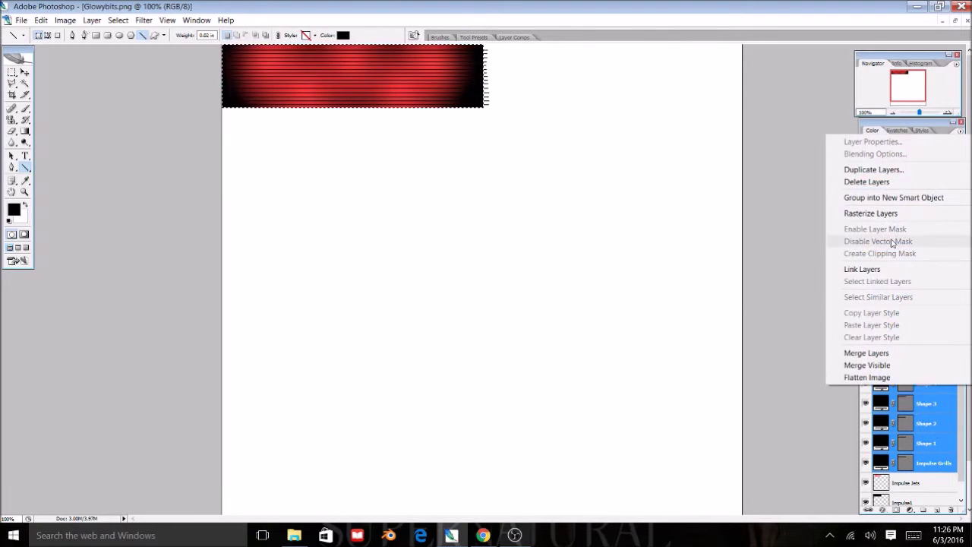
pyautogui.click(881, 215)
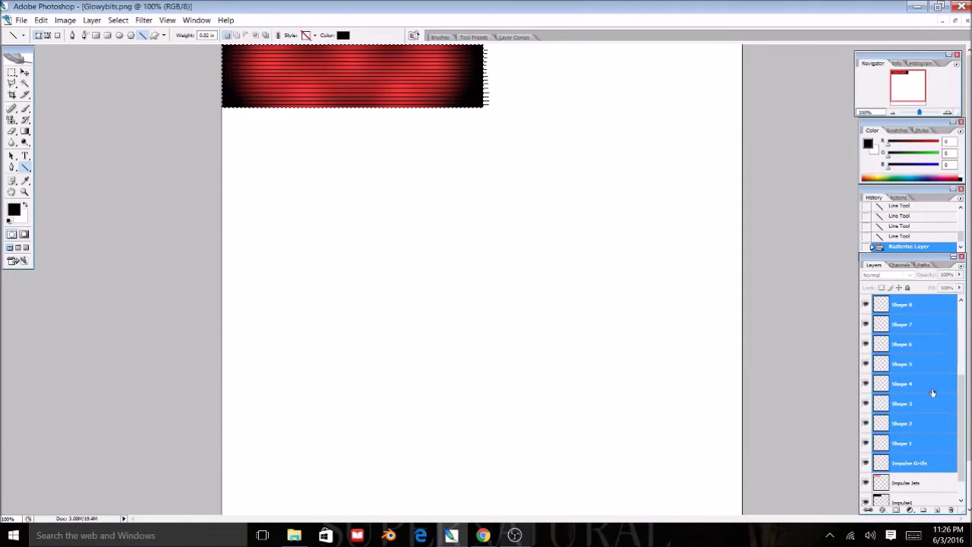
# - Merge the rasterized Shape layers and Impulse Grills into a single layer
pyautogui.scroll(1, 933, 396)
pyautogui.scroll(3, 931, 389)
pyautogui.rightClick(908, 334)
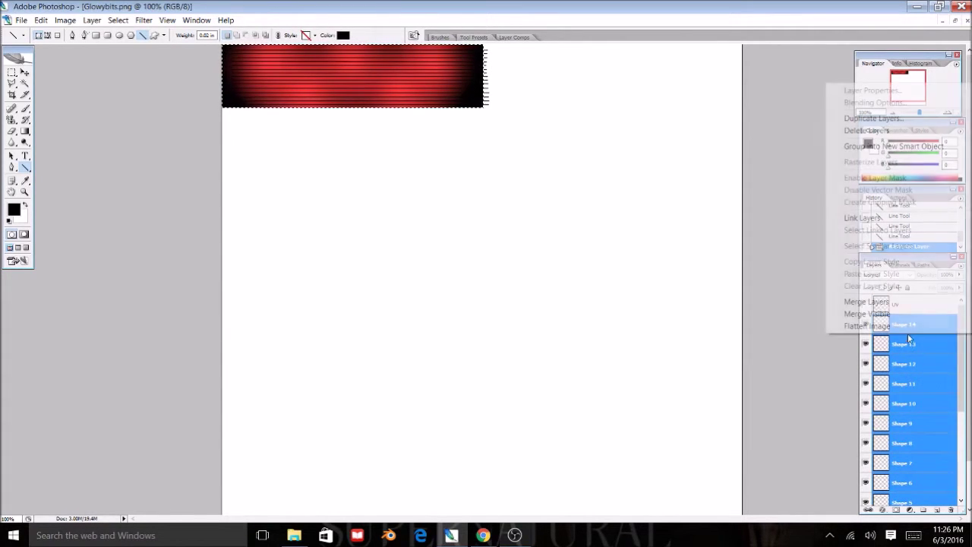
pyautogui.click(887, 302)
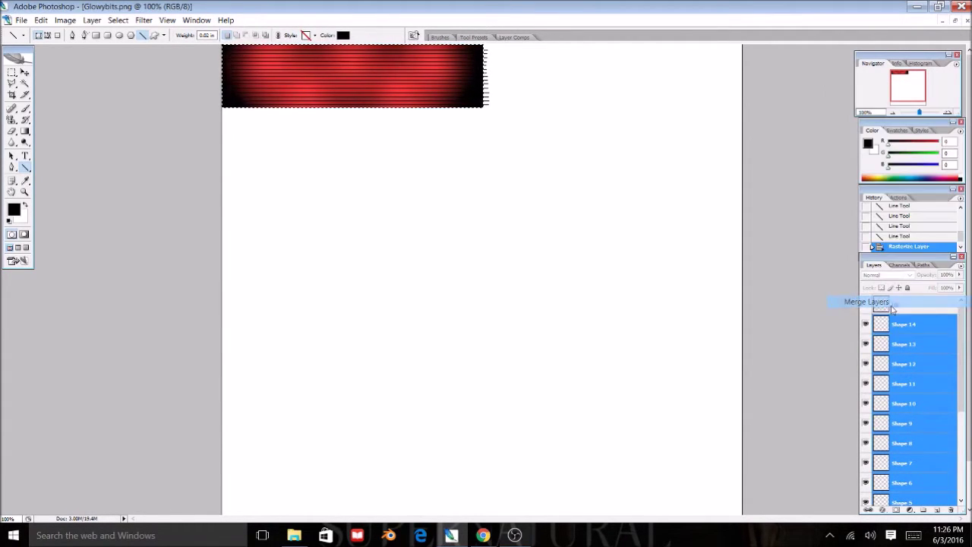
# - Rename the merged line layer as Impulse Grill
pyautogui.doubleClick(905, 324)
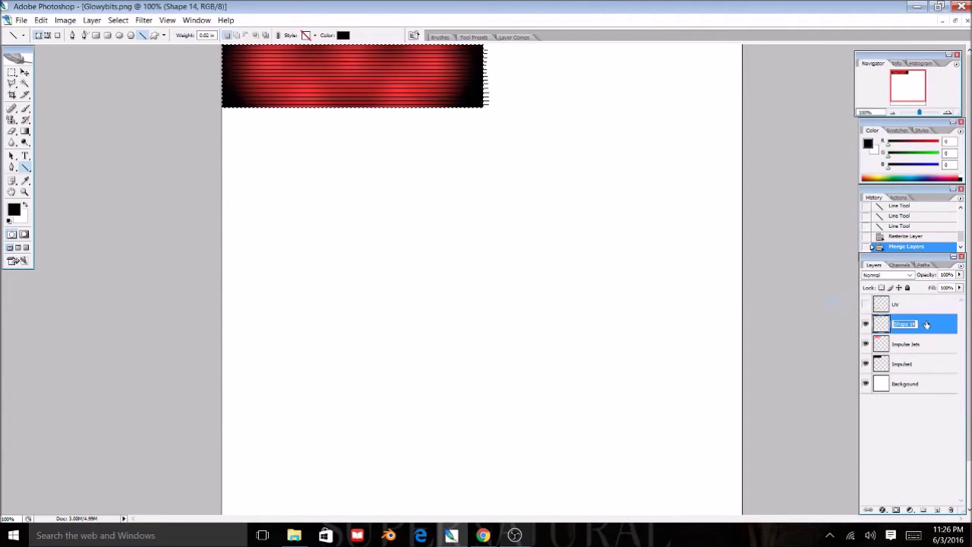
pyautogui.write('Impulse')
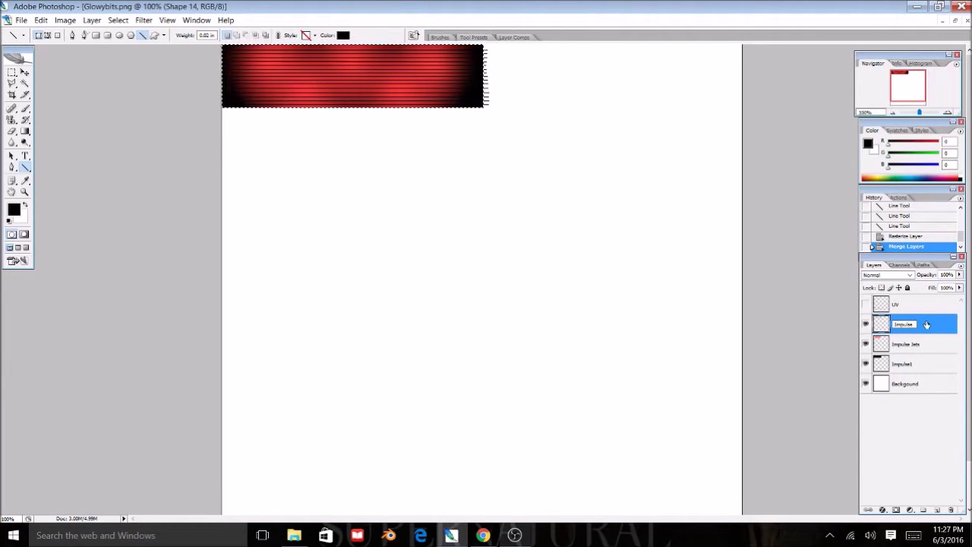
pyautogui.write('Grill')
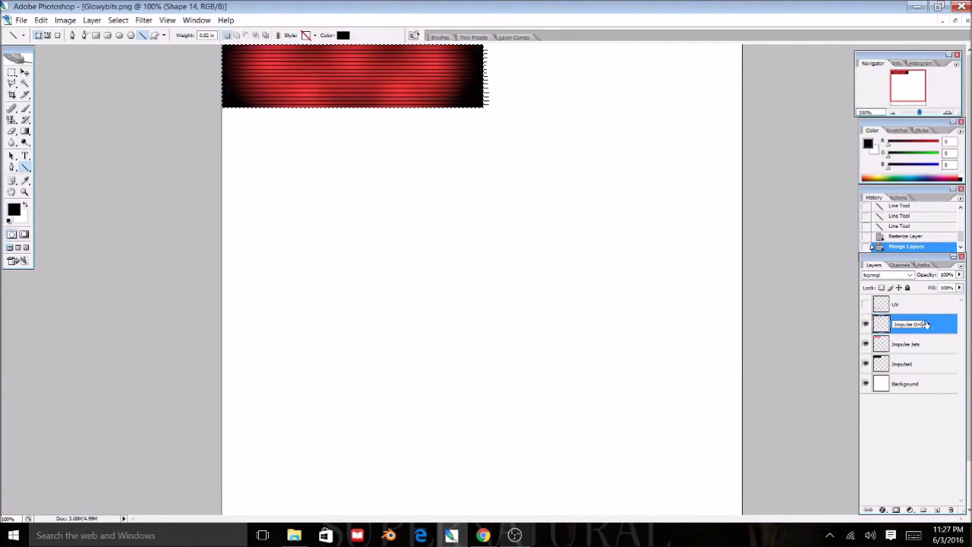
pyautogui.press('Return')
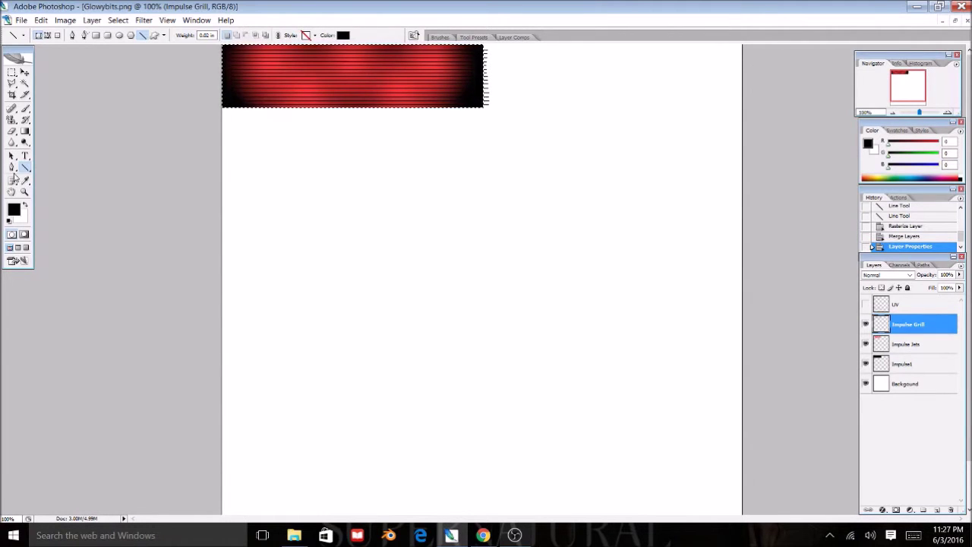
# - Set the foreground color to bright red and add a new empty layer above Impulse Grill for the Gradient tool
pyautogui.click(15, 211)
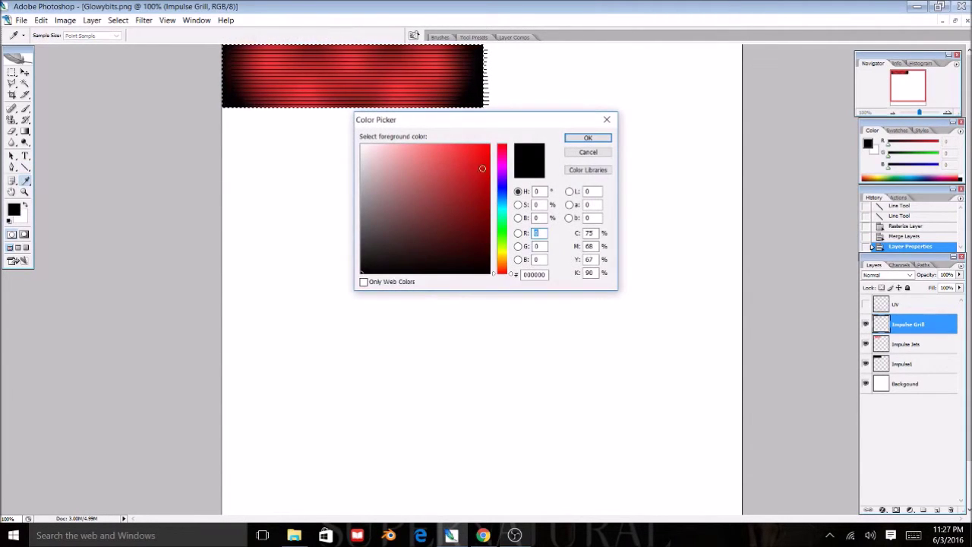
pyautogui.click(478, 145)
pyautogui.click(588, 138)
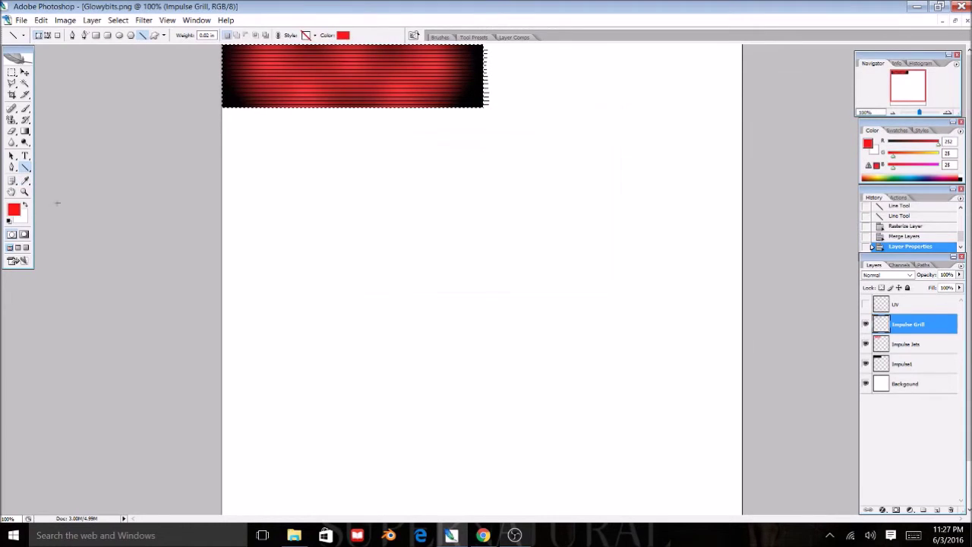
pyautogui.click(25, 130)
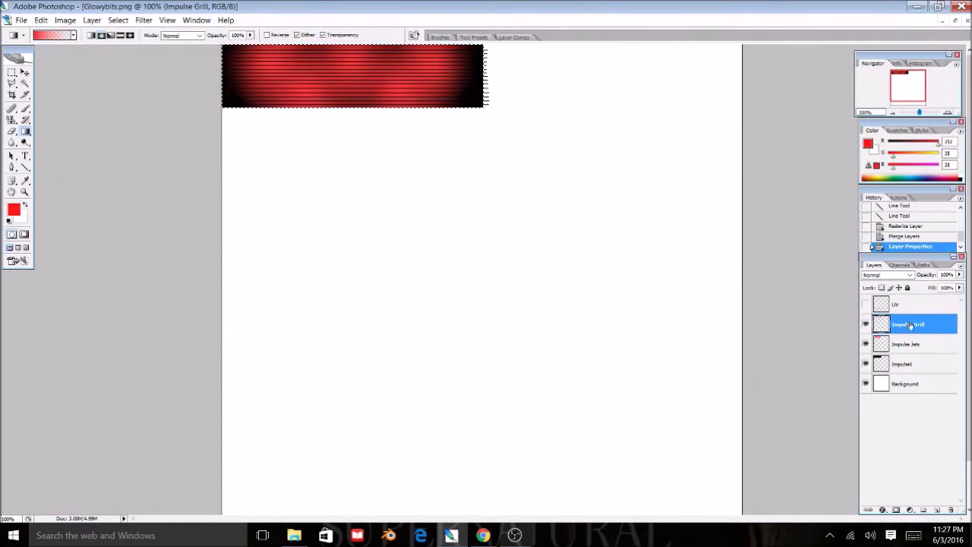
pyautogui.click(939, 509)
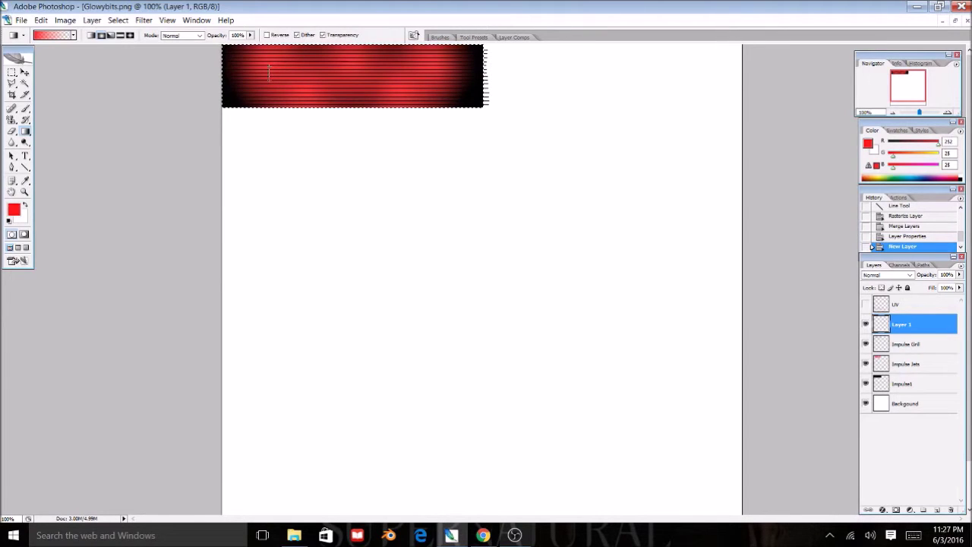
# - Add five small bright red radial gradients on Layer 1, one over the center of each existing glow behind the grill lines
pyautogui.moveTo(269, 65); pyautogui.dragTo(269, 80)
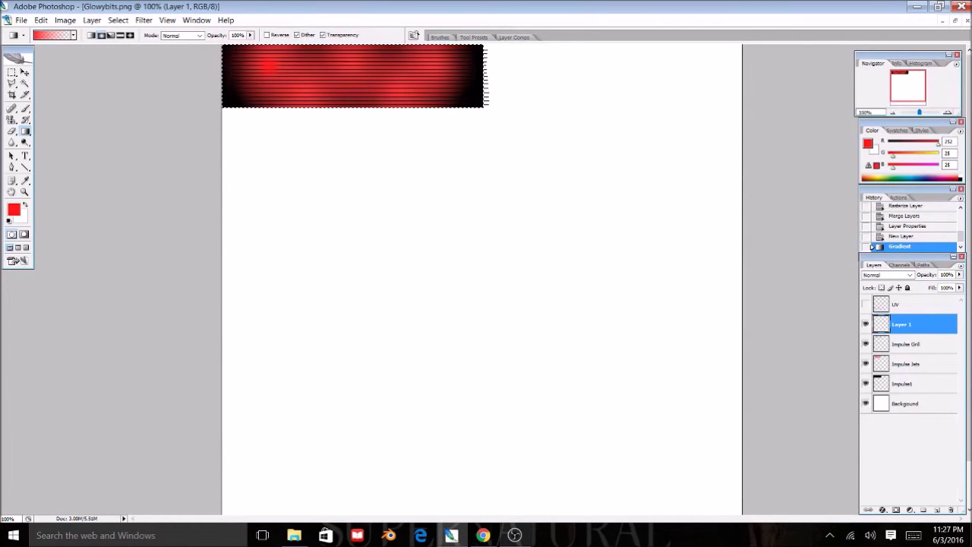
pyautogui.hotkey('ctrl', 'z')
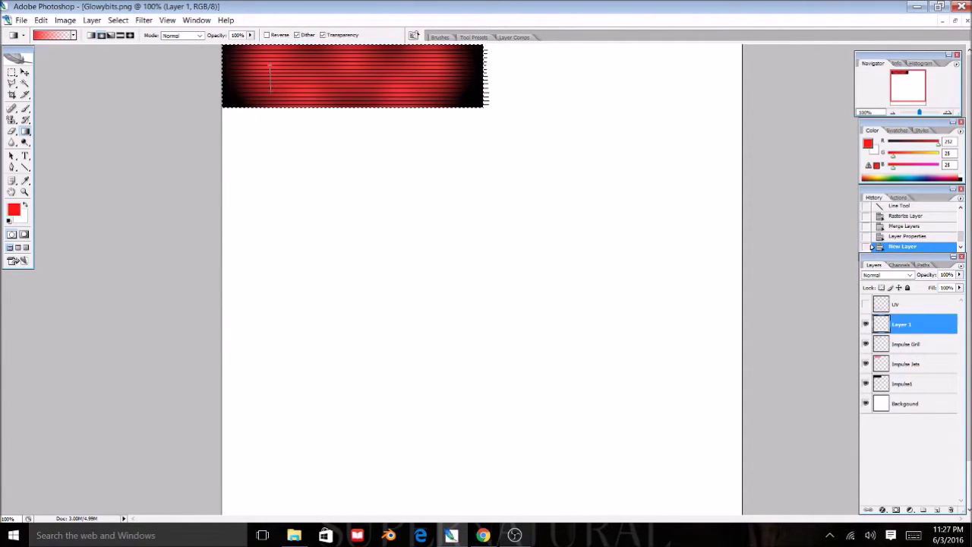
pyautogui.moveTo(270, 65); pyautogui.dragTo(270, 91)
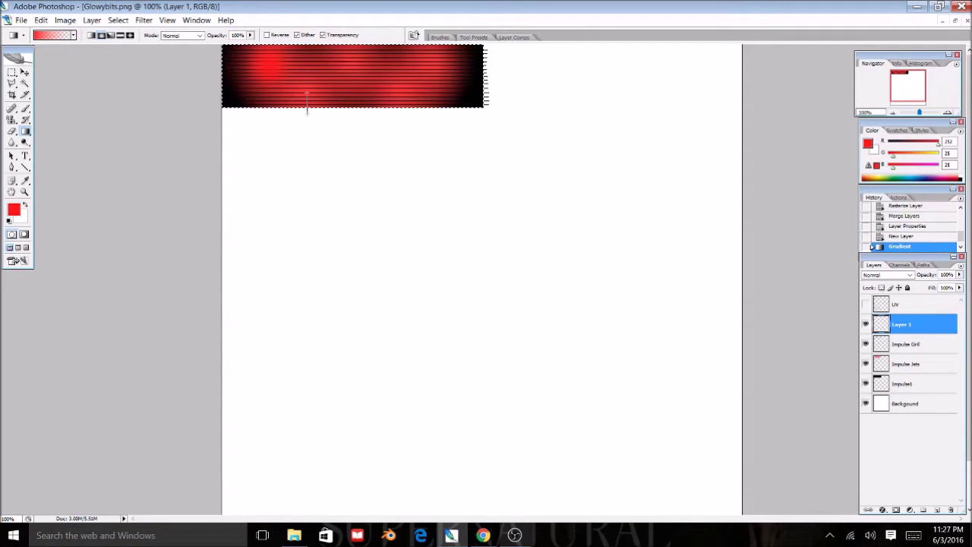
pyautogui.moveTo(306, 112); pyautogui.dragTo(307, 114)
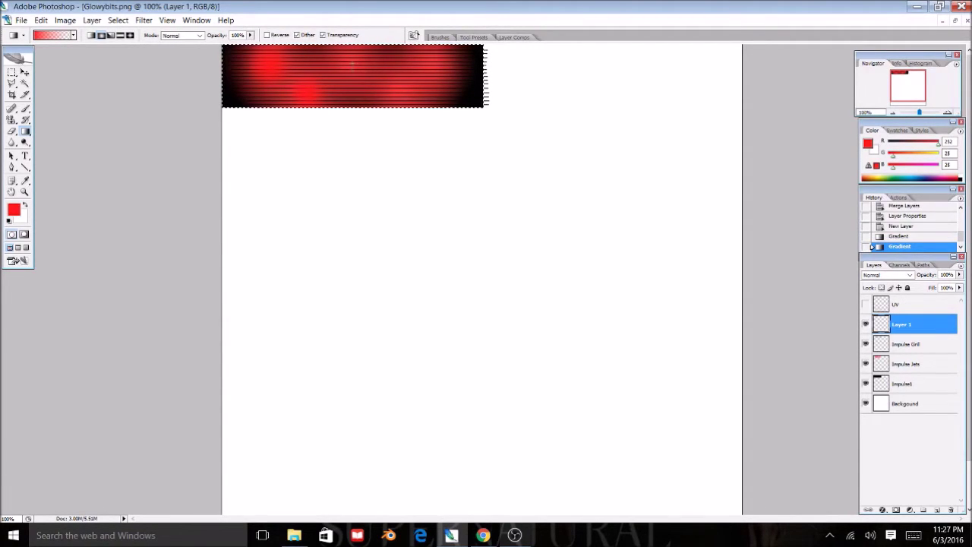
pyautogui.moveTo(351, 63); pyautogui.dragTo(351, 82)
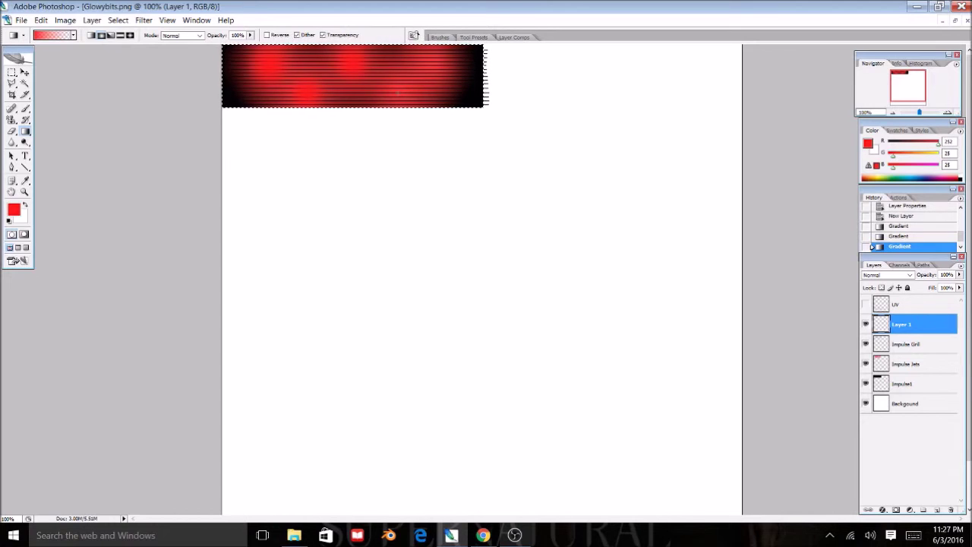
pyautogui.moveTo(398, 91); pyautogui.dragTo(398, 118)
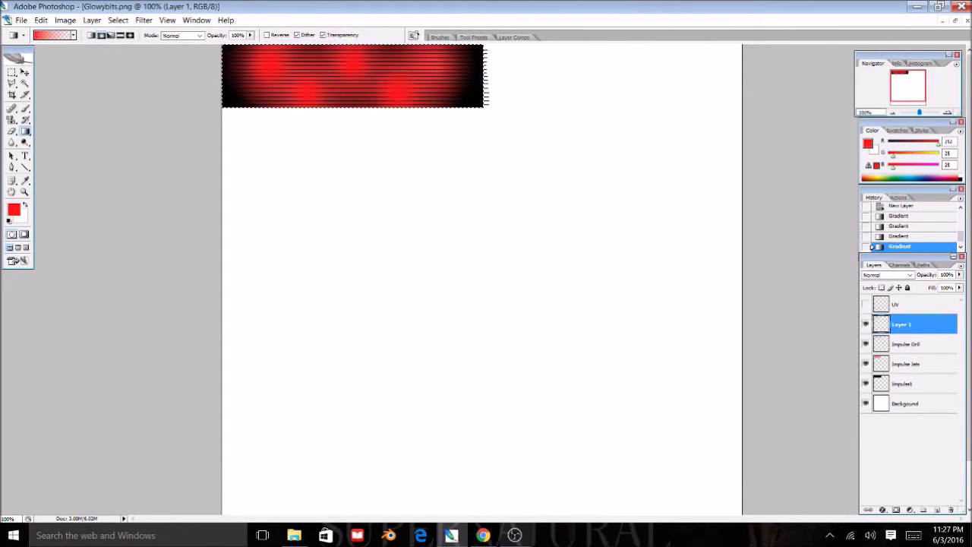
pyautogui.moveTo(435, 65); pyautogui.dragTo(435, 89)
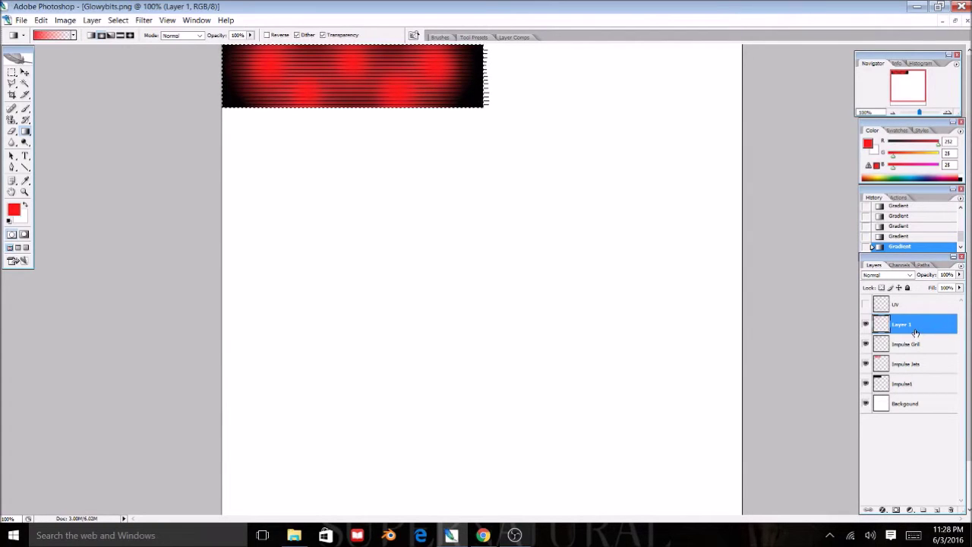
# - Try the Multiply, Darken, Color Burn and Linear Burn blending modes on Layer 1 over the impulse engine grill
pyautogui.click(909, 275)
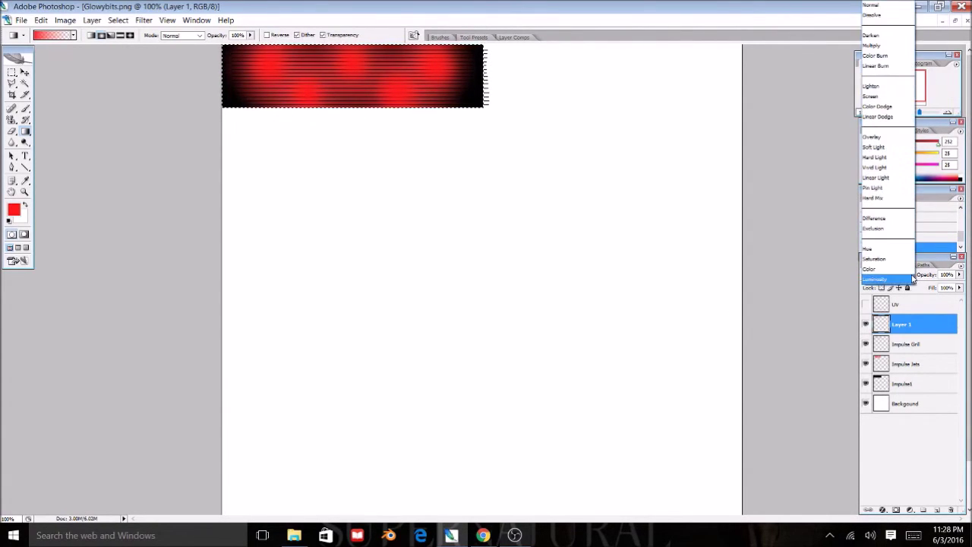
pyautogui.click(893, 48)
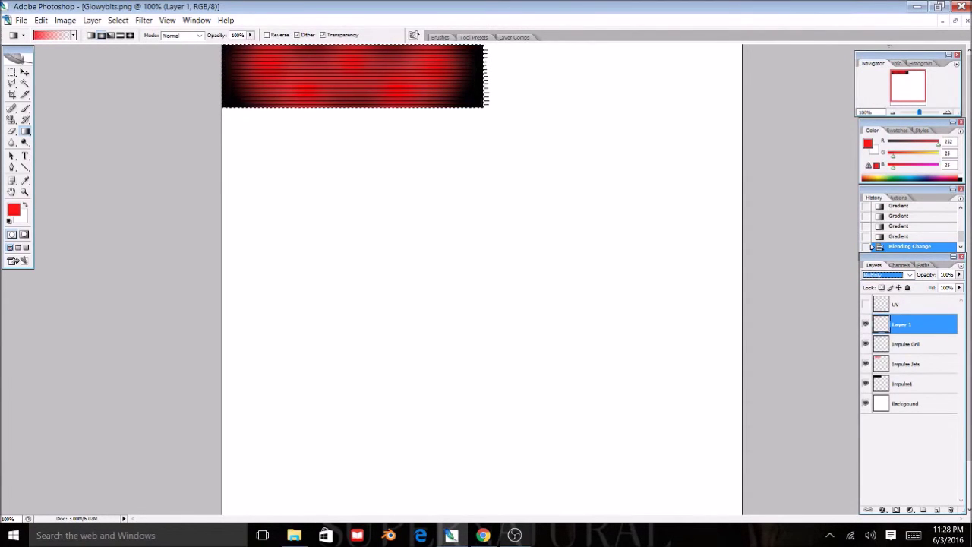
pyautogui.click(903, 277)
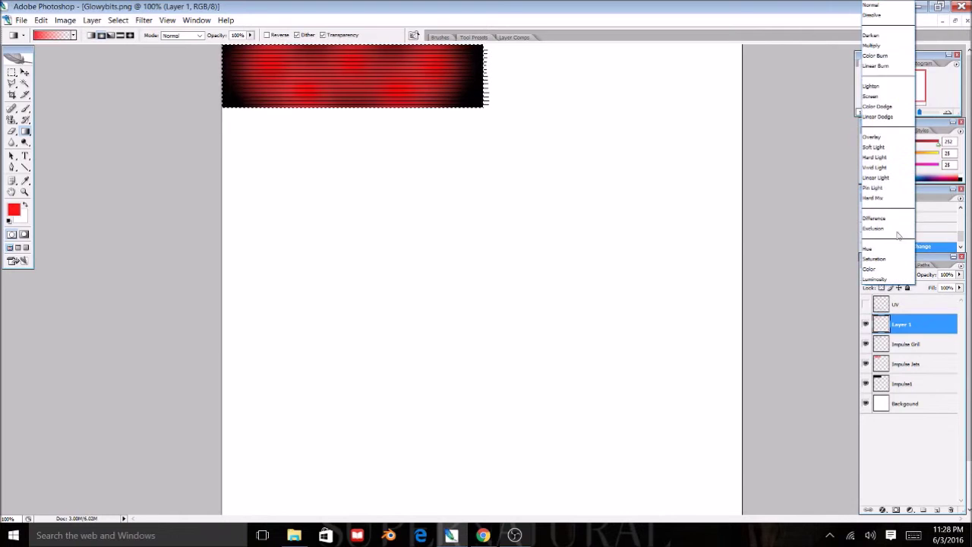
pyautogui.click(877, 35)
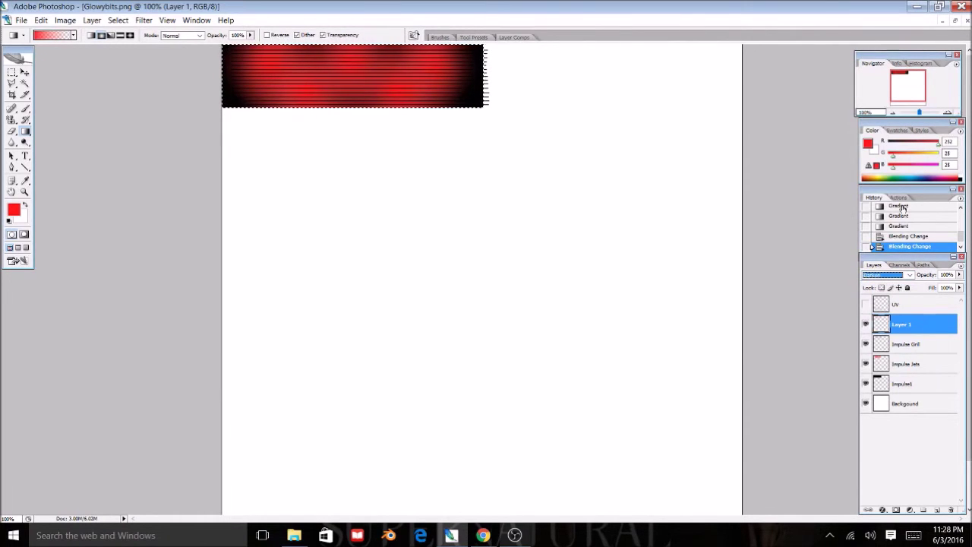
pyautogui.click(906, 275)
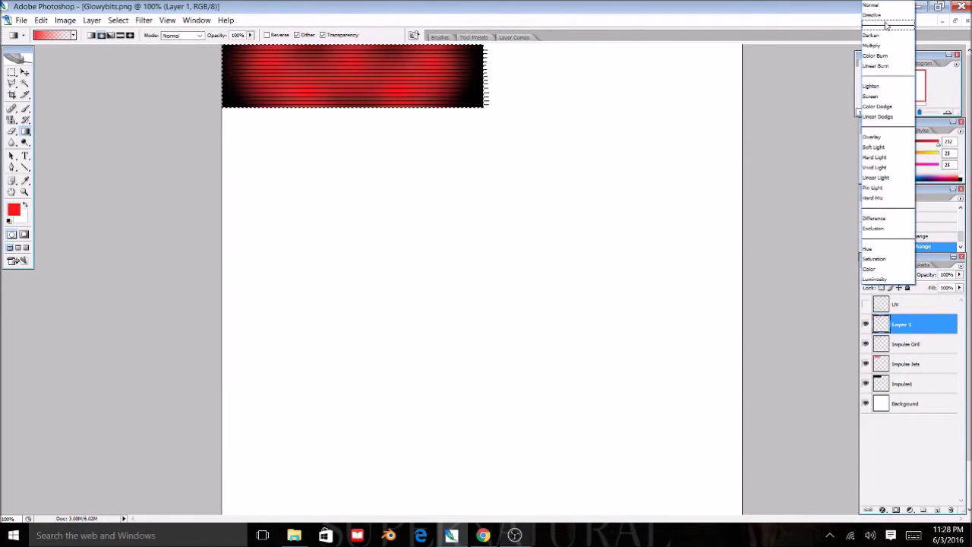
pyautogui.click(881, 57)
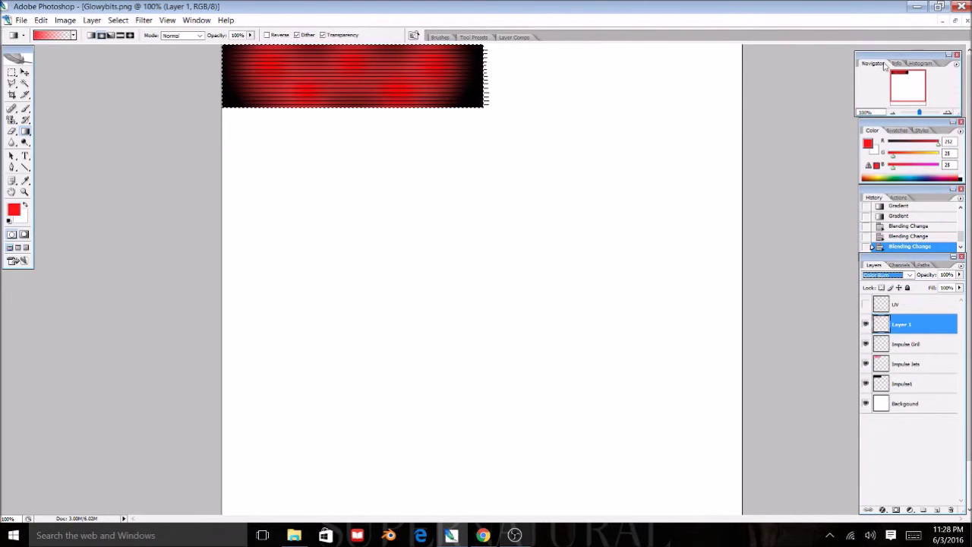
pyautogui.click(905, 276)
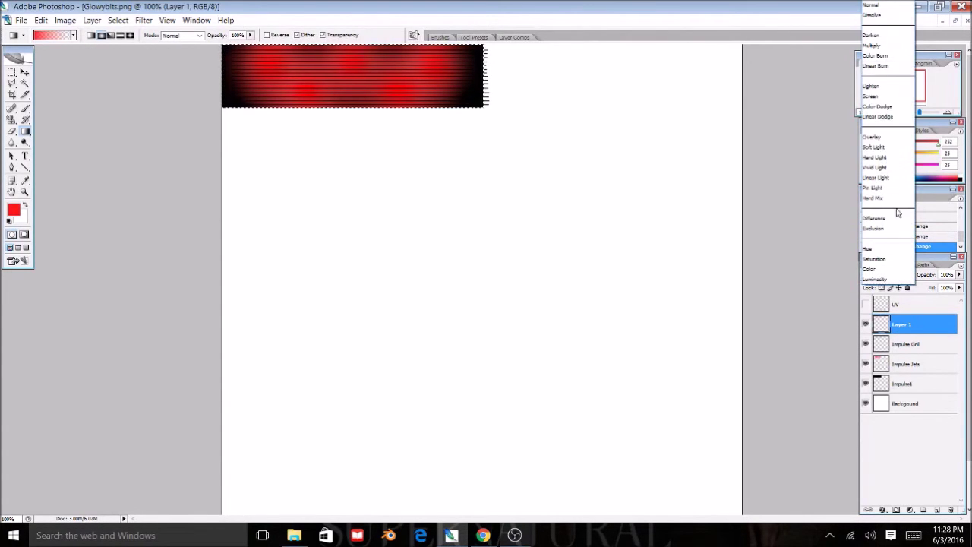
pyautogui.click(877, 66)
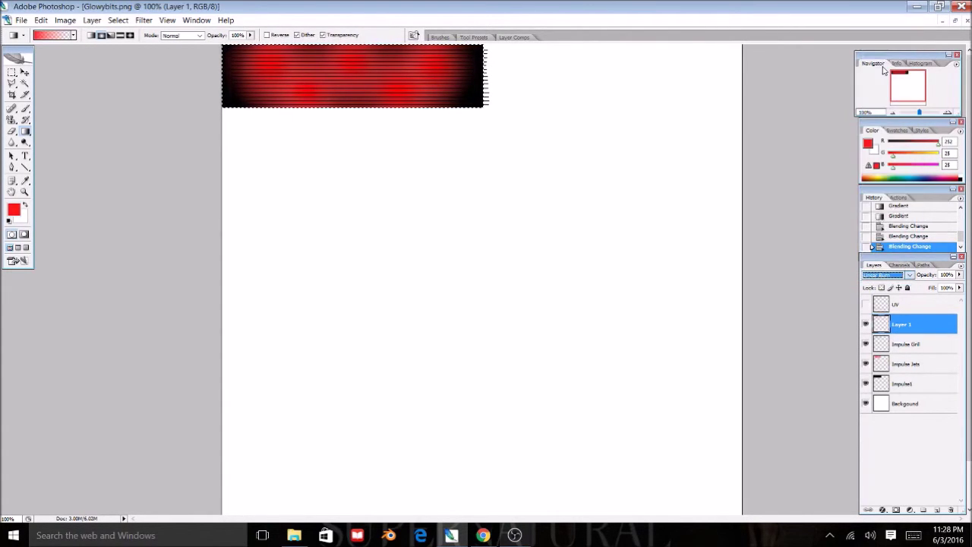
# - Set the blending mode of Layer 1, holding the bright red highlights, to Lighten
pyautogui.click(909, 278)
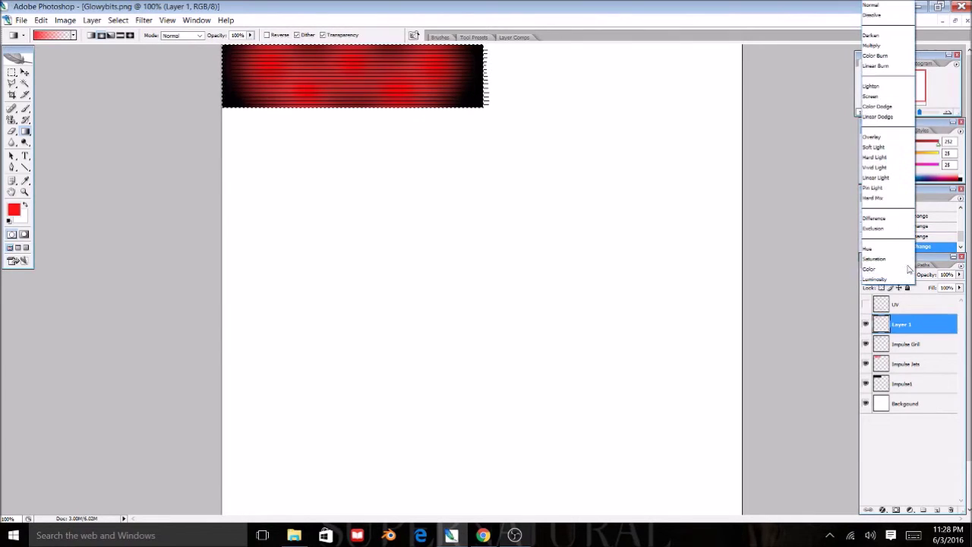
pyautogui.click(889, 88)
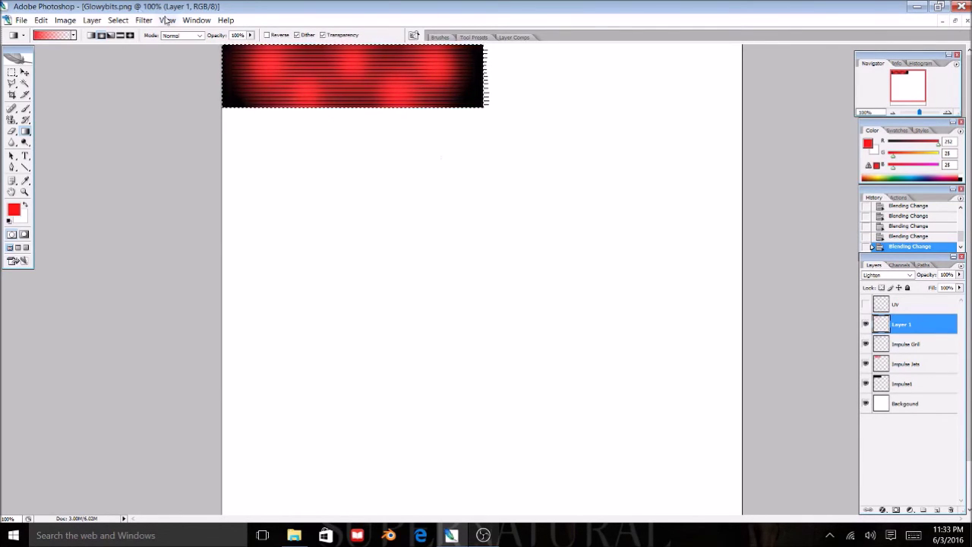
pyautogui.click(21, 19)
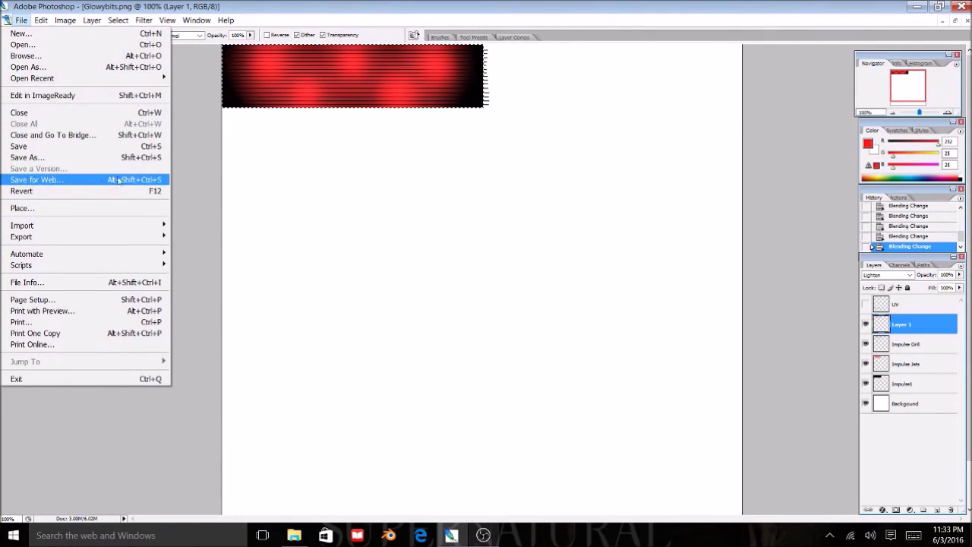
pyautogui.press('Escape')
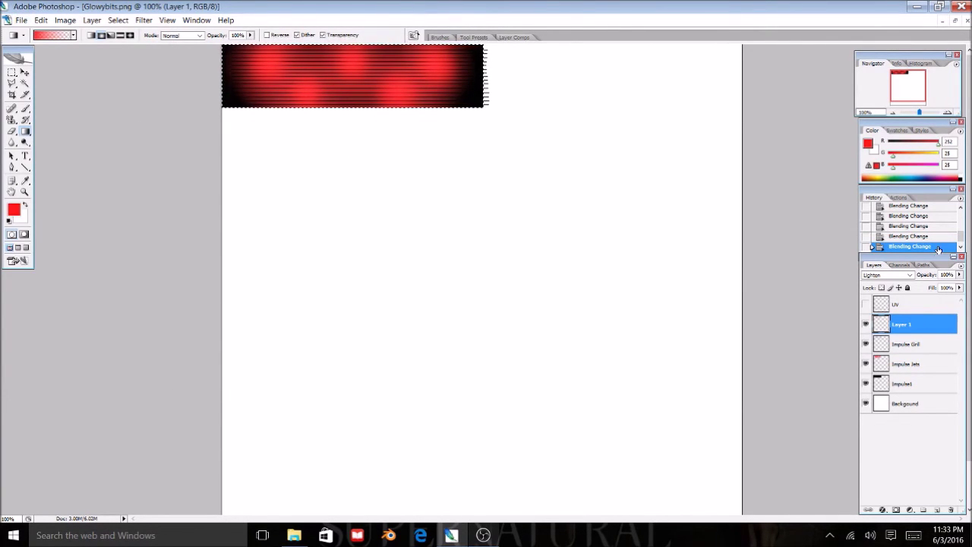